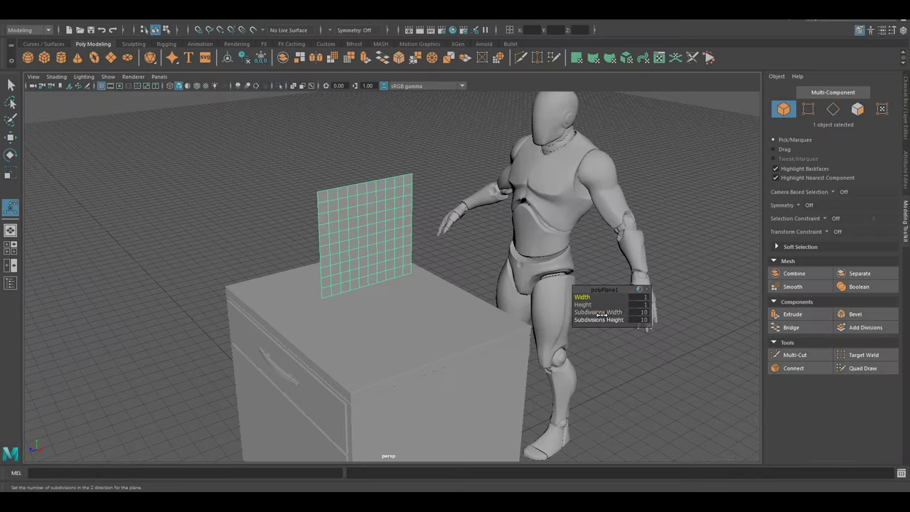
Maximize the side view and trace a spoon outline on the plane with Multi-Cut and Quad Draw
{"action": "key", "text": "space"}
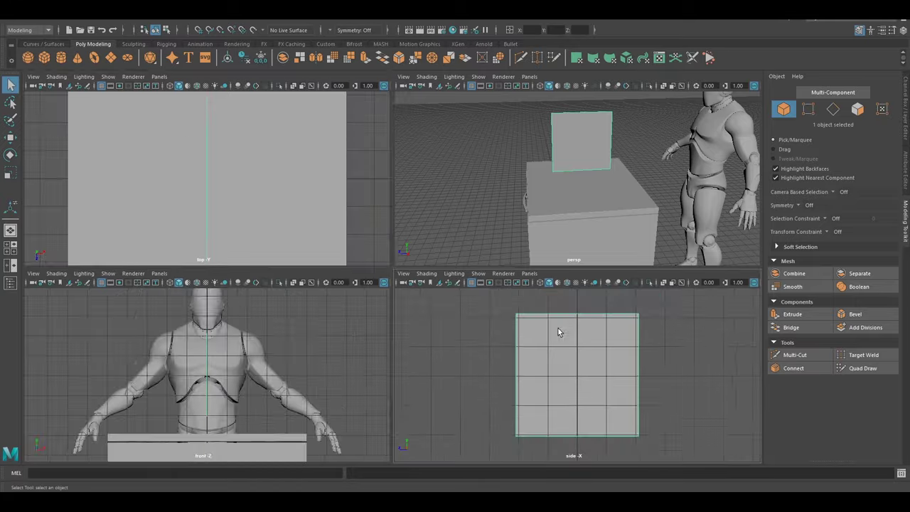
{"action": "key", "text": "space"}
{"action": "left_click", "coordinate": [796, 355]}
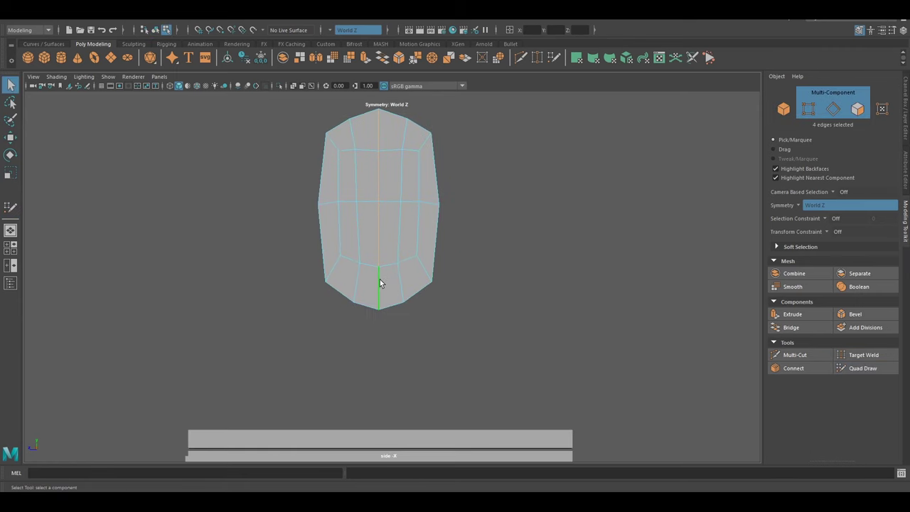
{"action": "left_click", "coordinate": [860, 368]}
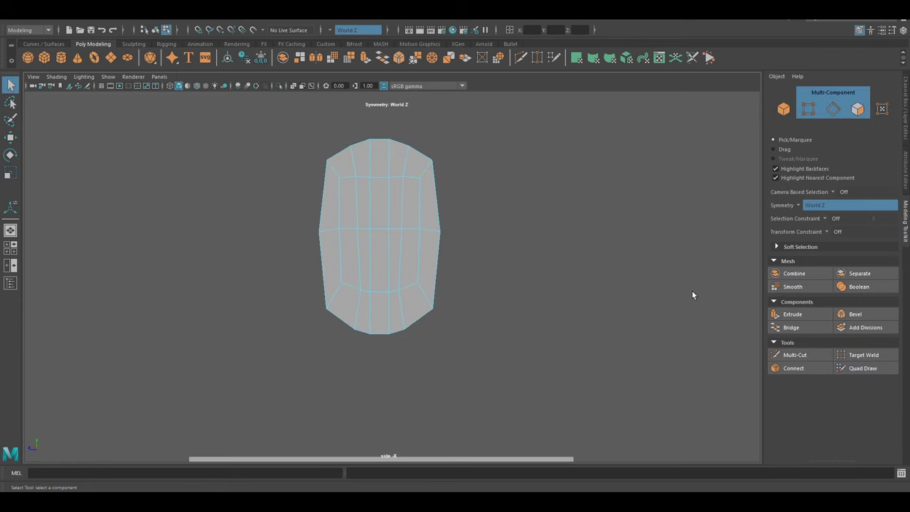
{"action": "scroll", "coordinate": [388, 294], "scroll_direction": "up", "scroll_amount": 1}
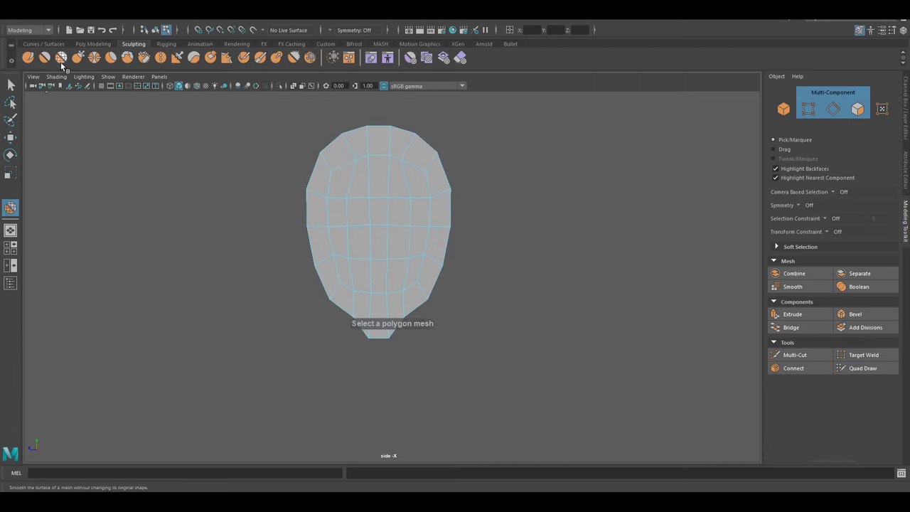
{"action": "left_click", "coordinate": [62, 62]}
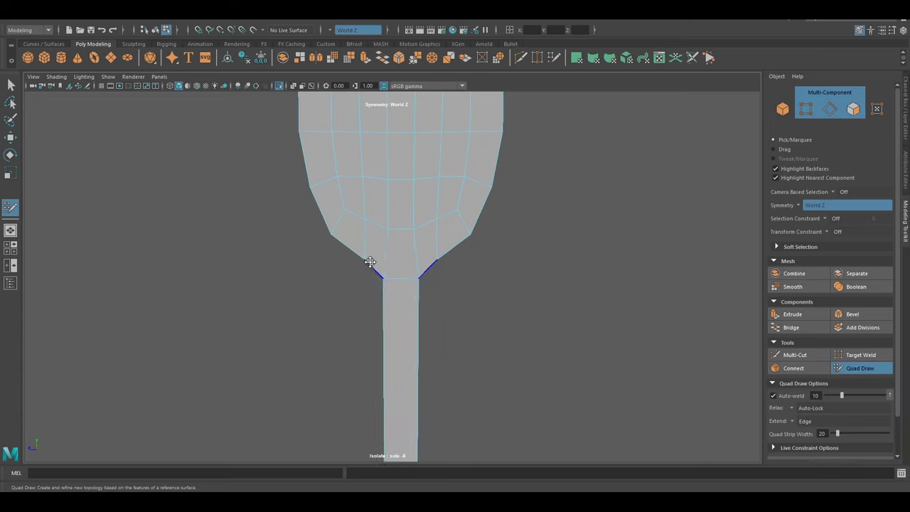
Round the spoon head and slim the handle with Quad Draw and Relax, then maximize the perspective view
{"action": "scroll", "coordinate": [360, 247], "scroll_direction": "down", "scroll_amount": 1}
{"action": "left_click_drag", "start_coordinate": [345, 258], "coordinate": [344, 260], "text": "shift"}
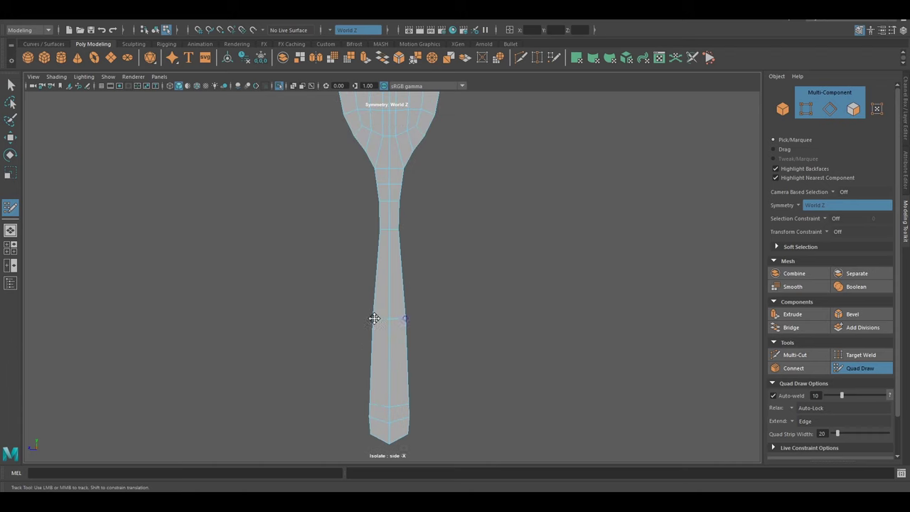
{"action": "key", "text": "q"}
{"action": "left_click", "coordinate": [133, 43]}
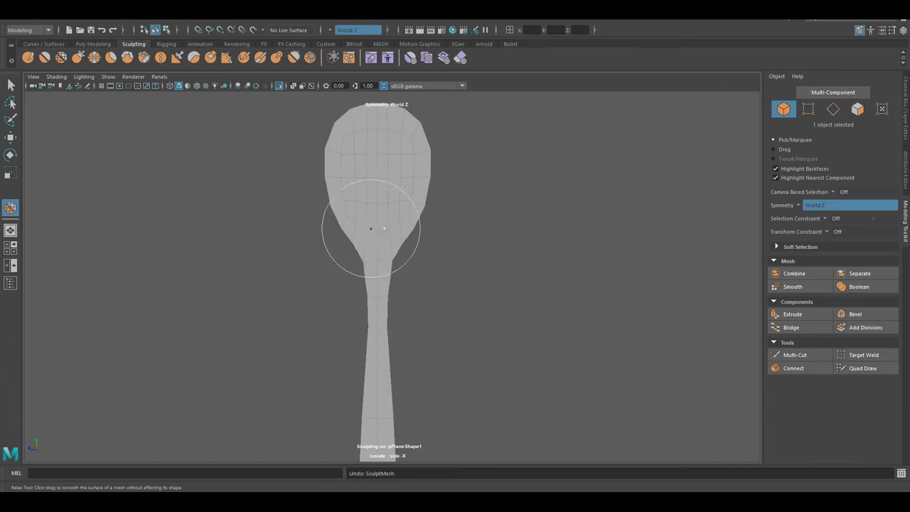
{"action": "key", "text": "space"}
{"action": "key", "text": "space"}
Frame the spoon and rescale it
{"action": "key", "text": "w"}
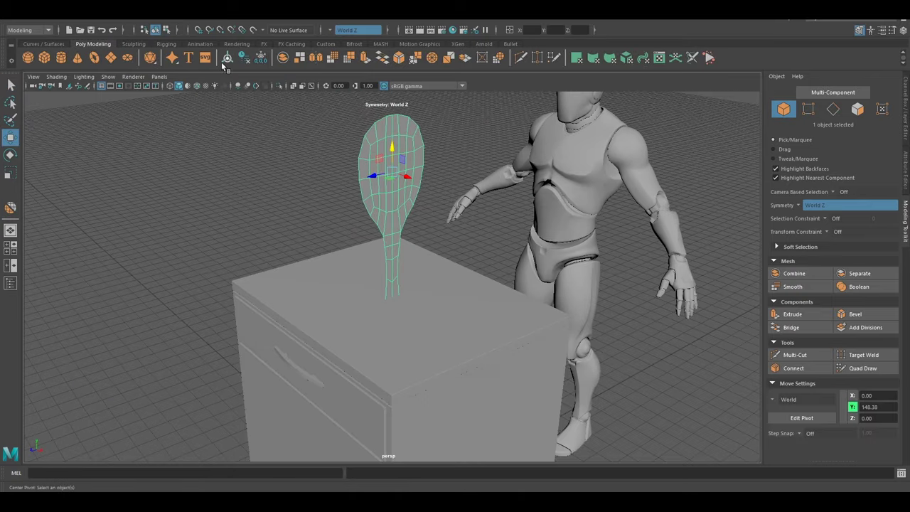
{"action": "key", "text": "f"}
{"action": "scroll", "coordinate": [370, 214], "scroll_direction": "up", "scroll_amount": 3}
{"action": "key", "text": "r"}
{"action": "left_click_drag", "start_coordinate": [370, 213], "coordinate": [354, 262], "text": "alt"}
{"action": "key", "text": "space"}
Soft-select a vertex at the centre of the spoon head and move it to curve the head
{"action": "key", "text": "F9"}
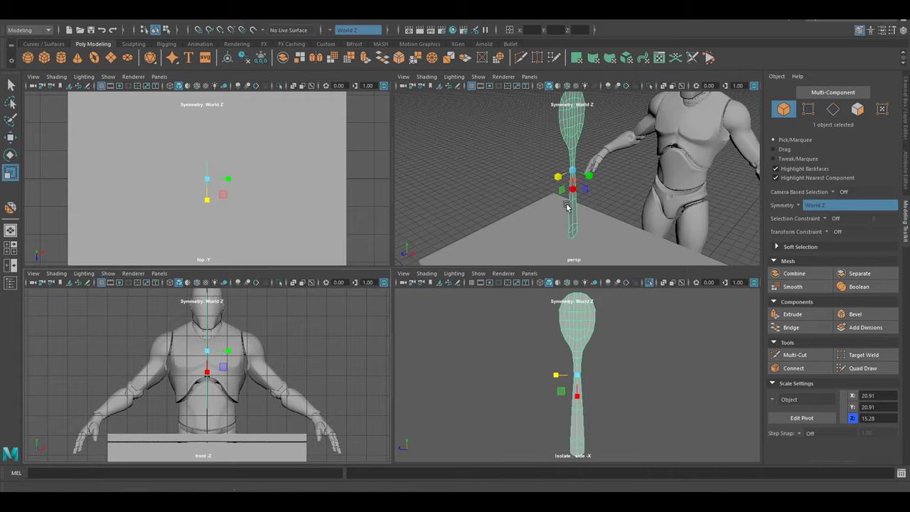
{"action": "key", "text": "q"}
{"action": "scroll", "coordinate": [569, 178], "scroll_direction": "up", "scroll_amount": 5}
{"action": "key", "text": "b"}
{"action": "left_click", "coordinate": [483, 153]}
{"action": "key", "text": "w"}
{"action": "scroll", "coordinate": [557, 197], "scroll_direction": "down", "scroll_amount": 3}
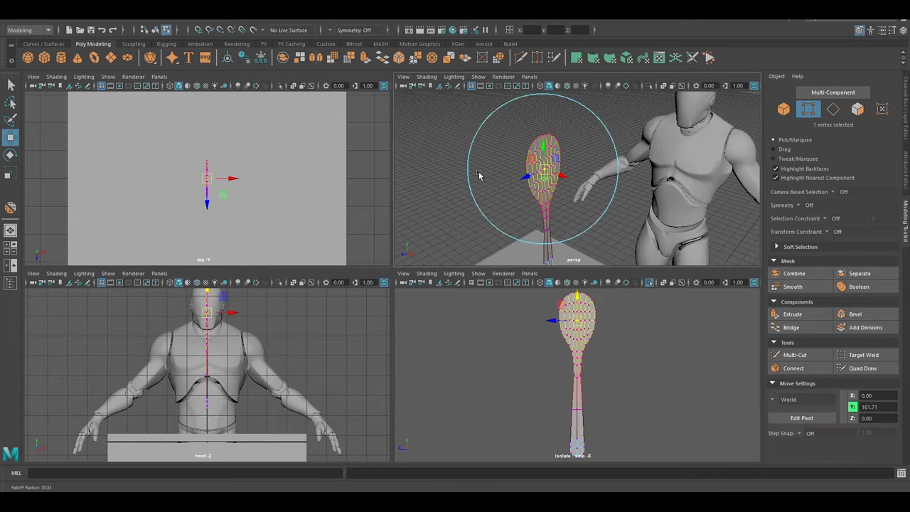
{"action": "key", "text": "space"}
{"action": "scroll", "coordinate": [393, 271], "scroll_direction": "down", "scroll_amount": 2}
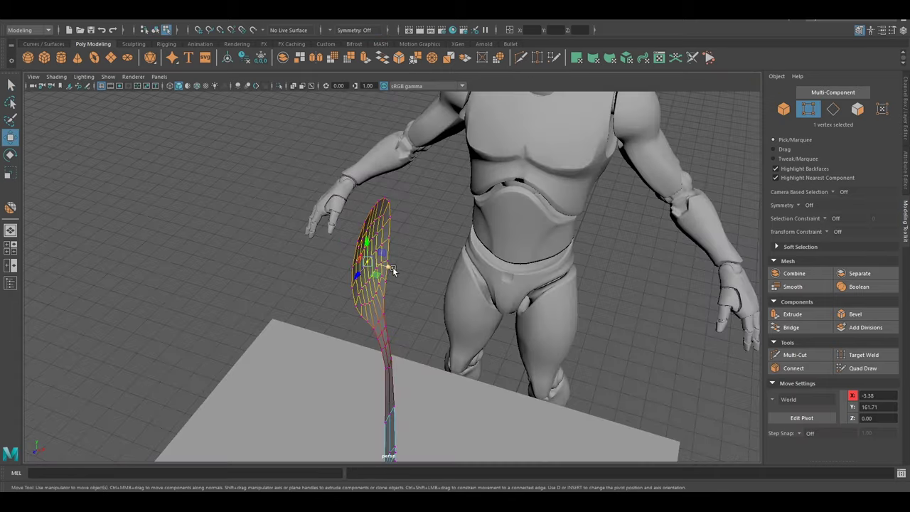
{"action": "mouse_move", "coordinate": [422, 267]}
{"action": "left_mouse_down", "text": "alt"}
{"action": "mouse_move", "coordinate": [375, 205]}
{"action": "mouse_move", "coordinate": [356, 159]}
{"action": "mouse_move", "coordinate": [346, 258]}
{"action": "mouse_move", "coordinate": [491, 251]}
{"action": "mouse_move", "coordinate": [384, 237]}
{"action": "left_mouse_up", "text": "alt"}
Check the curved spoon profile in an isolated side view
{"action": "key", "text": "F8"}
{"action": "key", "text": "q"}
{"action": "mouse_move", "coordinate": [393, 367]}
{"action": "left_mouse_down", "text": "alt"}
{"action": "mouse_move", "coordinate": [424, 321]}
{"action": "mouse_move", "coordinate": [400, 230]}
{"action": "mouse_move", "coordinate": [439, 247]}
{"action": "left_mouse_up", "text": "alt"}
{"action": "key", "text": "ctrl+1"}
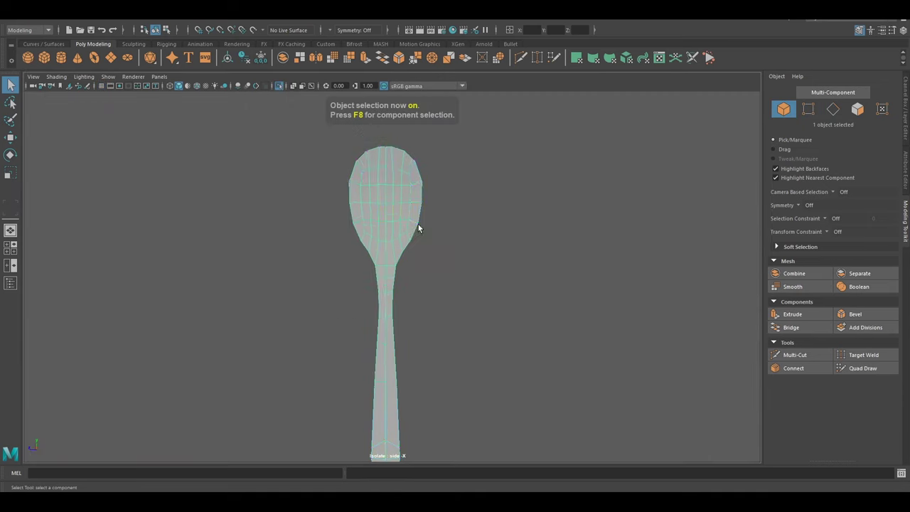
{"action": "key", "text": "ctrl+1"}
{"action": "mouse_move", "coordinate": [438, 226]}
{"action": "left_mouse_down", "text": "alt"}
{"action": "mouse_move", "coordinate": [378, 264]}
{"action": "mouse_move", "coordinate": [649, 302]}
{"action": "mouse_move", "coordinate": [295, 204]}
{"action": "mouse_move", "coordinate": [422, 273]}
{"action": "mouse_move", "coordinate": [459, 256]}
{"action": "left_mouse_up", "text": "alt"}
Extrude the spoon's faces to give it thickness, then reselect the spoon
{"action": "key", "text": "F11"}
{"action": "key", "text": "ctrl+e"}
{"action": "key", "text": "ctrl+z"}
{"action": "key", "text": "F8"}
{"action": "left_click", "coordinate": [423, 273]}
{"action": "left_click", "coordinate": [390, 213]}
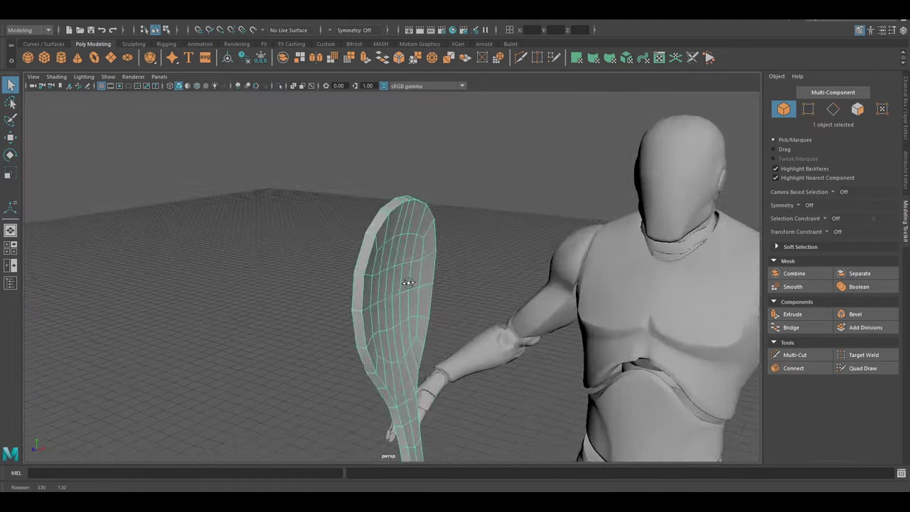
Bevel the spoon's border edge loop
{"action": "mouse_move", "coordinate": [390, 213]}
{"action": "left_mouse_down", "text": "alt"}
{"action": "mouse_move", "coordinate": [414, 289]}
{"action": "mouse_move", "coordinate": [423, 240]}
{"action": "mouse_move", "coordinate": [384, 253]}
{"action": "mouse_move", "coordinate": [389, 193]}
{"action": "mouse_move", "coordinate": [325, 234]}
{"action": "mouse_move", "coordinate": [364, 255]}
{"action": "left_mouse_up", "text": "alt"}
{"action": "scroll", "coordinate": [384, 253], "scroll_direction": "down", "scroll_amount": 5}
{"action": "double_click", "coordinate": [287, 244], "text": "shift"}
{"action": "mouse_move", "coordinate": [287, 244]}
{"action": "left_mouse_down", "text": "alt"}
{"action": "mouse_move", "coordinate": [380, 386]}
{"action": "mouse_move", "coordinate": [400, 346]}
{"action": "mouse_move", "coordinate": [329, 269]}
{"action": "mouse_move", "coordinate": [455, 284]}
{"action": "left_mouse_up", "text": "alt"}
{"action": "key", "text": "ctrl+b"}
{"action": "key", "text": "F8"}
Select the spoon and set up a second spoon beside it
{"action": "mouse_move", "coordinate": [602, 302]}
{"action": "left_mouse_down", "text": "alt"}
{"action": "mouse_move", "coordinate": [338, 231]}
{"action": "mouse_move", "coordinate": [457, 249]}
{"action": "mouse_move", "coordinate": [391, 291]}
{"action": "mouse_move", "coordinate": [382, 332]}
{"action": "mouse_move", "coordinate": [392, 286]}
{"action": "mouse_move", "coordinate": [409, 290]}
{"action": "mouse_move", "coordinate": [381, 267]}
{"action": "left_mouse_up", "text": "alt"}
{"action": "mouse_move", "coordinate": [453, 253]}
{"action": "left_mouse_down", "text": "alt"}
{"action": "mouse_move", "coordinate": [405, 270]}
{"action": "mouse_move", "coordinate": [387, 242]}
{"action": "left_mouse_up", "text": "alt"}
{"action": "left_click", "coordinate": [385, 235]}
{"action": "key", "text": "r"}
{"action": "key", "text": "q"}
{"action": "mouse_move", "coordinate": [419, 278]}
{"action": "left_mouse_down", "text": "alt"}
{"action": "mouse_move", "coordinate": [385, 277]}
{"action": "mouse_move", "coordinate": [386, 261]}
{"action": "left_mouse_up", "text": "alt"}
{"action": "key", "text": "q"}
Create a polygon disc, rotate it sideways and open its subdivision mode attributes
{"action": "left_click", "coordinate": [127, 57]}
{"action": "key", "text": "w"}
{"action": "scroll", "coordinate": [312, 250], "scroll_direction": "down", "scroll_amount": 3}
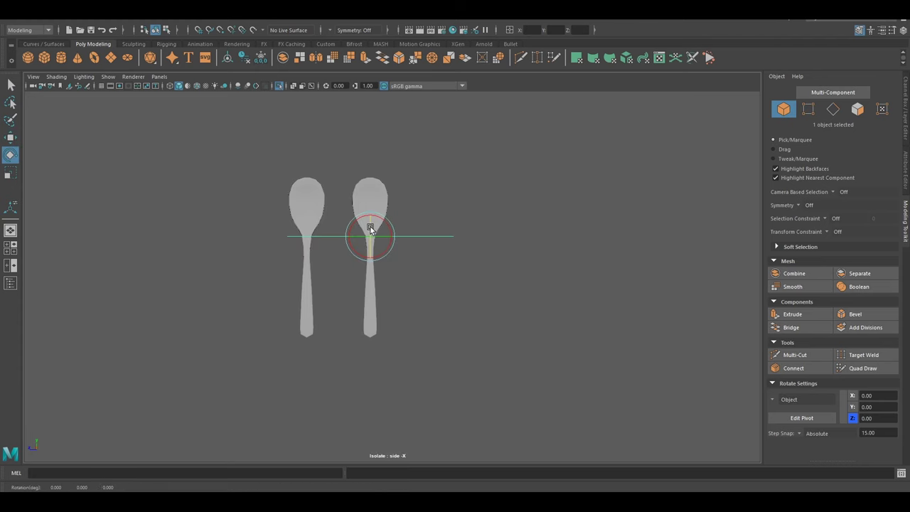
{"action": "left_click_drag", "start_coordinate": [370, 228], "coordinate": [390, 268]}
{"action": "key", "text": "space"}
{"action": "key", "text": "ctrl+a"}
{"action": "left_click", "coordinate": [791, 167]}
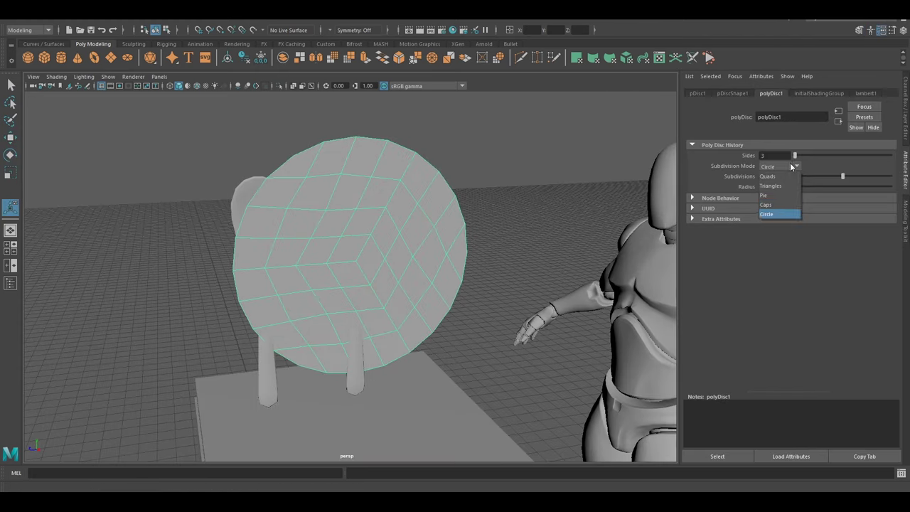
Set the disc's subdivision mode to Caps with 12 sides
{"action": "left_click", "coordinate": [766, 205]}
{"action": "left_click_drag", "start_coordinate": [795, 155], "coordinate": [811, 155]}
{"action": "left_click_drag", "start_coordinate": [528, 183], "coordinate": [509, 266], "text": "alt"}
{"action": "key", "text": "q"}
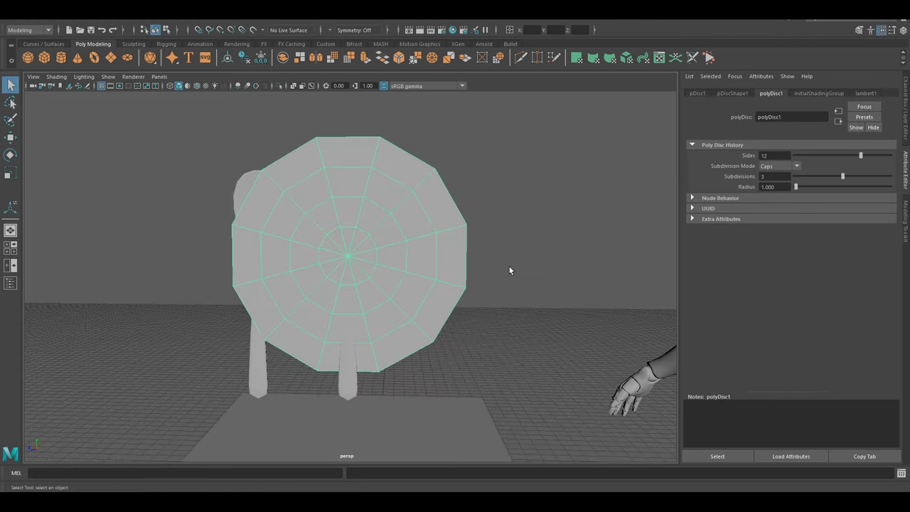
{"action": "left_click", "coordinate": [509, 267]}
{"action": "scroll", "coordinate": [446, 259], "scroll_direction": "down", "scroll_amount": 5}
{"action": "left_click", "coordinate": [359, 319]}
Bevel the cylinder's outer edge at 0.15 fraction and stretch it into a capsule
{"action": "key", "text": "f"}
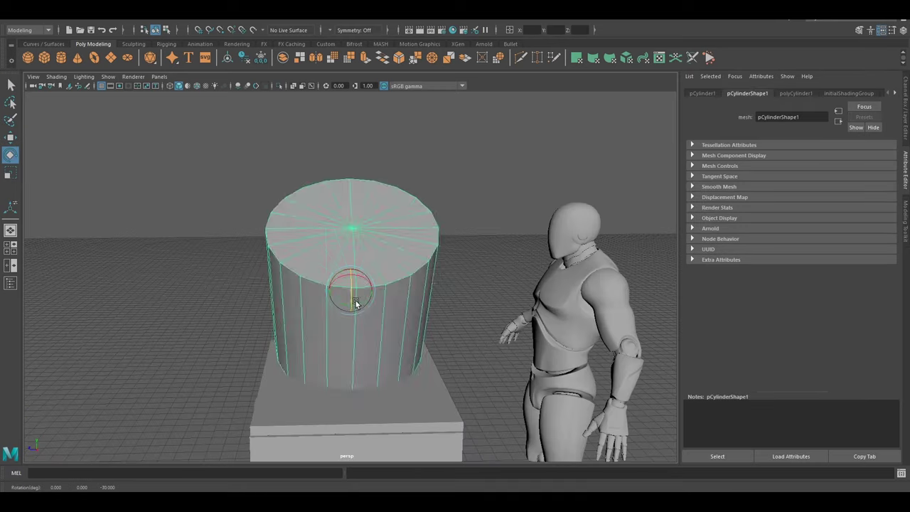
{"action": "left_click_drag", "start_coordinate": [357, 265], "coordinate": [374, 406], "text": "alt"}
{"action": "key", "text": "F8"}
{"action": "key", "text": "F8"}
{"action": "left_click", "coordinate": [373, 236]}
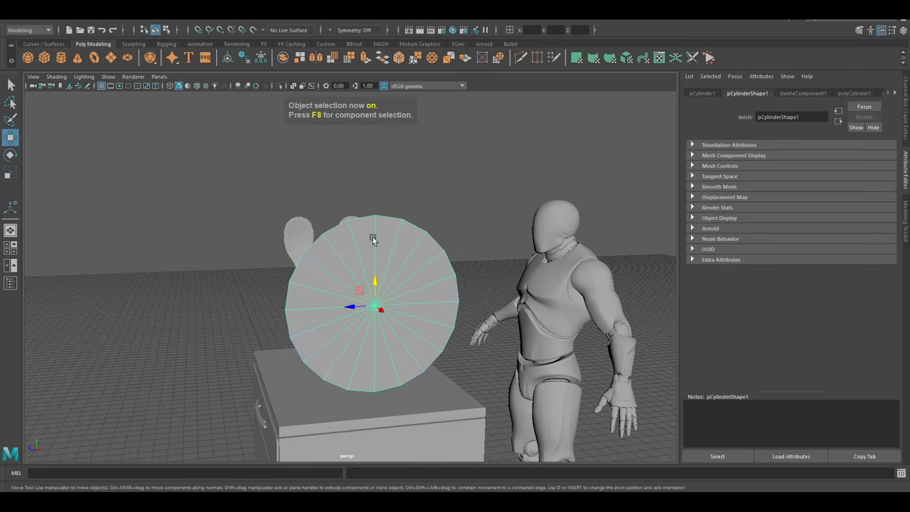
{"action": "key", "text": "ctrl+1"}
{"action": "key", "text": "F10"}
{"action": "left_click", "coordinate": [291, 245]}
{"action": "key", "text": "ctrl+b"}
{"action": "left_click_drag", "start_coordinate": [517, 296], "coordinate": [503, 271]}
{"action": "key", "text": "q"}
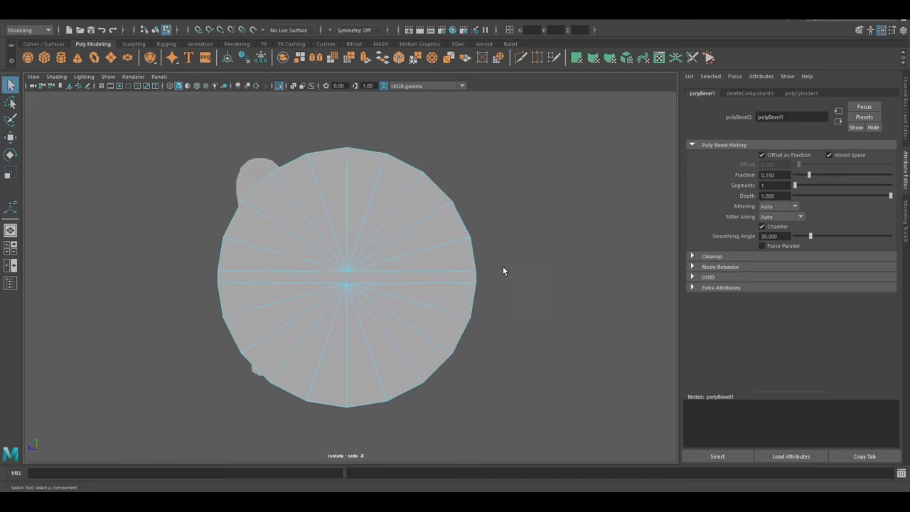
{"action": "key", "text": "w"}
{"action": "left_click_drag", "start_coordinate": [384, 284], "coordinate": [384, 230]}
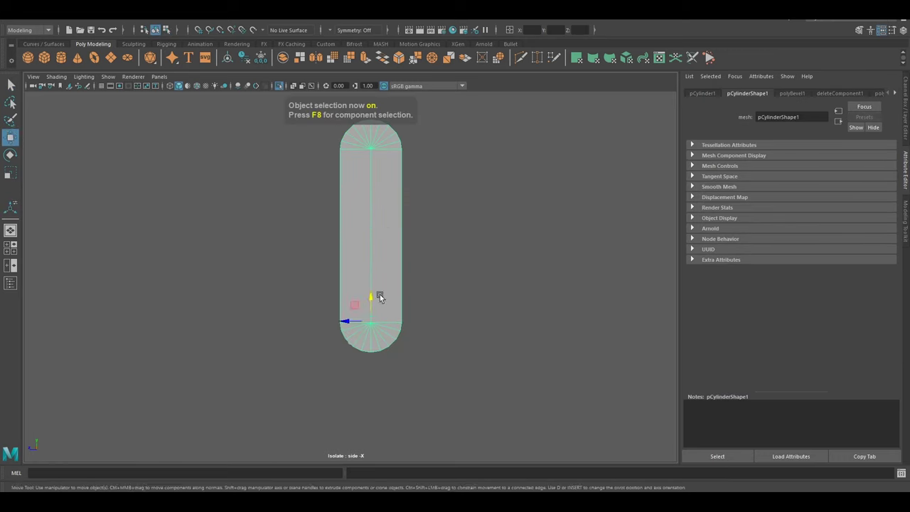
Position the capsule over the second spoon's head and try scaling it to fit
{"action": "key", "text": "ctrl+1"}
{"action": "key", "text": "r"}
{"action": "key", "text": "w"}
{"action": "scroll", "coordinate": [367, 260], "scroll_direction": "up", "scroll_amount": 5}
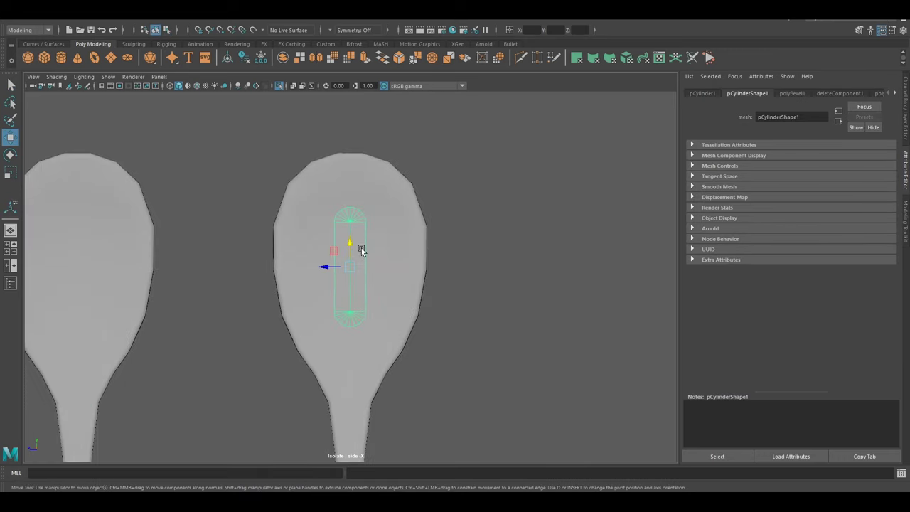
{"action": "scroll", "coordinate": [361, 251], "scroll_direction": "up", "scroll_amount": 1}
{"action": "key", "text": "r"}
{"action": "left_click_drag", "start_coordinate": [350, 266], "coordinate": [312, 270]}
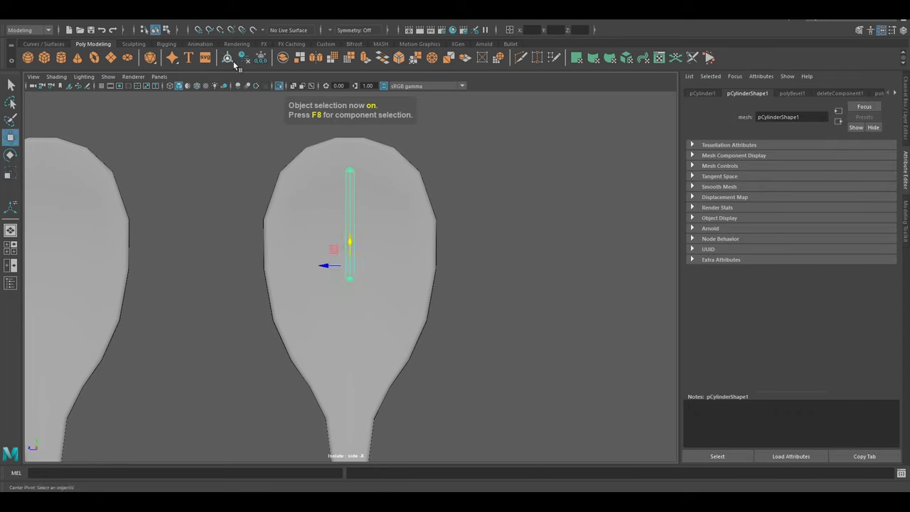
{"action": "key", "text": "ctrl+z"}
Extrude the capsule into a thick slab and reverse its normals
{"action": "key", "text": "F8"}
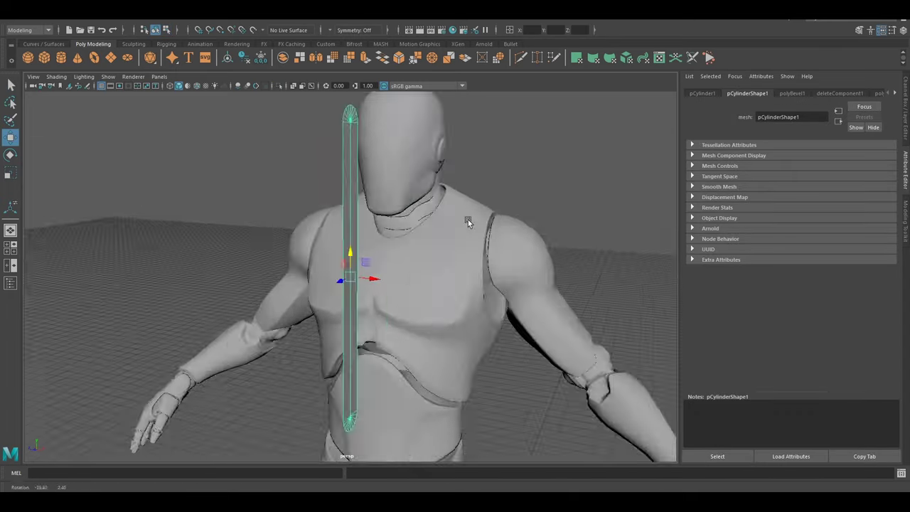
{"action": "mouse_move", "coordinate": [355, 262]}
{"action": "left_mouse_down", "text": "alt"}
{"action": "mouse_move", "coordinate": [301, 205]}
{"action": "mouse_move", "coordinate": [383, 250]}
{"action": "left_mouse_up", "text": "alt"}
{"action": "key", "text": "F11"}
{"action": "key", "text": "ctrl+e"}
{"action": "key", "text": "F8"}
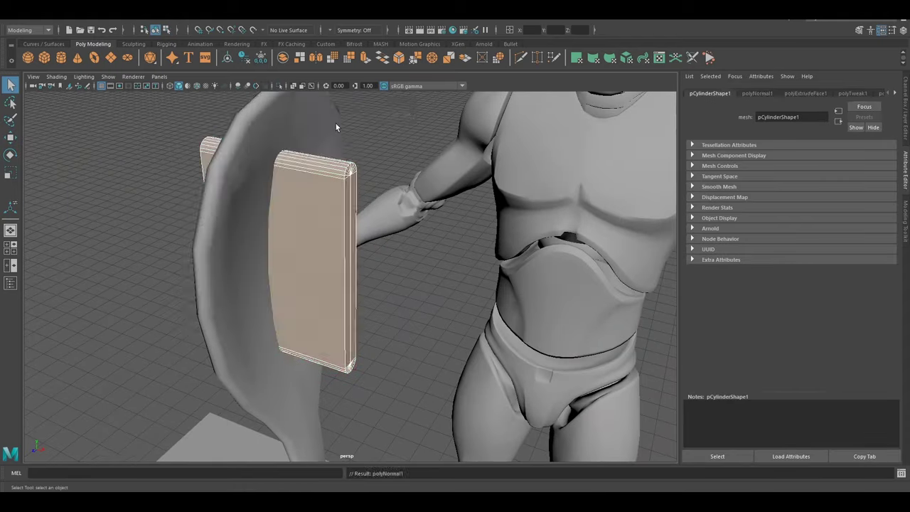
Mirror the capsule cutter to the other side, forming three slots on the spoon head
{"action": "key", "text": "ctrl+z"}
{"action": "key", "text": "ctrl+z"}
{"action": "right_click_drag", "start_coordinate": [388, 277], "coordinate": [360, 258], "text": "shift"}
{"action": "left_click_drag", "start_coordinate": [360, 259], "coordinate": [224, 164], "text": "alt"}
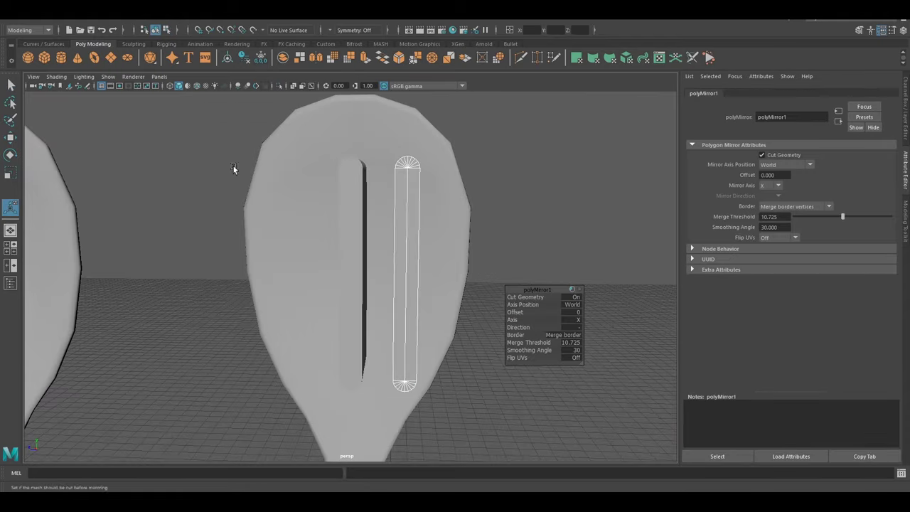
{"action": "left_click_drag", "start_coordinate": [501, 311], "coordinate": [598, 270], "text": "alt"}
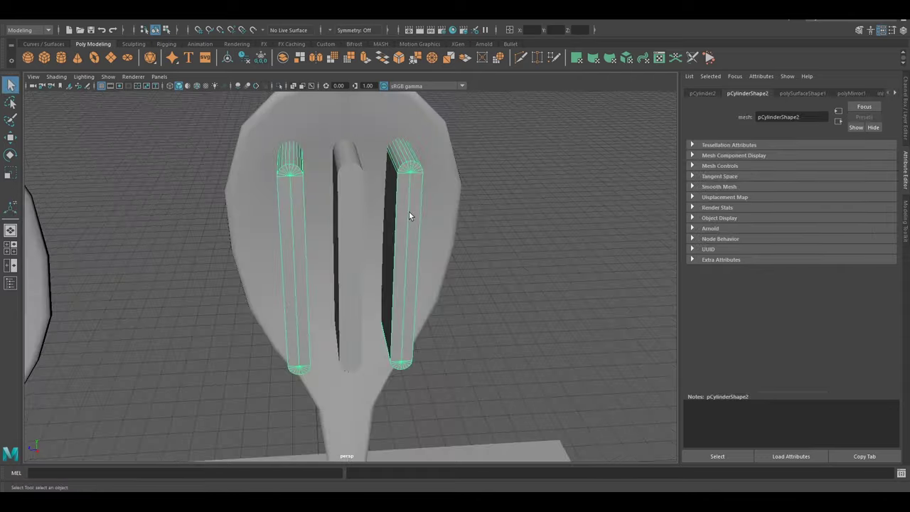
{"action": "left_click_drag", "start_coordinate": [411, 212], "coordinate": [395, 206], "text": "alt"}
{"action": "right_click_drag", "start_coordinate": [396, 206], "coordinate": [369, 235], "text": "alt"}
Select the spoon together with the three slot cylinders
{"action": "left_click", "coordinate": [185, 71]}
{"action": "key", "text": "t"}
{"action": "left_click_drag", "start_coordinate": [327, 242], "coordinate": [363, 259], "text": "alt"}
{"action": "scroll", "coordinate": [367, 249], "scroll_direction": "up", "scroll_amount": 1}
{"action": "key", "text": "q"}
{"action": "scroll", "coordinate": [364, 214], "scroll_direction": "up", "scroll_amount": 5}
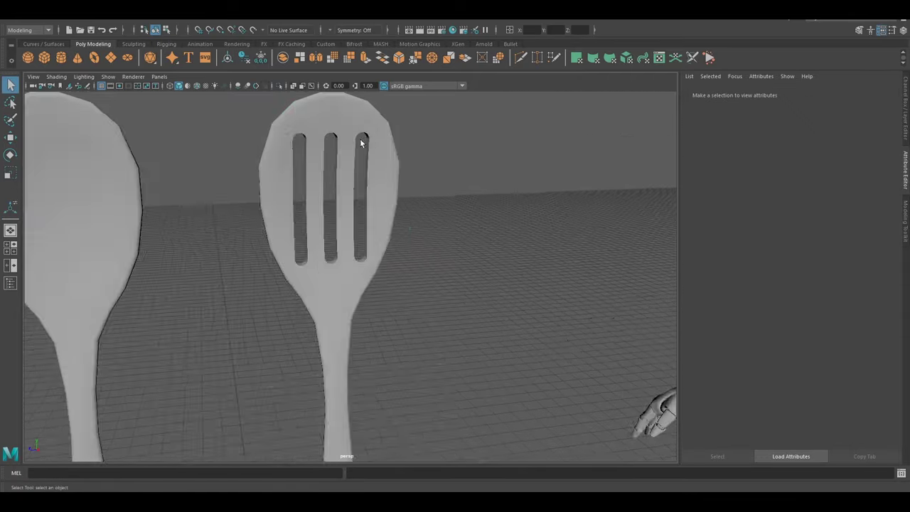
{"action": "left_click", "coordinate": [380, 267]}
{"action": "key", "text": "ctrl+z"}
{"action": "mouse_move", "coordinate": [381, 270]}
{"action": "left_mouse_down"}
{"action": "mouse_move", "coordinate": [441, 272]}
{"action": "mouse_move", "coordinate": [399, 235]}
{"action": "left_mouse_up"}
Subtract the cylinders with Booleans Difference, then Triangulate and Quadrangulate the result
{"action": "left_click", "coordinate": [171, 21]}
{"action": "left_click", "coordinate": [283, 57]}
{"action": "left_click", "coordinate": [171, 21]}
{"action": "left_click", "coordinate": [187, 116]}
{"action": "left_click", "coordinate": [171, 22]}
{"action": "left_click", "coordinate": [192, 124]}
Duplicate the slotted spoon and hide the selected object
{"action": "left_click", "coordinate": [355, 164]}
{"action": "left_click_drag", "start_coordinate": [356, 214], "coordinate": [309, 214], "text": "alt"}
{"action": "left_click", "coordinate": [309, 214]}
{"action": "key", "text": "ctrl+d"}
{"action": "key", "text": "ctrl+h"}
{"action": "left_click", "coordinate": [511, 282]}
Hide the character model and select the leftmost utensil object
{"action": "key", "text": "ctrl+h"}
{"action": "left_click", "coordinate": [416, 285]}
{"action": "key", "text": "w"}
{"action": "left_click_drag", "start_coordinate": [498, 213], "coordinate": [352, 199], "text": "alt"}
{"action": "scroll", "coordinate": [352, 199], "scroll_direction": "up", "scroll_amount": 3}
{"action": "left_click", "coordinate": [107, 189]}
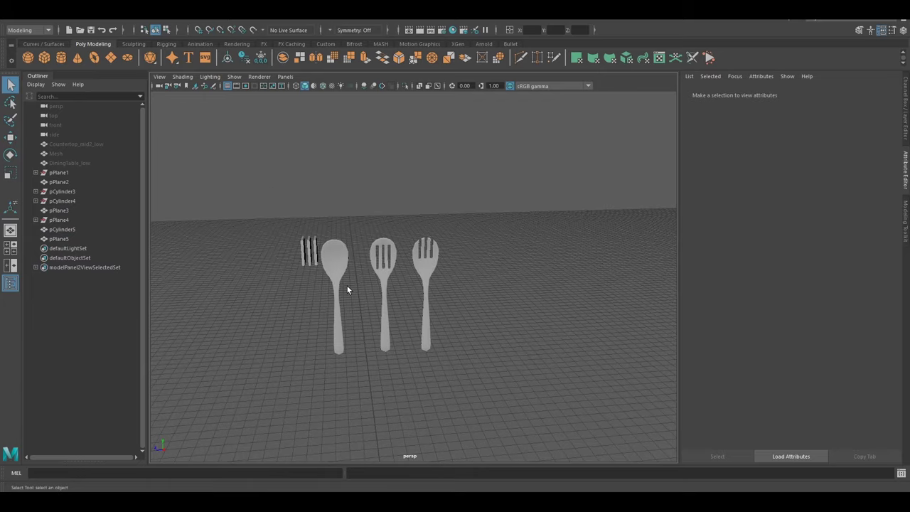
Isolate the spatula, stretch its head vertices upward, then show all utensils and deselect
{"action": "key", "text": "ctrl+1"}
{"action": "key", "text": "F9"}
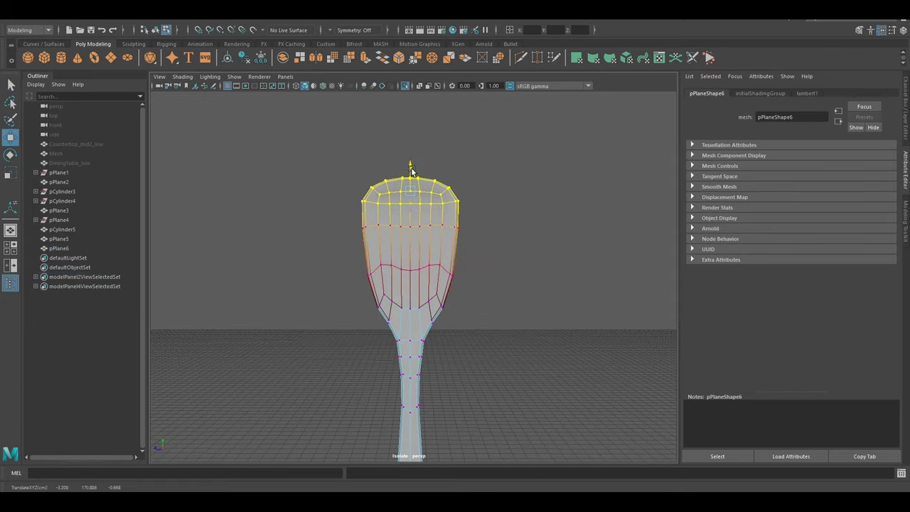
{"action": "key", "text": "F8"}
{"action": "left_click", "coordinate": [539, 262]}
{"action": "key", "text": "ctrl+1"}
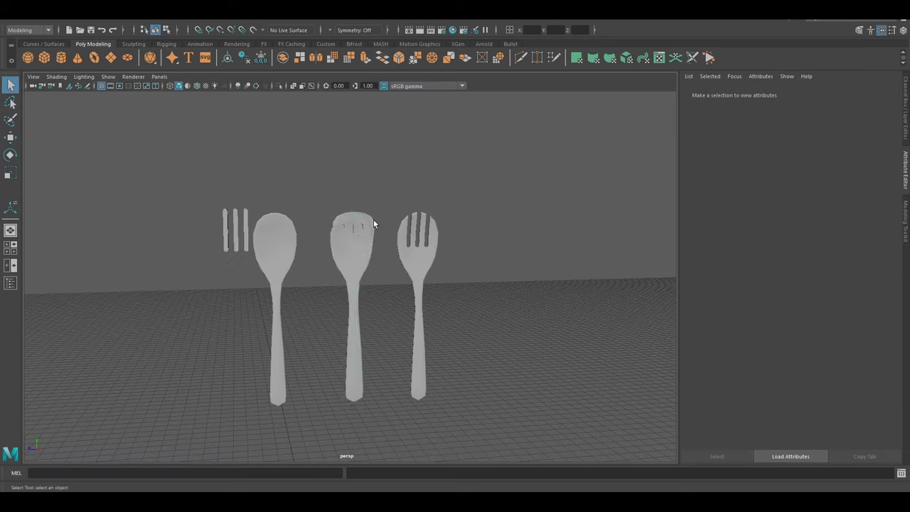
{"action": "left_click", "coordinate": [370, 256]}
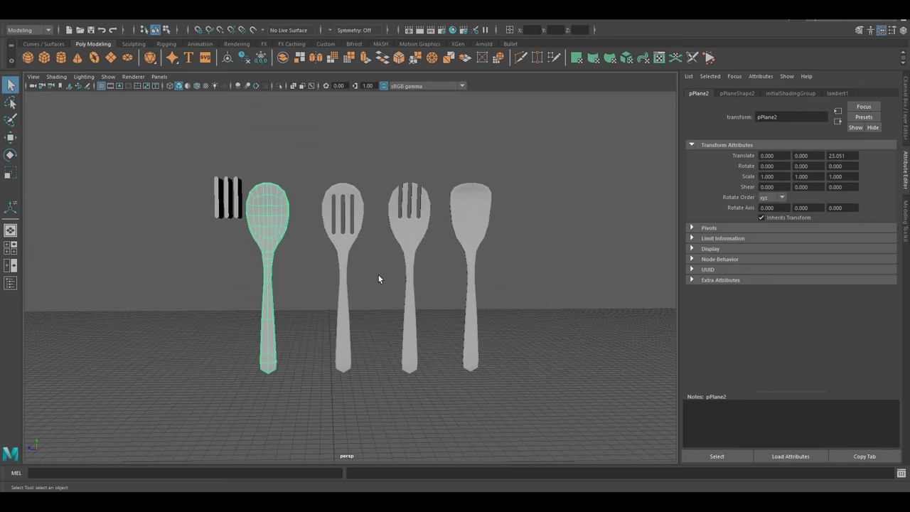
Move the spoon copy into the row between the spatula and fork, at Translate Z 0
{"action": "left_click", "coordinate": [216, 269]}
{"action": "key", "text": "w"}
{"action": "left_click_drag", "start_coordinate": [216, 270], "coordinate": [346, 269]}
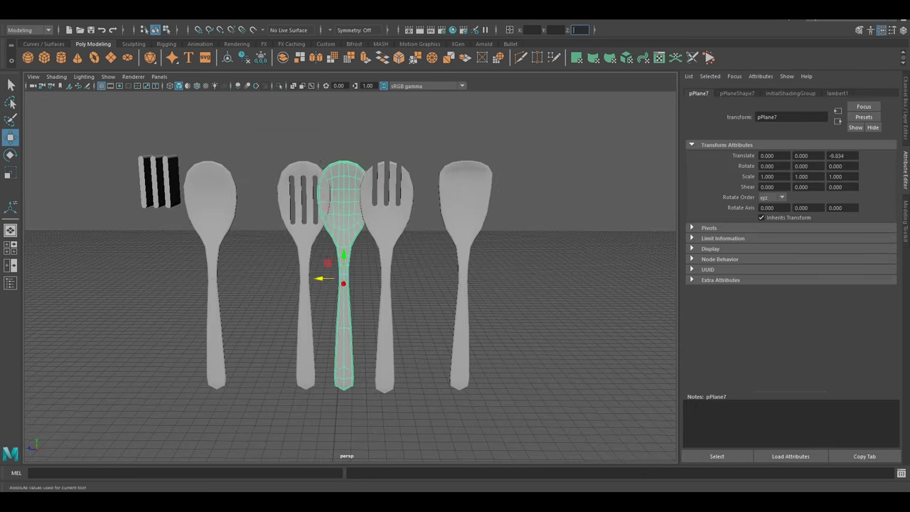
{"action": "type", "text": "0"}
{"action": "key", "text": "Return"}
{"action": "middle_click_drag", "start_coordinate": [364, 158], "coordinate": [468, 165], "text": "alt"}
Isolate the spoon and tine cylinders, and place the mirrored tines flanking the spoon head
{"action": "left_click", "coordinate": [404, 183], "text": "shift"}
{"action": "key", "text": "ctrl+1"}
{"action": "left_click_drag", "start_coordinate": [481, 196], "coordinate": [165, 178], "text": "alt"}
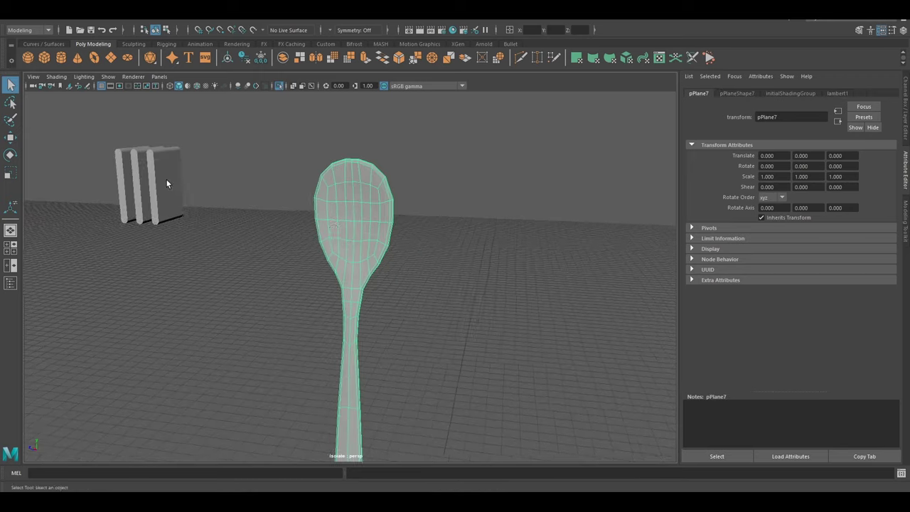
{"action": "left_click", "coordinate": [201, 170]}
{"action": "mouse_move", "coordinate": [220, 197]}
{"action": "left_mouse_down", "text": "alt"}
{"action": "mouse_move", "coordinate": [501, 224]}
{"action": "mouse_move", "coordinate": [426, 198]}
{"action": "left_mouse_up", "text": "alt"}
{"action": "key", "text": "w"}
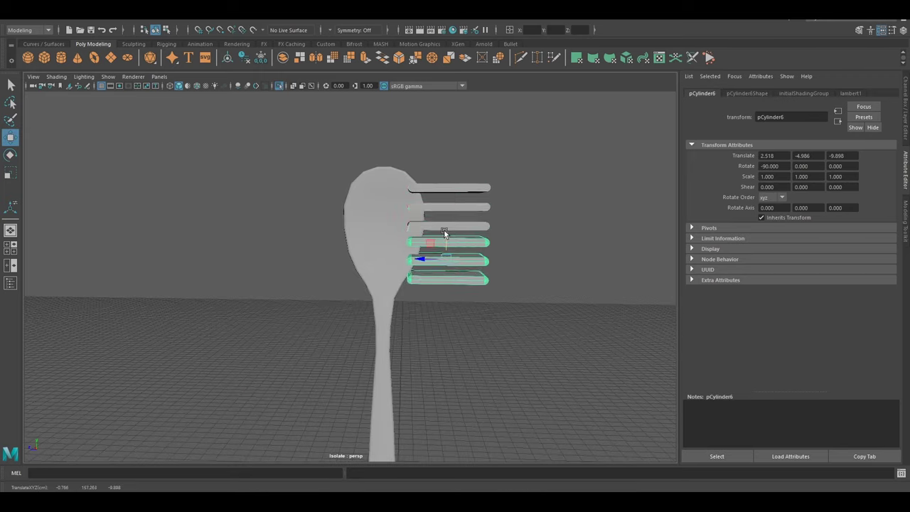
{"action": "right_click_drag", "start_coordinate": [476, 202], "coordinate": [451, 182], "text": "shift"}
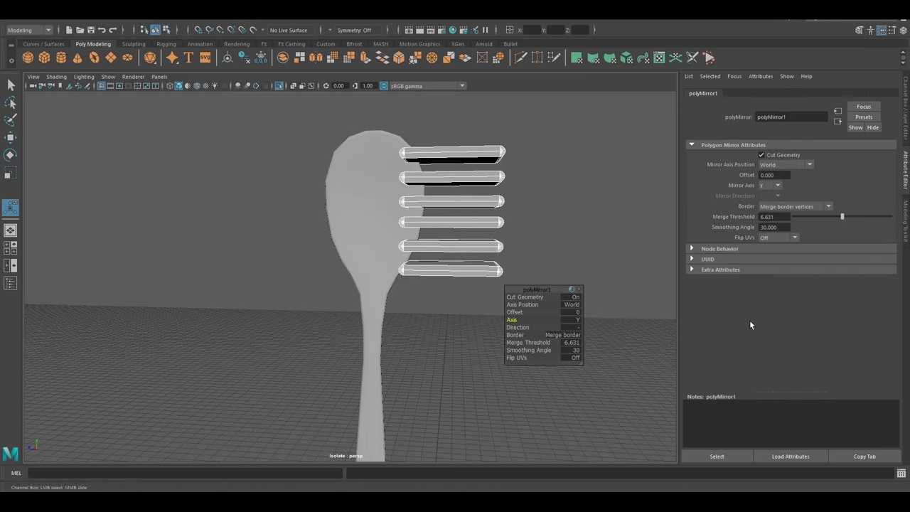
{"action": "left_click", "coordinate": [410, 275]}
Boolean-subtract the tine cylinders from the spoon head to cut notched edges
{"action": "left_click", "coordinate": [444, 319]}
{"action": "scroll", "coordinate": [444, 318], "scroll_direction": "down", "scroll_amount": 3}
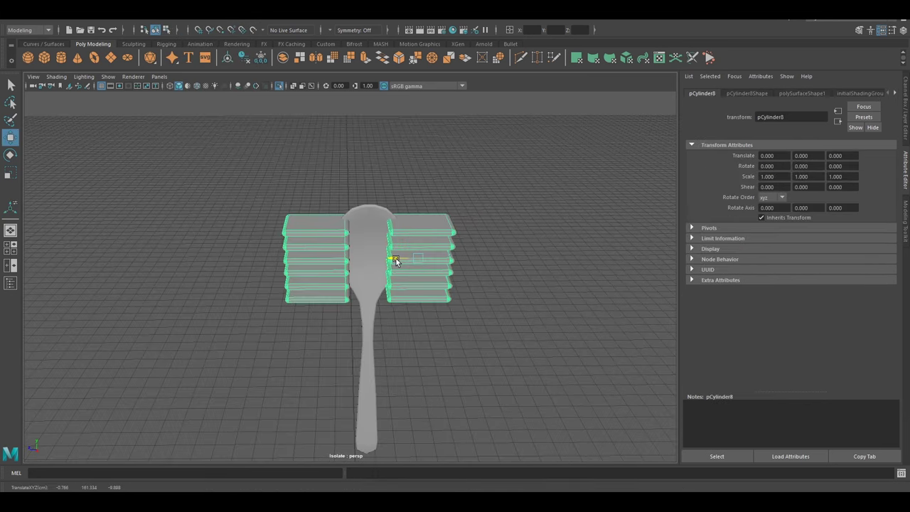
{"action": "left_click", "coordinate": [339, 219]}
{"action": "left_click", "coordinate": [338, 219], "text": "shift"}
{"action": "left_click", "coordinate": [278, 50]}
{"action": "mouse_move", "coordinate": [417, 224]}
{"action": "left_mouse_down", "text": "alt"}
{"action": "mouse_move", "coordinate": [246, 234]}
{"action": "mouse_move", "coordinate": [387, 272]}
{"action": "left_mouse_up", "text": "alt"}
{"action": "key", "text": "ctrl+z"}
{"action": "key", "text": "ctrl+z"}
{"action": "key", "text": "ctrl+z"}
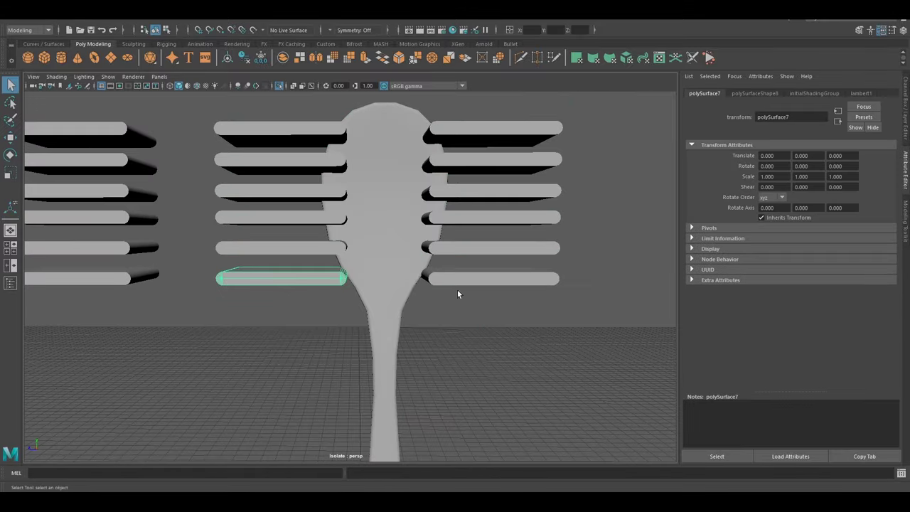
{"action": "key", "text": "ctrl+z"}
{"action": "key", "text": "shift+z"}
{"action": "key", "text": "shift+z"}
{"action": "key", "text": "shift+z"}
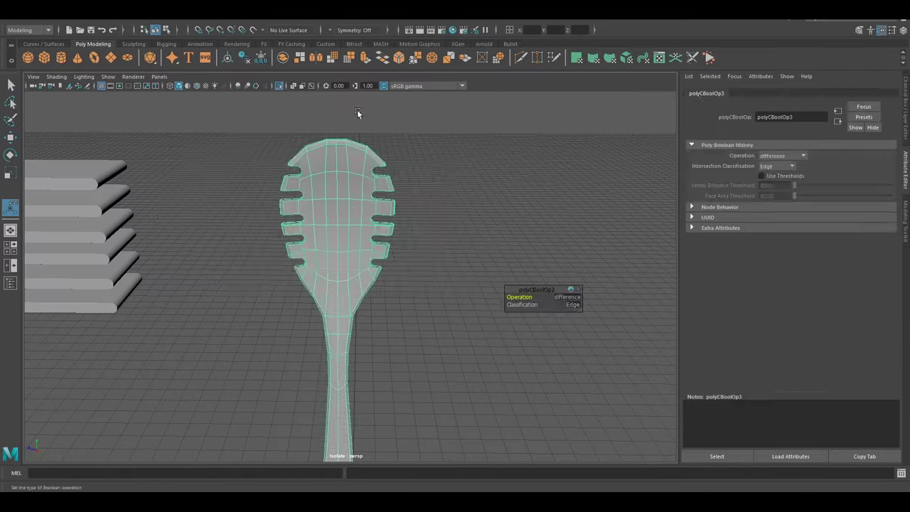
Stand a leftover tine upright in the spoon head and subtract it to cut a central slot
{"action": "left_click", "coordinate": [343, 231]}
{"action": "left_click_drag", "start_coordinate": [340, 214], "coordinate": [344, 231], "text": "alt"}
{"action": "key", "text": "w"}
{"action": "left_click", "coordinate": [268, 200]}
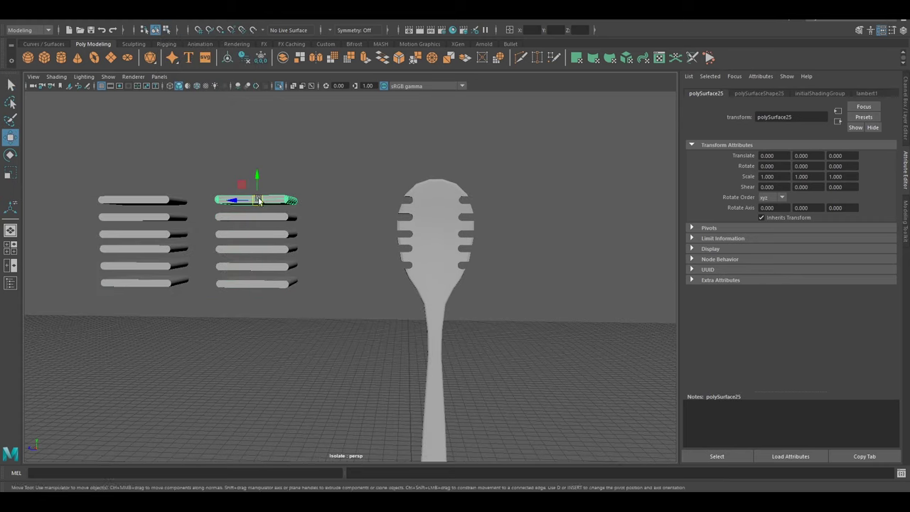
{"action": "middle_click_drag", "start_coordinate": [316, 209], "coordinate": [491, 209]}
{"action": "middle_click_drag", "start_coordinate": [491, 209], "coordinate": [430, 209], "text": "alt"}
{"action": "scroll", "coordinate": [430, 213], "scroll_direction": "up", "scroll_amount": 2}
{"action": "mouse_move", "coordinate": [459, 214]}
{"action": "left_mouse_down", "text": "alt"}
{"action": "mouse_move", "coordinate": [414, 207]}
{"action": "mouse_move", "coordinate": [428, 202]}
{"action": "mouse_move", "coordinate": [355, 235]}
{"action": "left_mouse_up", "text": "alt"}
{"action": "left_click", "coordinate": [355, 341], "text": "shift"}
Orbit to inspect the slotted server from the front, then view the whole utensil row
{"action": "left_click_drag", "start_coordinate": [355, 342], "coordinate": [241, 105], "text": "alt"}
{"action": "right_click_drag", "start_coordinate": [241, 105], "coordinate": [299, 143], "text": "shift"}
{"action": "left_click_drag", "start_coordinate": [407, 163], "coordinate": [347, 201], "text": "alt"}
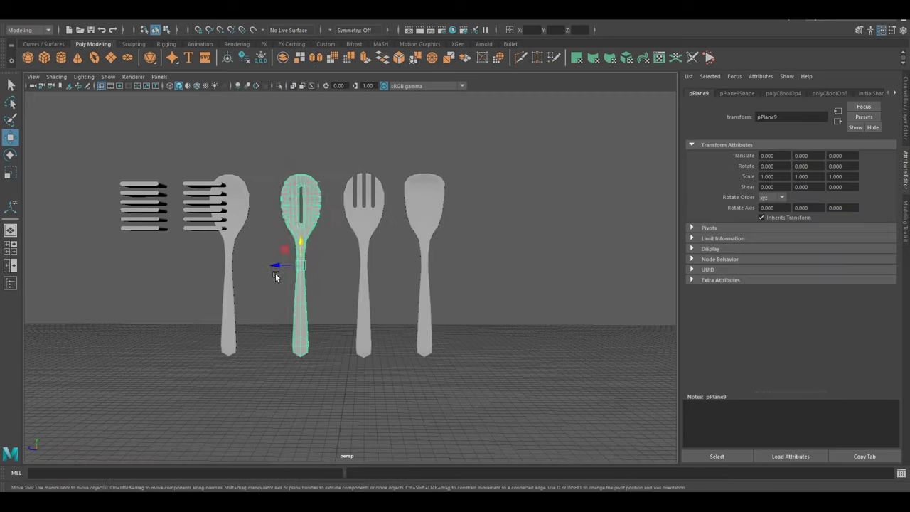
{"action": "left_click_drag", "start_coordinate": [461, 239], "coordinate": [443, 244], "text": "alt"}
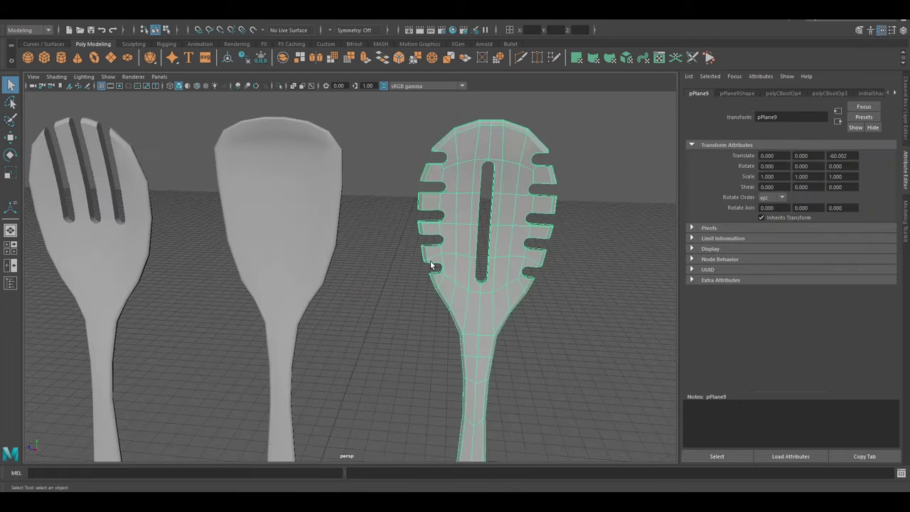
{"action": "left_click_drag", "start_coordinate": [311, 157], "coordinate": [251, 208], "text": "alt"}
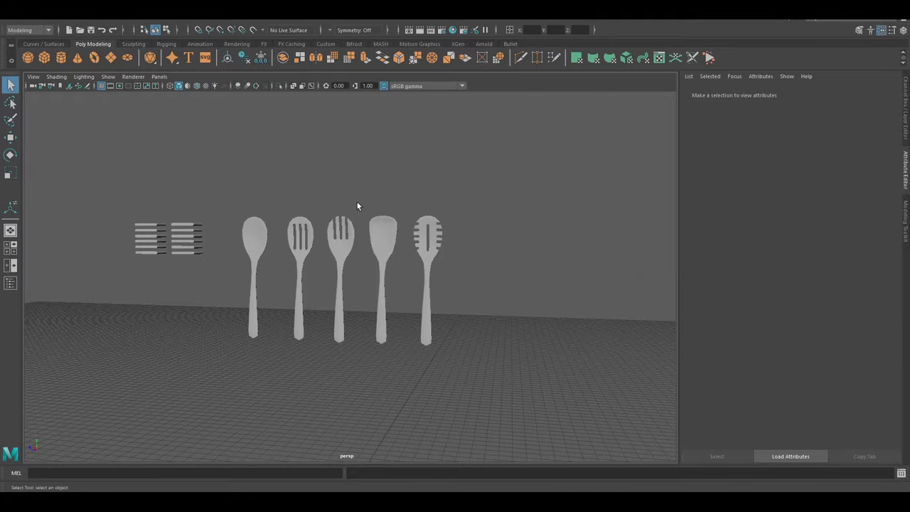
Extrude the holder block's top face, then bevel the edge ring on the plate disc
{"action": "left_click", "coordinate": [11, 283]}
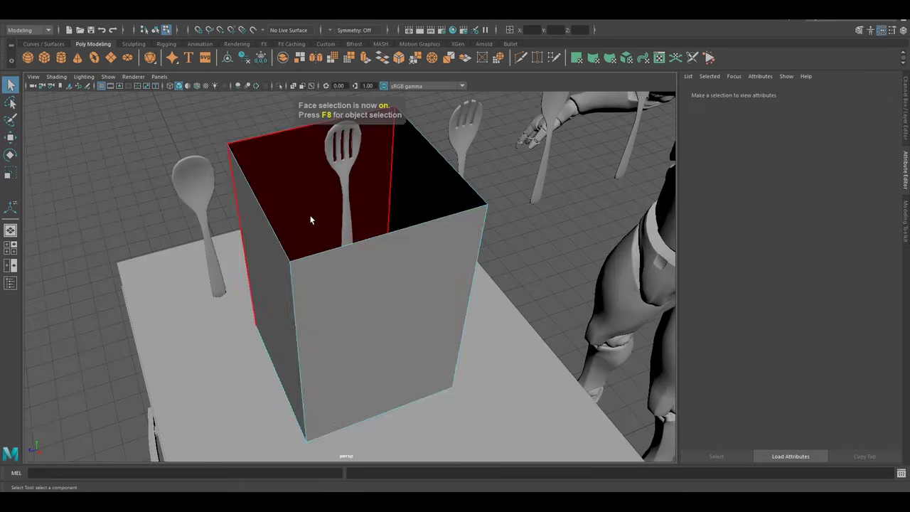
{"action": "left_click", "coordinate": [310, 221]}
{"action": "key", "text": "ctrl+e"}
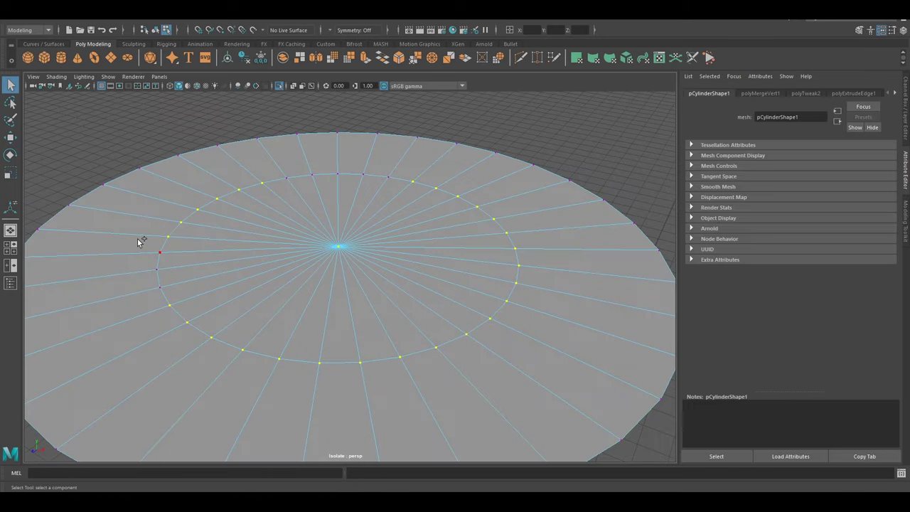
{"action": "left_click_drag", "start_coordinate": [279, 172], "coordinate": [385, 221]}
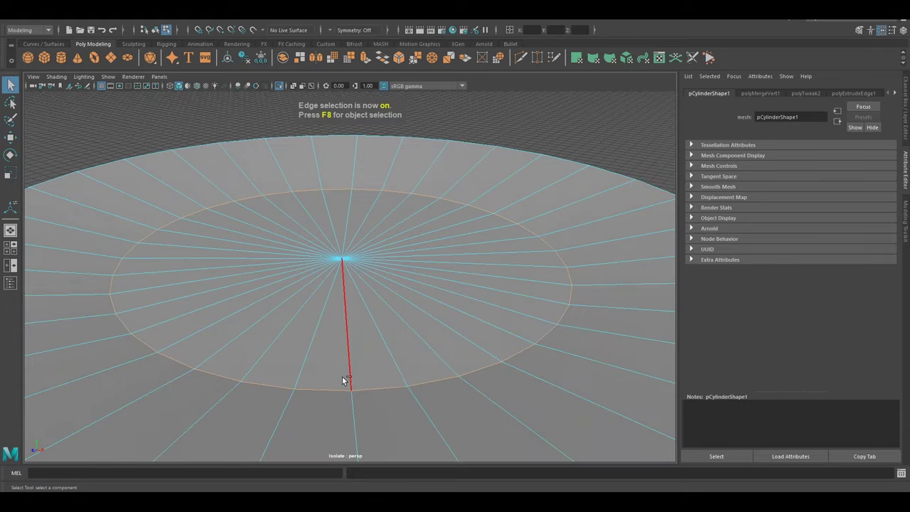
{"action": "key", "text": "ctrl+b"}
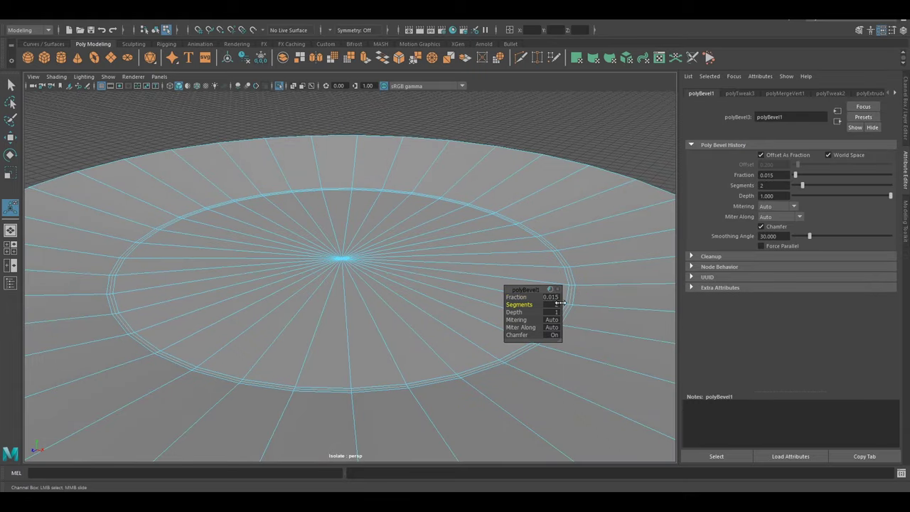
Extrude the plate disc's faces downward to thicken it, then show the whole scene
{"action": "left_click", "coordinate": [385, 258]}
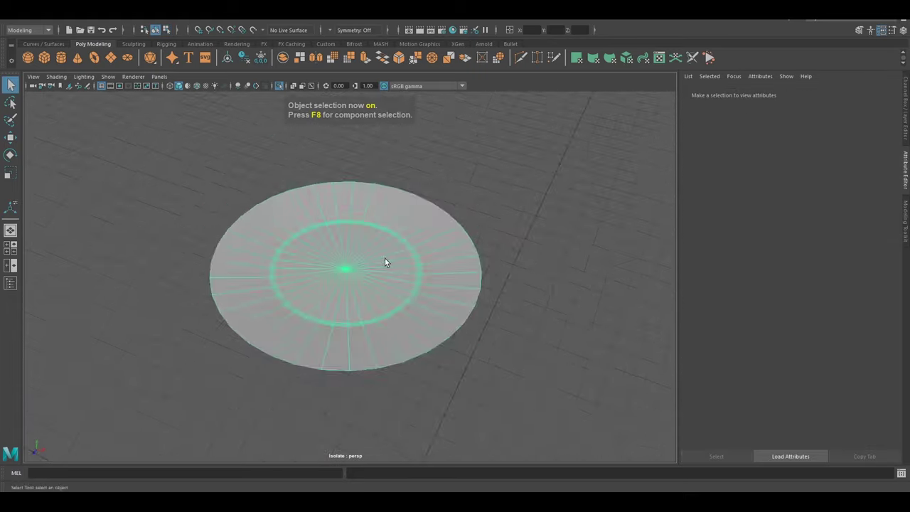
{"action": "key", "text": "f"}
{"action": "key", "text": "F8"}
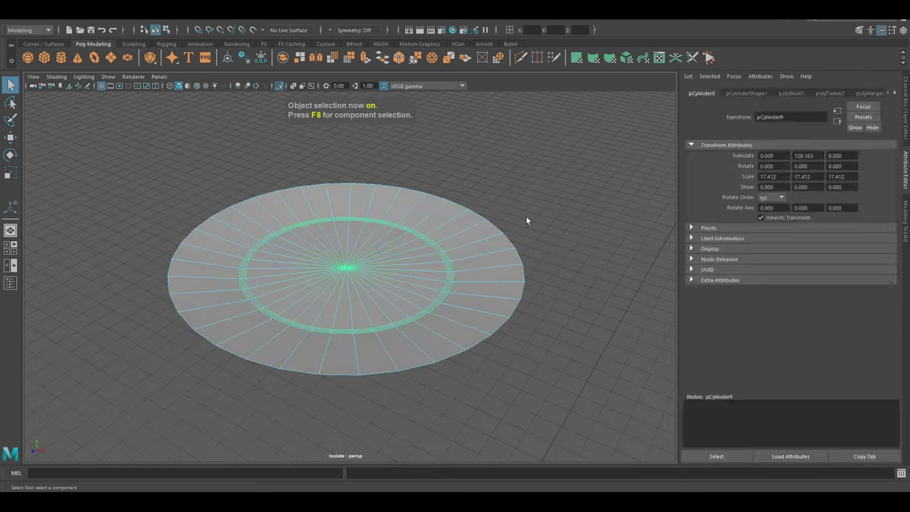
{"action": "key", "text": "ctrl+e"}
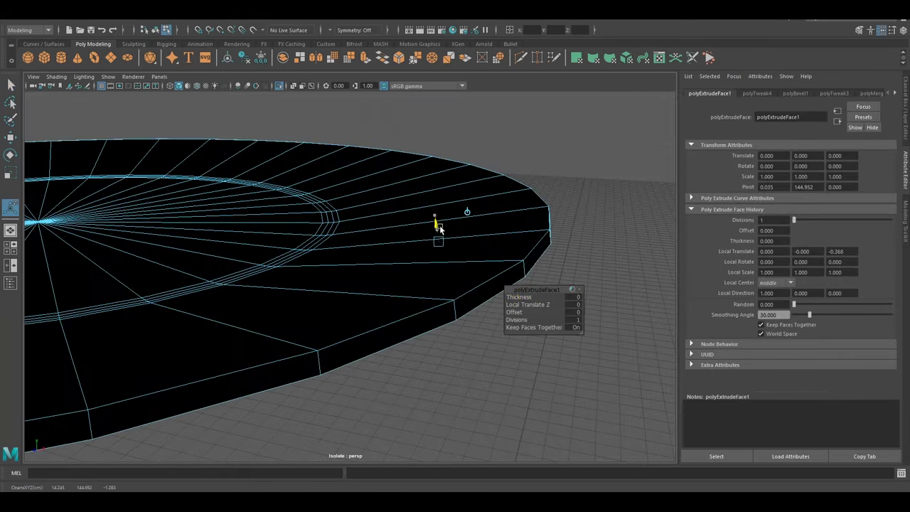
{"action": "left_click_drag", "start_coordinate": [433, 219], "coordinate": [409, 235]}
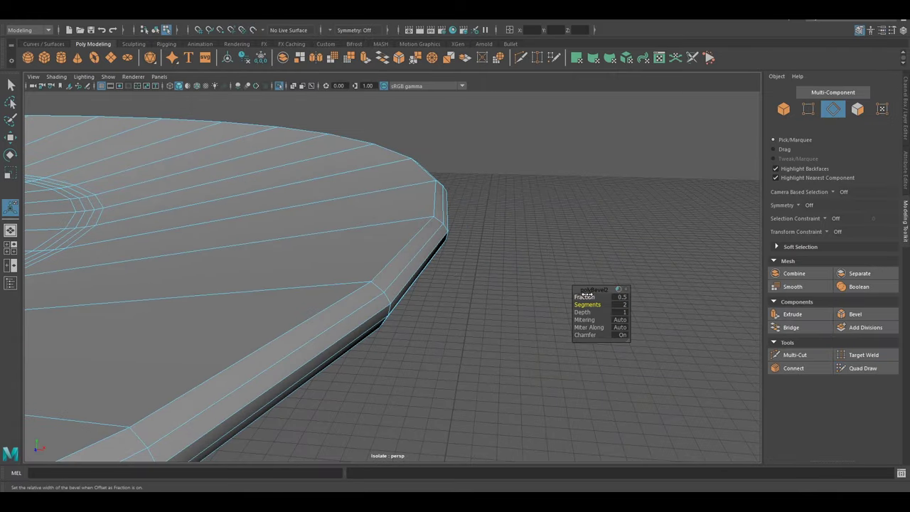
{"action": "key", "text": "F8"}
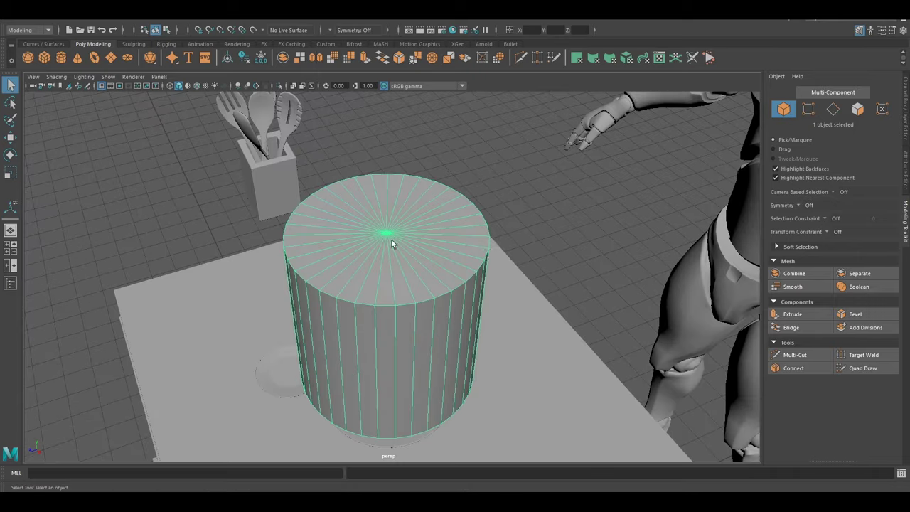
Delete the cylinder's top cap and bevel its bottom edge loop with more segments and a larger fraction
{"action": "left_click", "coordinate": [387, 237]}
{"action": "key", "text": "Delete"}
{"action": "key", "text": "w"}
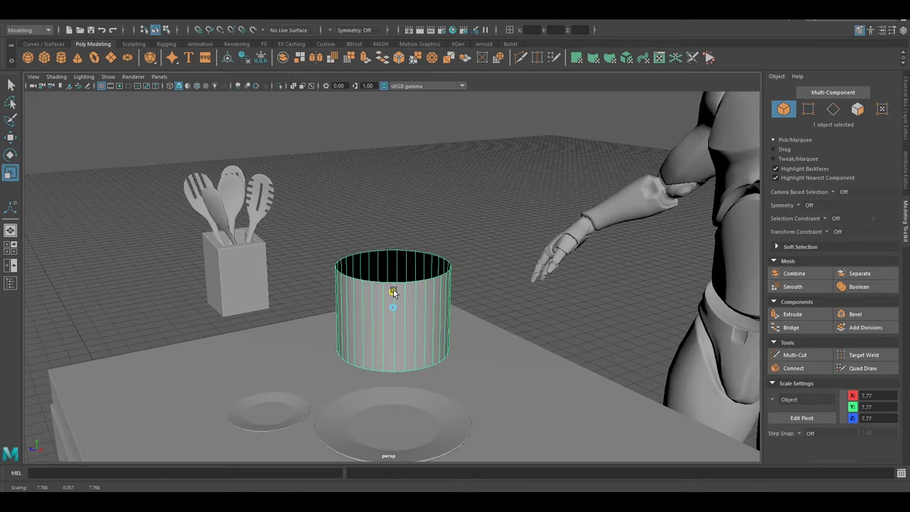
{"action": "key", "text": "F10"}
{"action": "key", "text": "ctrl+b"}
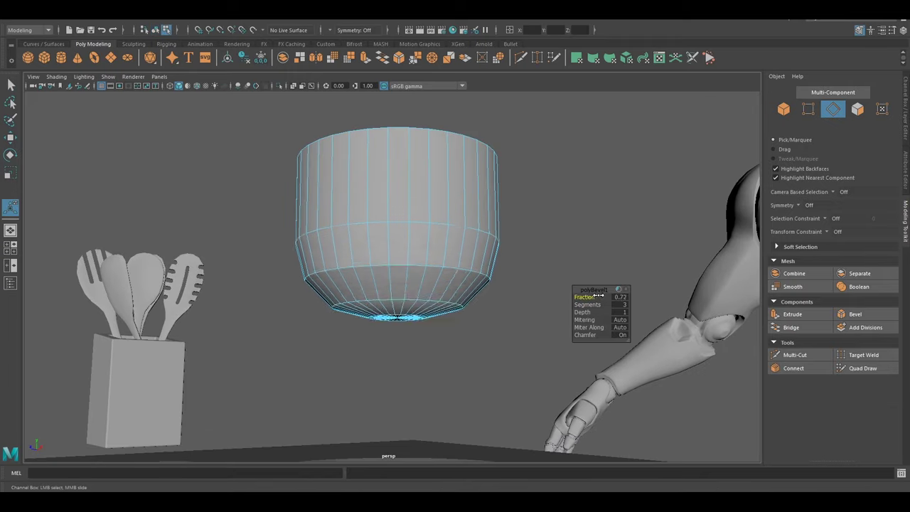
{"action": "left_click_drag", "start_coordinate": [600, 296], "coordinate": [450, 328], "text": "alt"}
{"action": "left_click", "coordinate": [588, 304]}
{"action": "middle_click_drag", "start_coordinate": [588, 304], "coordinate": [760, 315]}
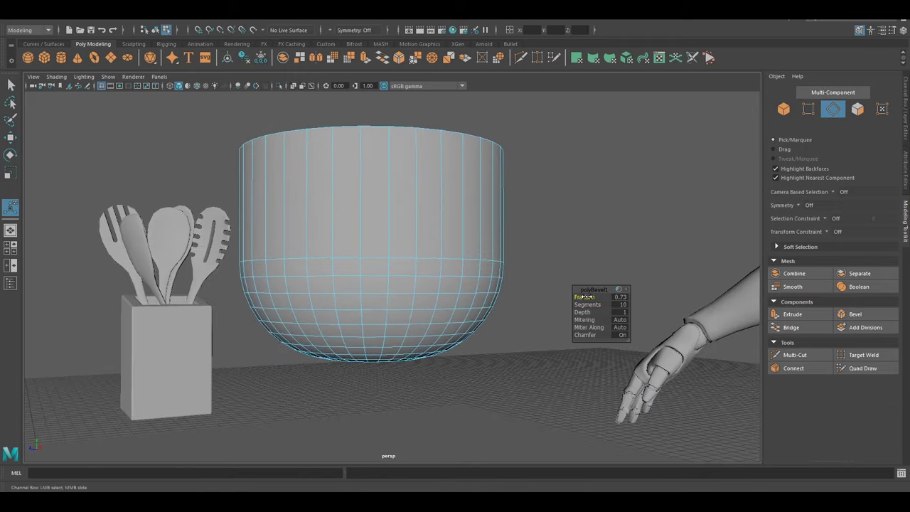
Lower the rim to shape the open cylinder into a hemisphere bowl
{"action": "key", "text": "q"}
{"action": "left_click_drag", "start_coordinate": [526, 261], "coordinate": [464, 223], "text": "alt"}
{"action": "left_click_drag", "start_coordinate": [374, 185], "coordinate": [375, 247]}
{"action": "key", "text": "r"}
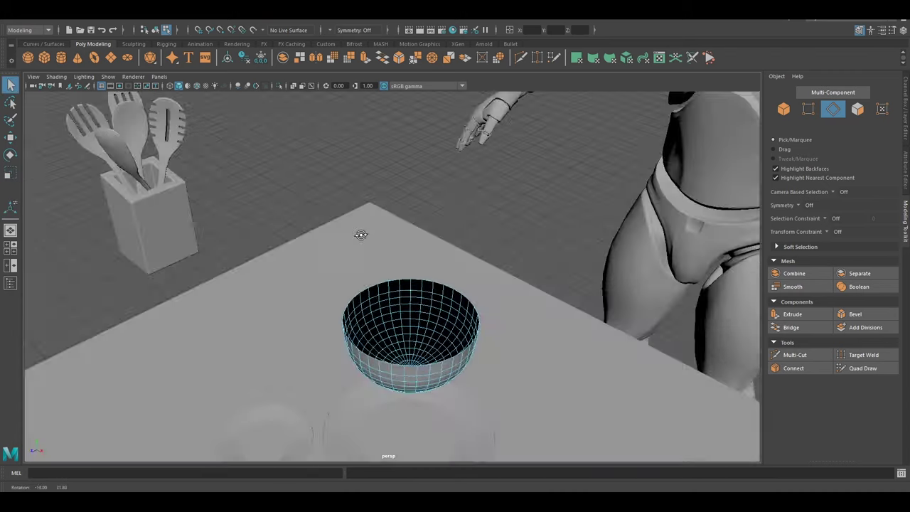
{"action": "key", "text": "F8"}
Extrude all the bowl's faces to thicken its walls
{"action": "left_click", "coordinate": [382, 284]}
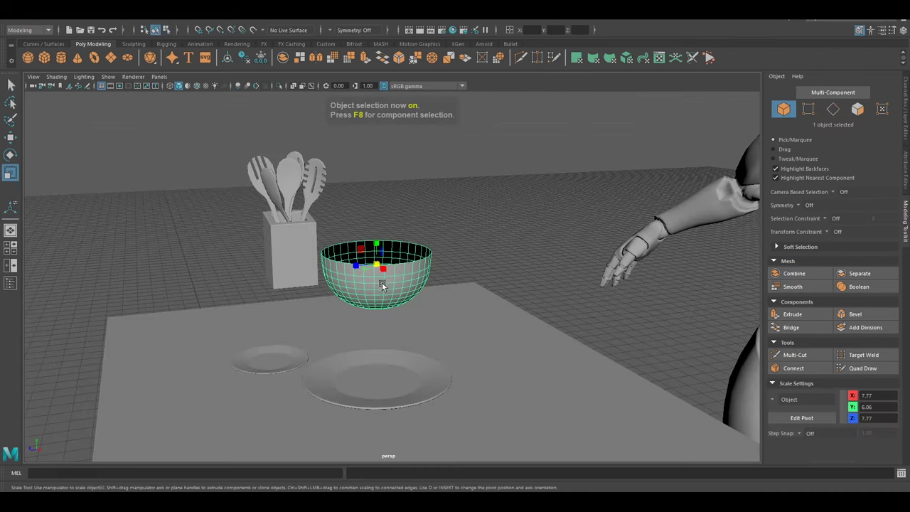
{"action": "key", "text": "F11"}
{"action": "key", "text": "ctrl+e"}
{"action": "left_click_drag", "start_coordinate": [498, 294], "coordinate": [491, 287]}
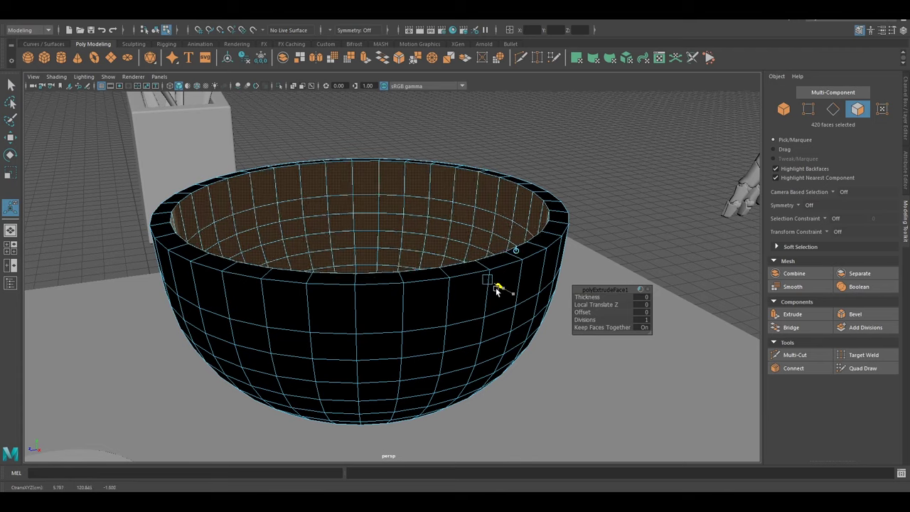
{"action": "key", "text": "q"}
{"action": "key", "text": "F8"}
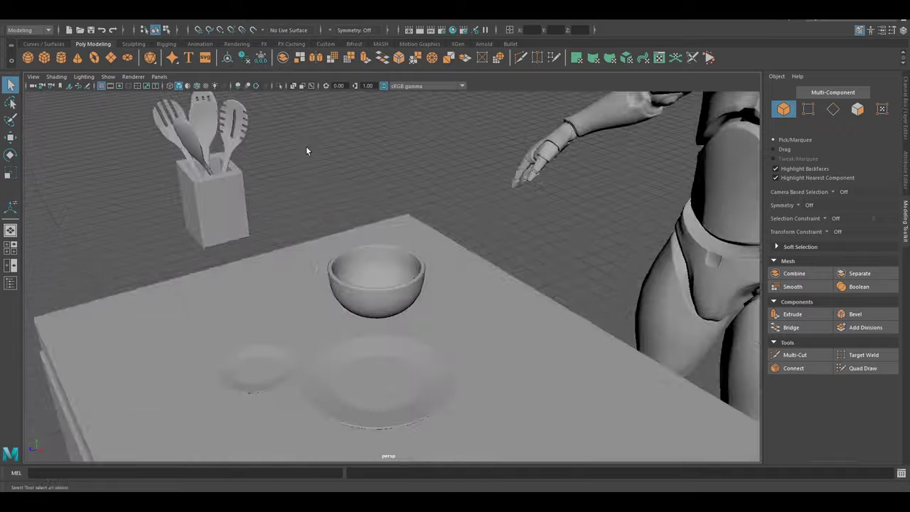
Extrude the bowl's faces again for a thicker rim, then hide the tabletop with Ctrl+H
{"action": "left_click", "coordinate": [396, 242]}
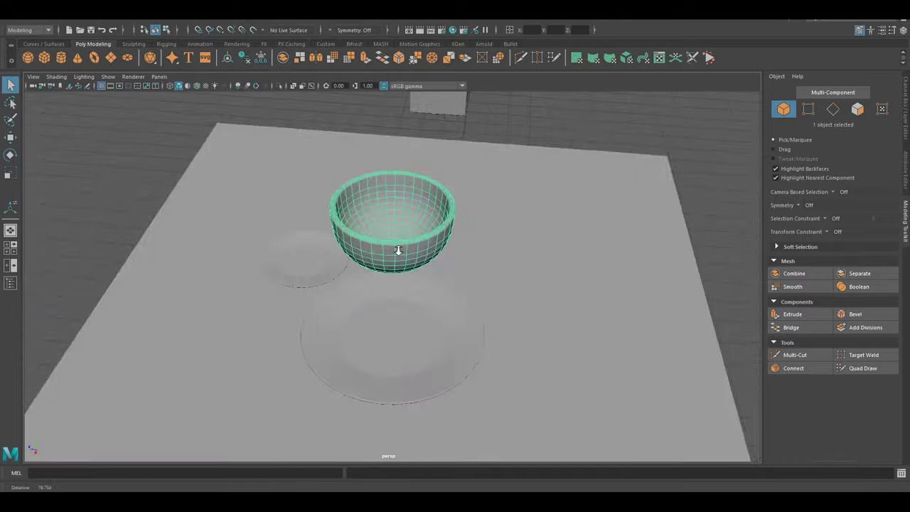
{"action": "right_click_drag", "start_coordinate": [306, 185], "coordinate": [271, 160], "text": "alt"}
{"action": "left_click_drag", "start_coordinate": [271, 160], "coordinate": [338, 218], "text": "alt"}
{"action": "right_click_drag", "start_coordinate": [339, 218], "coordinate": [438, 265], "text": "alt"}
{"action": "key", "text": "ctrl+z"}
{"action": "left_click", "coordinate": [417, 237]}
{"action": "key", "text": "ctrl+e"}
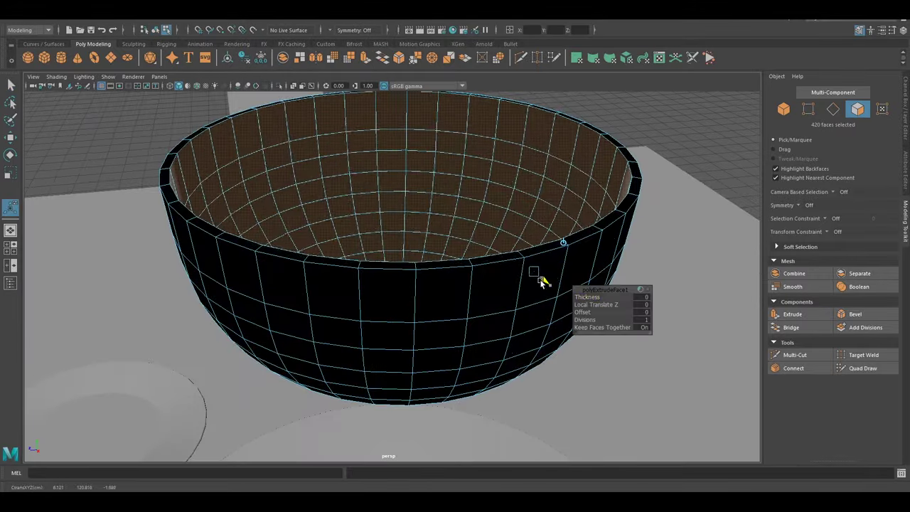
{"action": "left_click_drag", "start_coordinate": [542, 274], "coordinate": [392, 264], "text": "alt"}
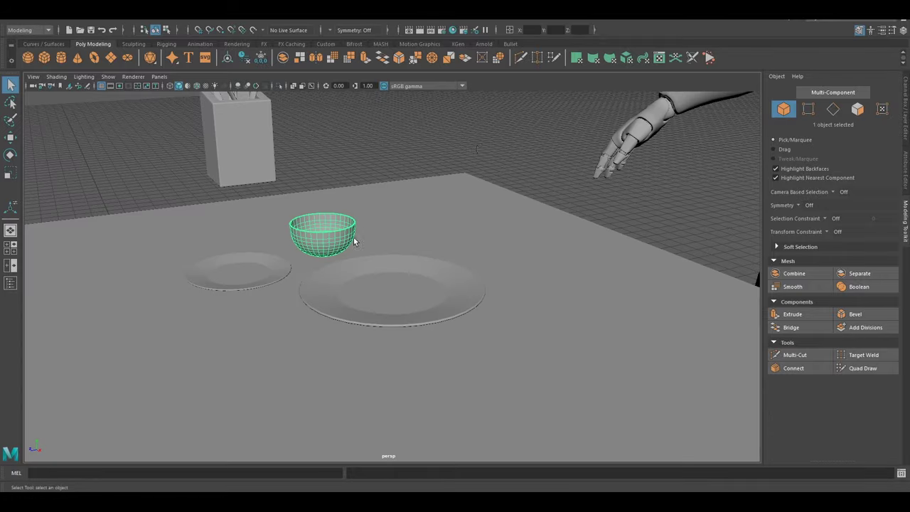
{"action": "key", "text": "ctrl+h"}
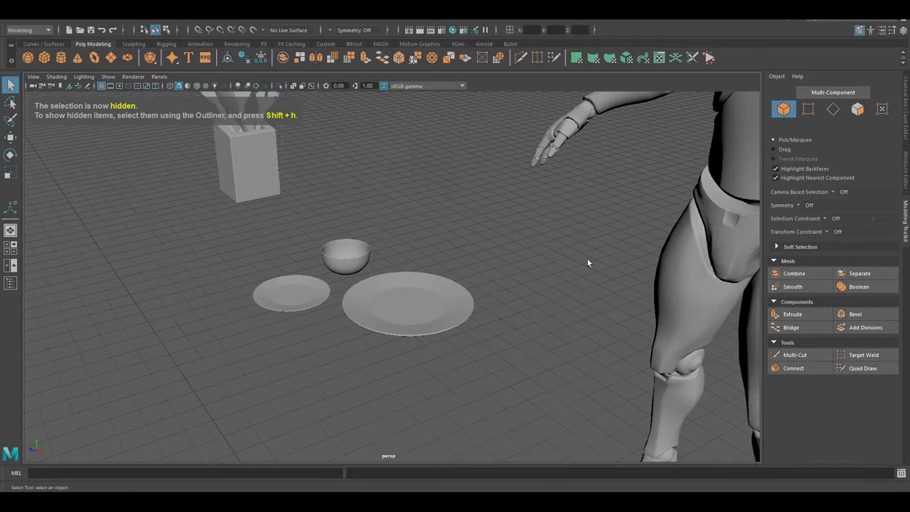
Create a new cylinder, isolate it, and select its top cap for removal
{"action": "left_click", "coordinate": [61, 61]}
{"action": "key", "text": "f"}
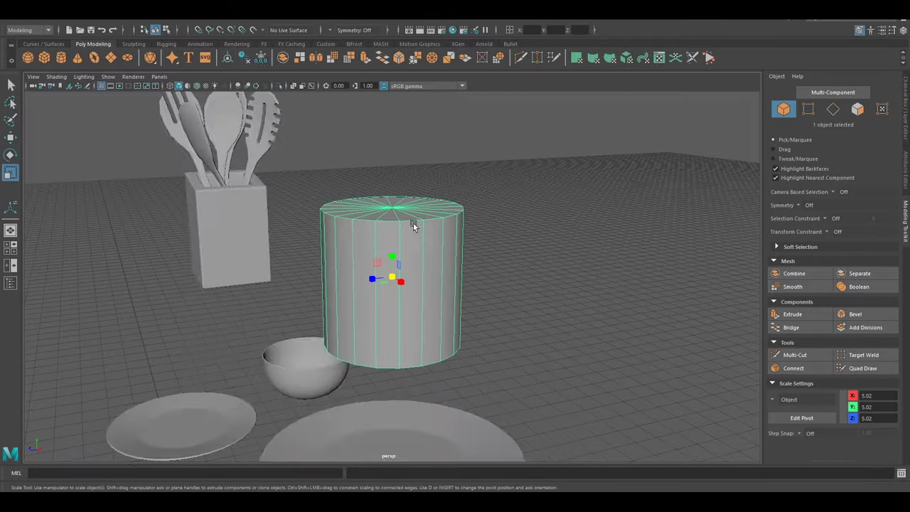
{"action": "key", "text": "ctrl+1"}
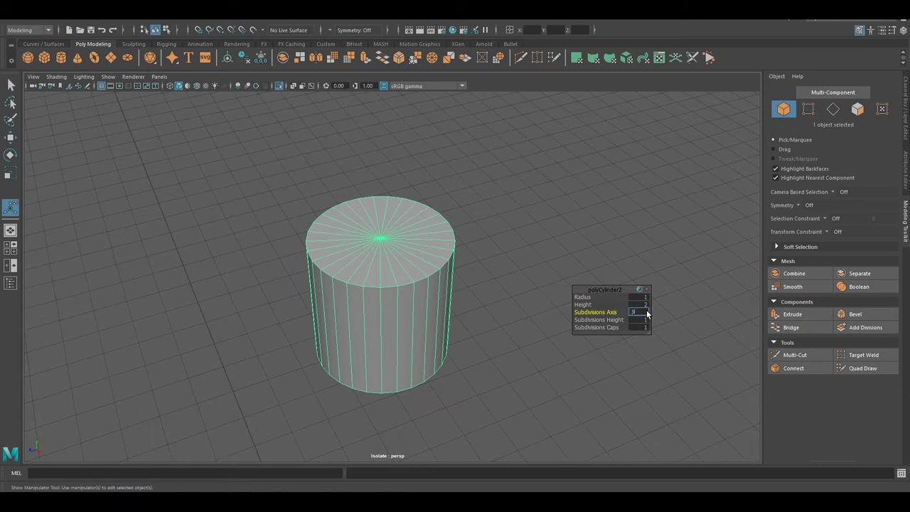
{"action": "right_click_drag", "start_coordinate": [406, 257], "coordinate": [398, 264]}
{"action": "left_click", "coordinate": [324, 215]}
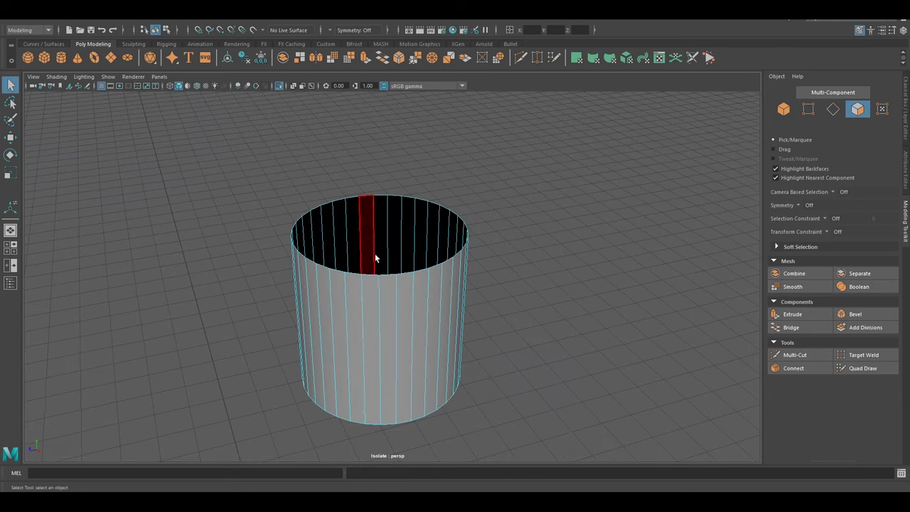
{"action": "key", "text": "F10"}
{"action": "left_click", "coordinate": [358, 250]}
{"action": "left_click_drag", "start_coordinate": [421, 236], "coordinate": [402, 295], "text": "alt"}
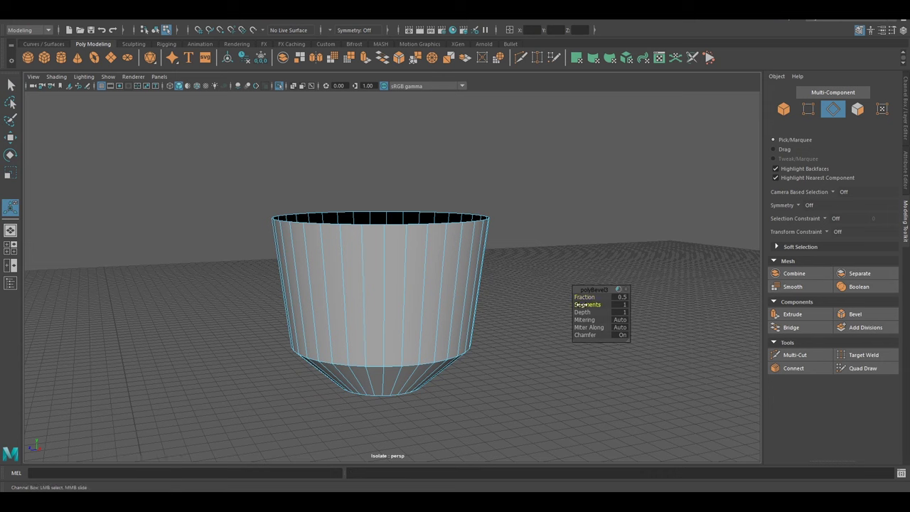
Scale and bevel the cup's bottom edge loop to taper and round the base
{"action": "left_click_drag", "start_coordinate": [584, 295], "coordinate": [629, 305], "text": "alt"}
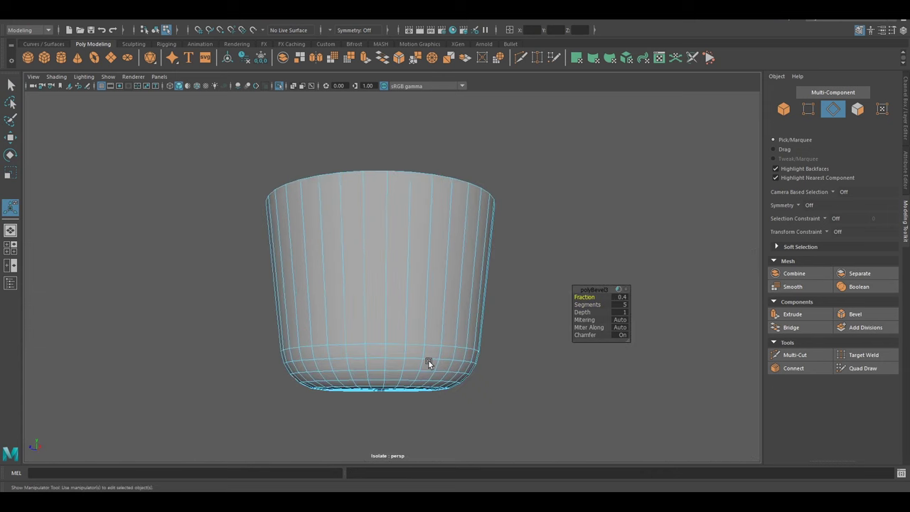
{"action": "scroll", "coordinate": [428, 364], "scroll_direction": "up", "scroll_amount": 3}
{"action": "double_click", "coordinate": [407, 294]}
{"action": "left_click_drag", "start_coordinate": [408, 294], "coordinate": [364, 333], "text": "alt"}
{"action": "key", "text": "r"}
{"action": "mouse_move", "coordinate": [497, 399]}
{"action": "left_mouse_down", "text": "alt"}
{"action": "mouse_move", "coordinate": [532, 370]}
{"action": "mouse_move", "coordinate": [518, 310]}
{"action": "left_mouse_up", "text": "alt"}
{"action": "key", "text": "ctrl+b"}
{"action": "mouse_move", "coordinate": [517, 276]}
{"action": "left_mouse_down", "text": "alt"}
{"action": "mouse_move", "coordinate": [406, 277]}
{"action": "mouse_move", "coordinate": [419, 229]}
{"action": "mouse_move", "coordinate": [393, 247]}
{"action": "mouse_move", "coordinate": [466, 358]}
{"action": "mouse_move", "coordinate": [474, 271]}
{"action": "mouse_move", "coordinate": [494, 304]}
{"action": "left_mouse_up", "text": "alt"}
{"action": "scroll", "coordinate": [401, 266], "scroll_direction": "down", "scroll_amount": 3}
{"action": "scroll", "coordinate": [419, 228], "scroll_direction": "up", "scroll_amount": 3}
Extrude the cup walls for thickness, fix the dark shading, and exit isolation
{"action": "key", "text": "F11"}
{"action": "key", "text": "ctrl+e"}
{"action": "key", "text": "F8"}
{"action": "left_click", "coordinate": [306, 57]}
{"action": "mouse_move", "coordinate": [427, 313]}
{"action": "left_mouse_down", "text": "alt"}
{"action": "mouse_move", "coordinate": [415, 331]}
{"action": "mouse_move", "coordinate": [546, 301]}
{"action": "left_mouse_up", "text": "alt"}
{"action": "key", "text": "ctrl+1"}
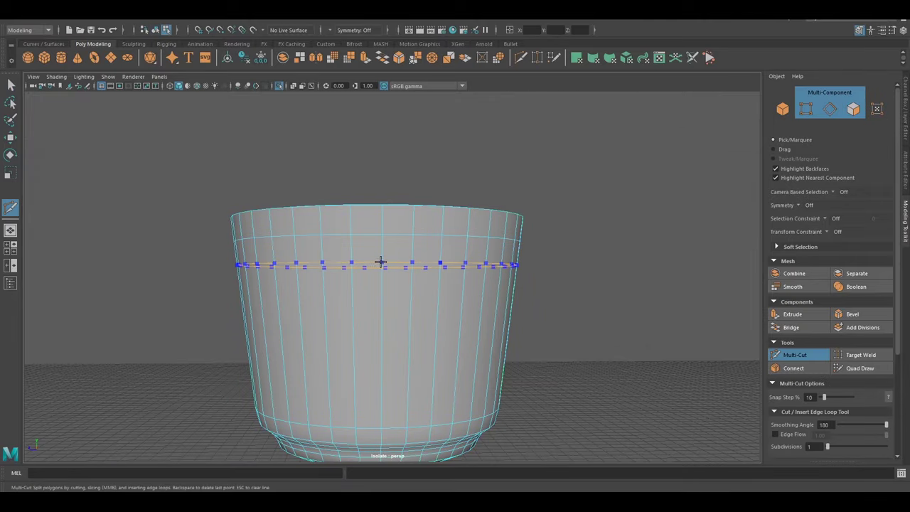
Insert an edge loop around the cup and circularize the side face patches into round openings
{"action": "left_click", "coordinate": [384, 339], "text": "ctrl"}
{"action": "left_click_drag", "start_coordinate": [384, 339], "coordinate": [451, 372], "text": "alt"}
{"action": "key", "text": "q"}
{"action": "left_click", "coordinate": [347, 228]}
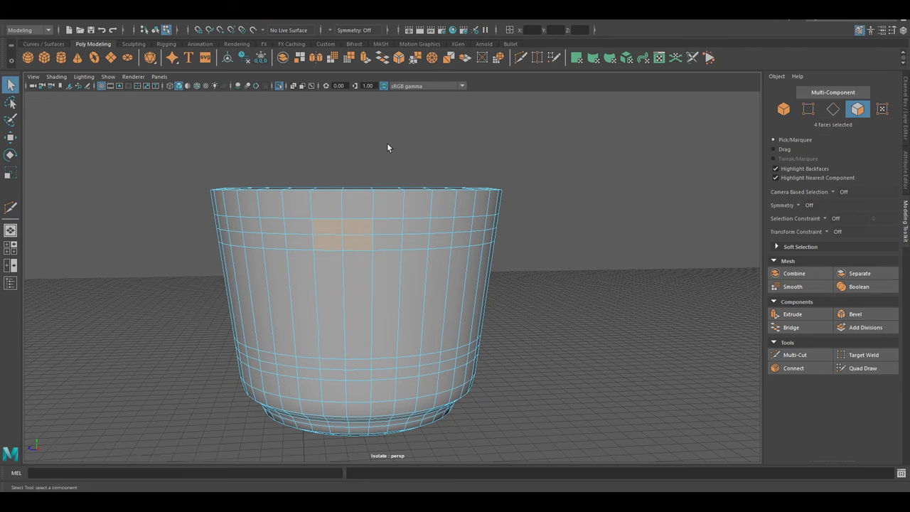
{"action": "left_click_drag", "start_coordinate": [538, 318], "coordinate": [378, 347]}
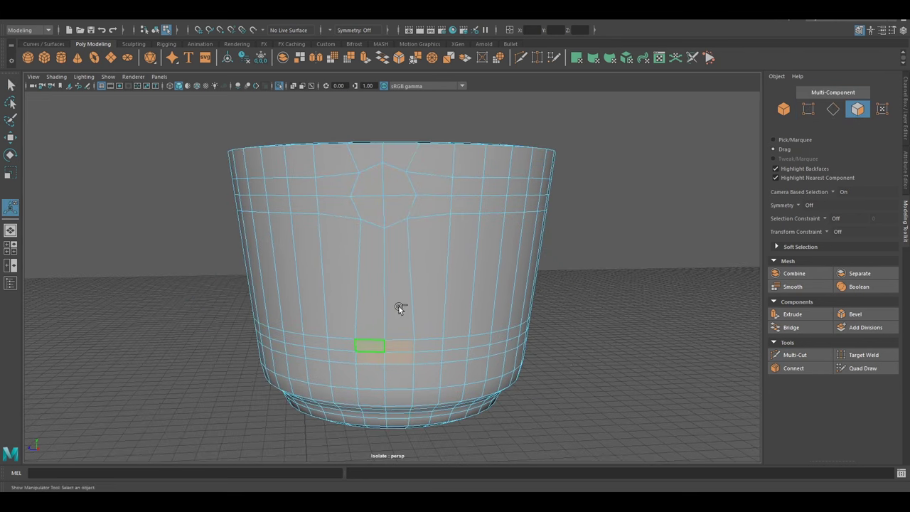
{"action": "left_click_drag", "start_coordinate": [596, 319], "coordinate": [490, 308]}
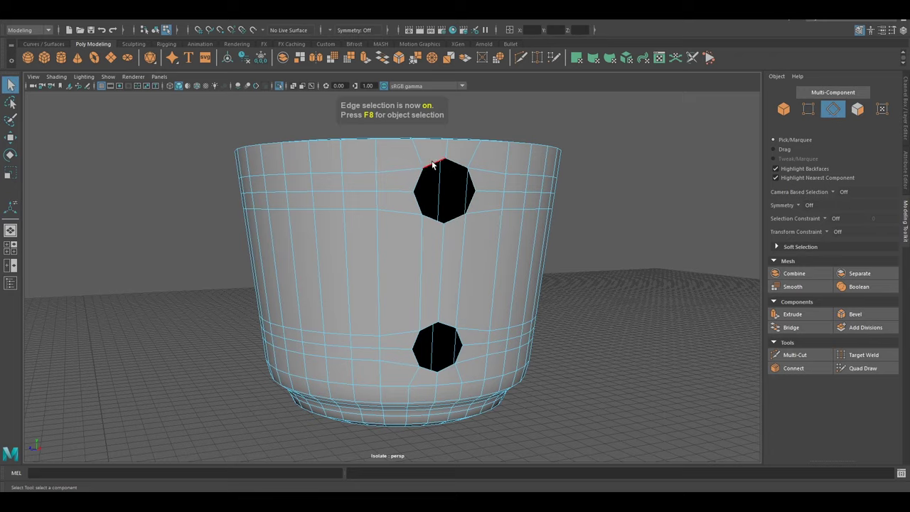
Pull the upper hole's border edges out from the cup to start the handle
{"action": "double_click", "coordinate": [432, 165]}
{"action": "key", "text": "w"}
{"action": "left_click_drag", "start_coordinate": [433, 165], "coordinate": [342, 177], "text": "alt"}
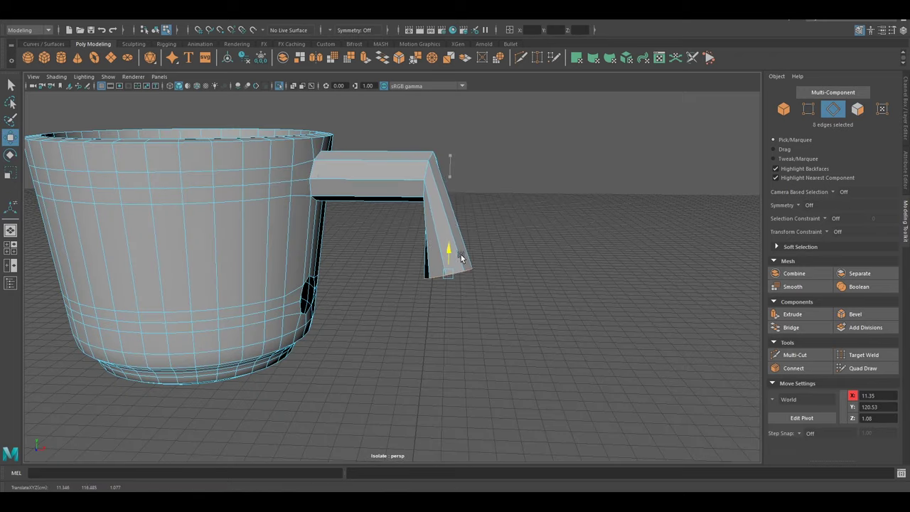
{"action": "mouse_move", "coordinate": [464, 286]}
{"action": "left_mouse_down"}
{"action": "mouse_move", "coordinate": [370, 299]}
{"action": "mouse_move", "coordinate": [298, 284]}
{"action": "left_mouse_up"}
{"action": "left_click", "coordinate": [245, 22]}
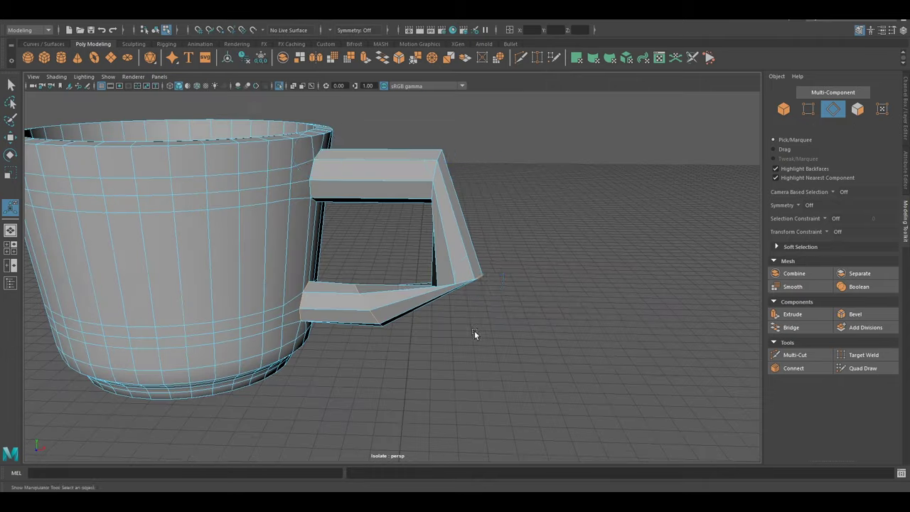
{"action": "key", "text": "w"}
{"action": "left_click_drag", "start_coordinate": [427, 284], "coordinate": [476, 302], "text": "alt"}
{"action": "scroll", "coordinate": [365, 245], "scroll_direction": "up", "scroll_amount": 3}
Adjust the handle edges in the front orthographic view to complete the curved handle
{"action": "key", "text": "q"}
{"action": "key", "text": "ctrl+z"}
{"action": "mouse_move", "coordinate": [375, 236]}
{"action": "left_mouse_down", "text": "alt"}
{"action": "mouse_move", "coordinate": [333, 253]}
{"action": "mouse_move", "coordinate": [353, 317]}
{"action": "mouse_move", "coordinate": [433, 279]}
{"action": "left_mouse_up", "text": "alt"}
{"action": "key", "text": "q"}
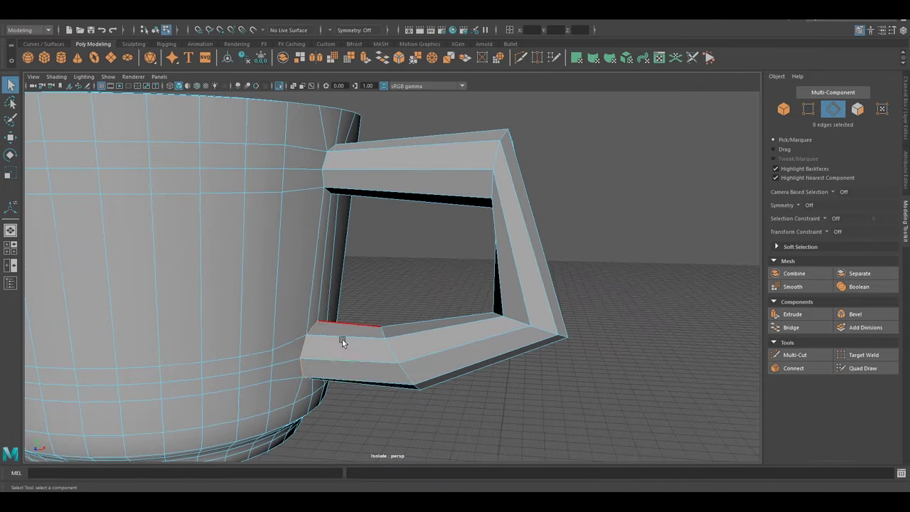
{"action": "key", "text": "ctrl+z"}
{"action": "key", "text": "w"}
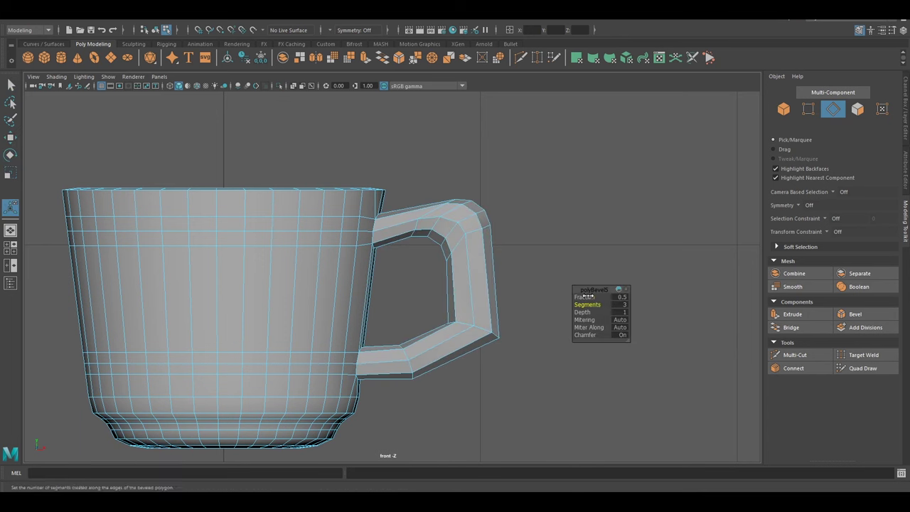
{"action": "left_click_drag", "start_coordinate": [549, 250], "coordinate": [472, 228], "text": "alt"}
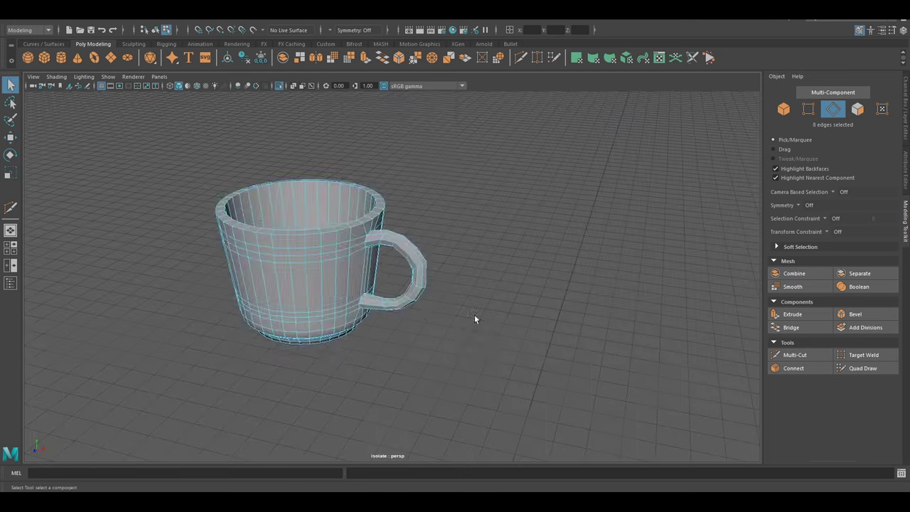
{"action": "key", "text": "F8"}
{"action": "left_click_drag", "start_coordinate": [475, 317], "coordinate": [447, 288], "text": "alt"}
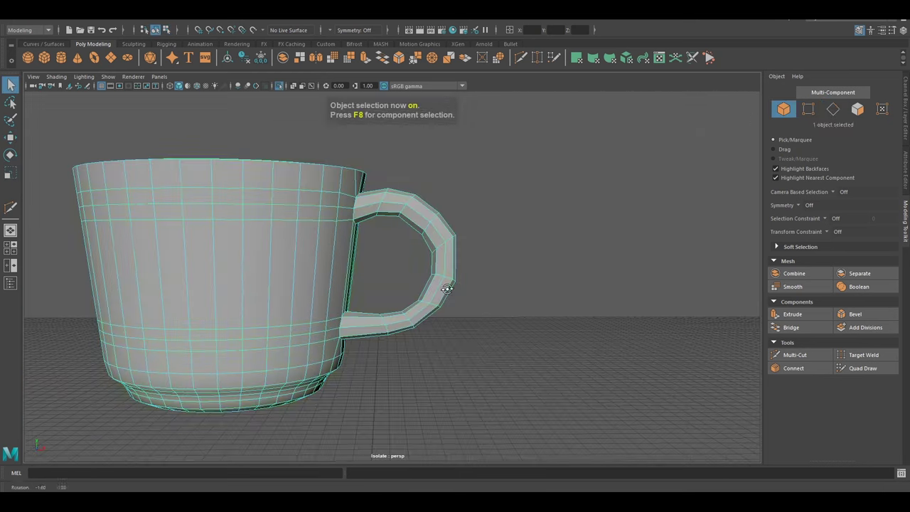
Select the faces at both handle ends and scale them taller
{"action": "double_click", "coordinate": [368, 212]}
{"action": "key", "text": "f"}
{"action": "double_click", "coordinate": [420, 366], "text": "shift"}
{"action": "scroll", "coordinate": [441, 240], "scroll_direction": "down", "scroll_amount": 3}
{"action": "key", "text": "r"}
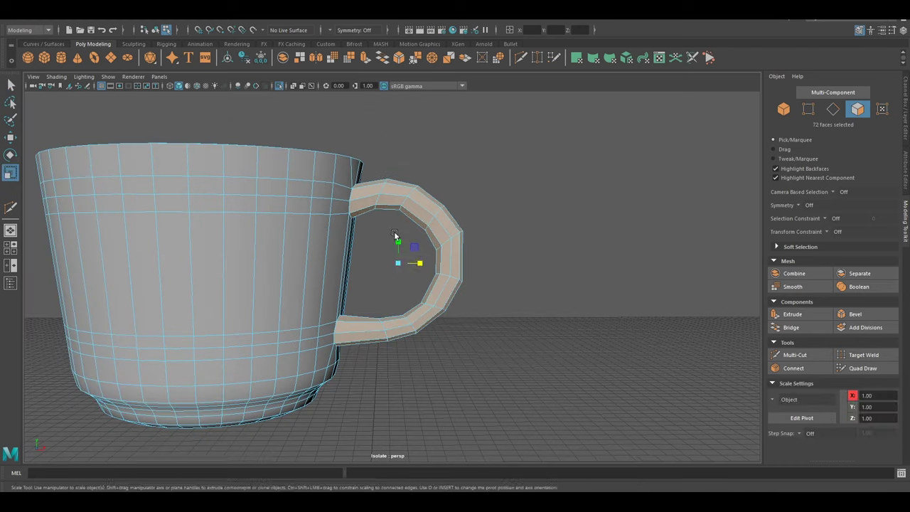
{"action": "key", "text": "r"}
{"action": "left_click_drag", "start_coordinate": [399, 246], "coordinate": [506, 287]}
Bevel the cup's rim edge loop
{"action": "right_click_drag", "start_coordinate": [506, 287], "coordinate": [428, 298], "text": "shift"}
{"action": "scroll", "coordinate": [429, 299], "scroll_direction": "up", "scroll_amount": 3}
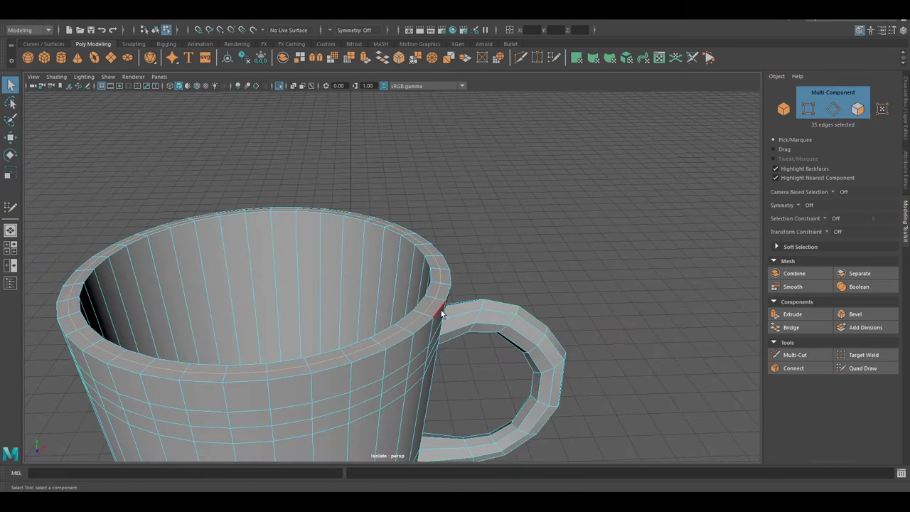
{"action": "key", "text": "ctrl+b"}
{"action": "mouse_move", "coordinate": [441, 313]}
{"action": "left_mouse_down", "text": "alt"}
{"action": "mouse_move", "coordinate": [417, 234]}
{"action": "mouse_move", "coordinate": [443, 225]}
{"action": "left_mouse_up", "text": "alt"}
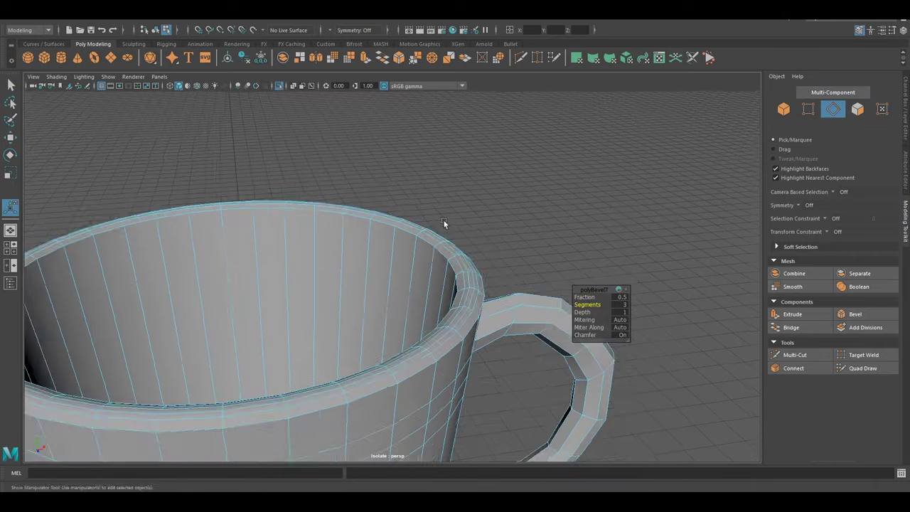
{"action": "right_click_drag", "start_coordinate": [444, 224], "coordinate": [598, 304], "text": "alt"}
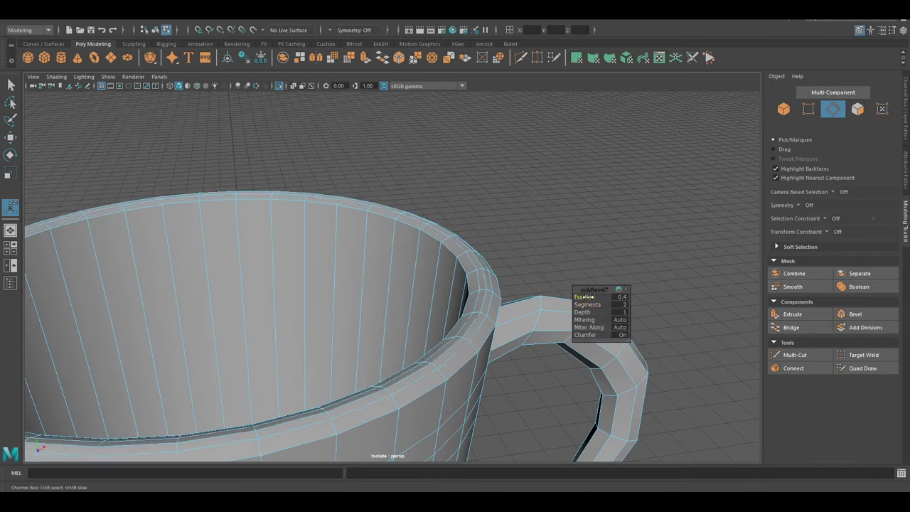
Select the whole cup and switch to edge selection around the handle
{"action": "key", "text": "F8"}
{"action": "scroll", "coordinate": [519, 252], "scroll_direction": "down", "scroll_amount": 5}
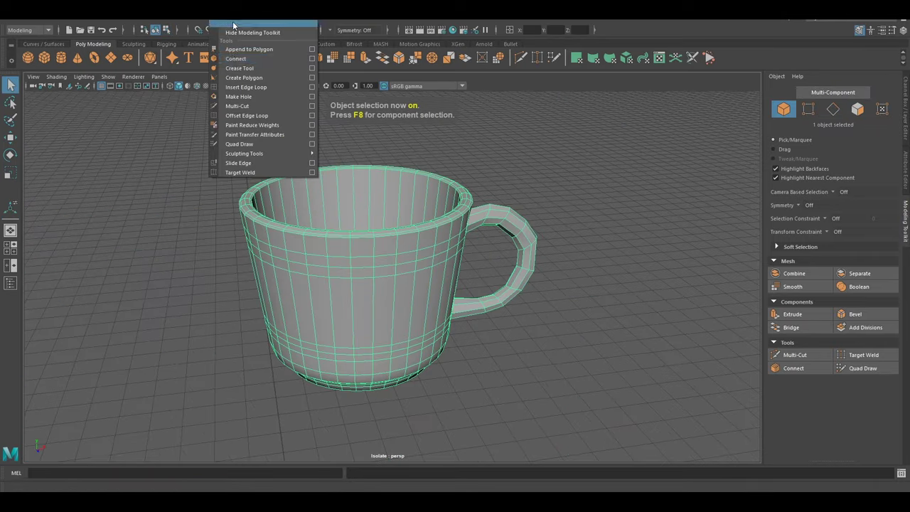
{"action": "scroll", "coordinate": [438, 270], "scroll_direction": "up", "scroll_amount": 3}
{"action": "left_click", "coordinate": [439, 270]}
{"action": "key", "text": "F10"}
{"action": "left_click_drag", "start_coordinate": [438, 270], "coordinate": [396, 249], "text": "alt"}
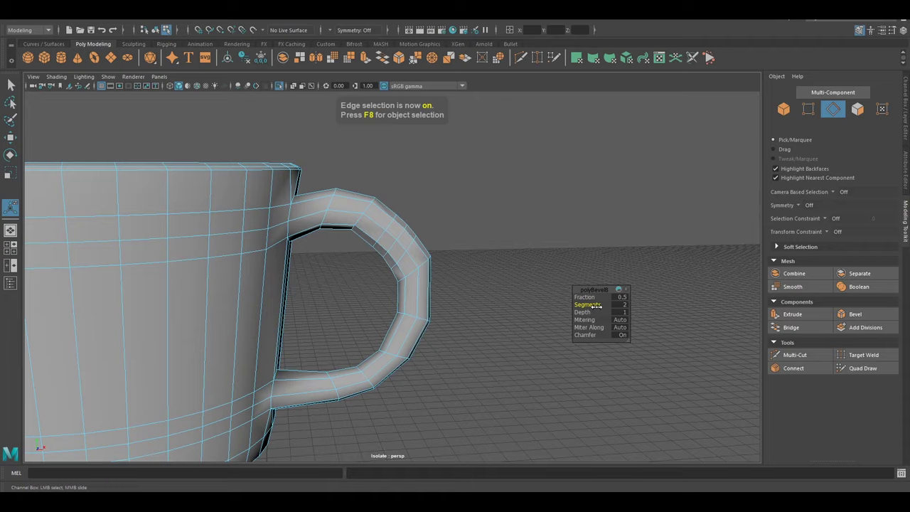
Move the handle edges to reshape it into a rounder loop
{"action": "key", "text": "w"}
{"action": "left_click_drag", "start_coordinate": [597, 304], "coordinate": [376, 264], "text": "alt"}
{"action": "scroll", "coordinate": [427, 254], "scroll_direction": "up", "scroll_amount": 3}
{"action": "mouse_move", "coordinate": [587, 304]}
{"action": "left_mouse_down", "text": "alt"}
{"action": "mouse_move", "coordinate": [447, 249]}
{"action": "mouse_move", "coordinate": [431, 280]}
{"action": "left_mouse_up", "text": "alt"}
{"action": "key", "text": "w"}
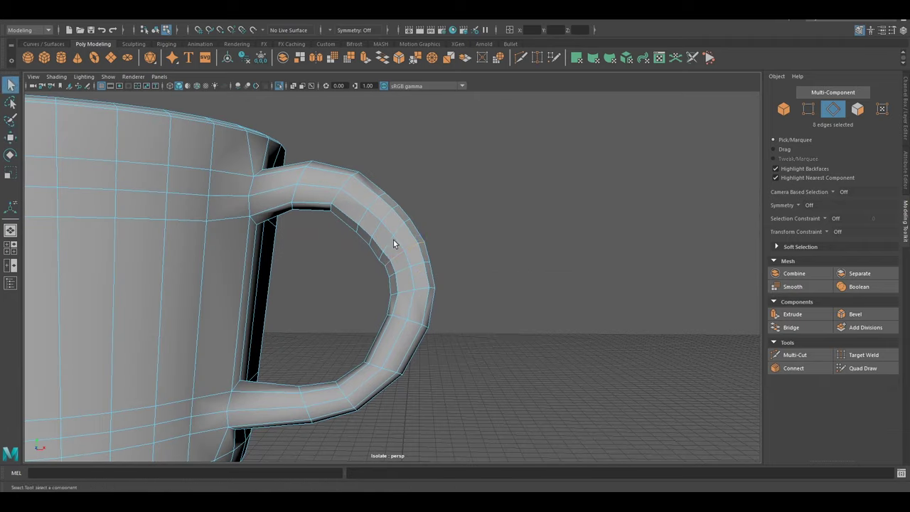
{"action": "left_click_drag", "start_coordinate": [393, 240], "coordinate": [444, 259], "text": "alt+shift"}
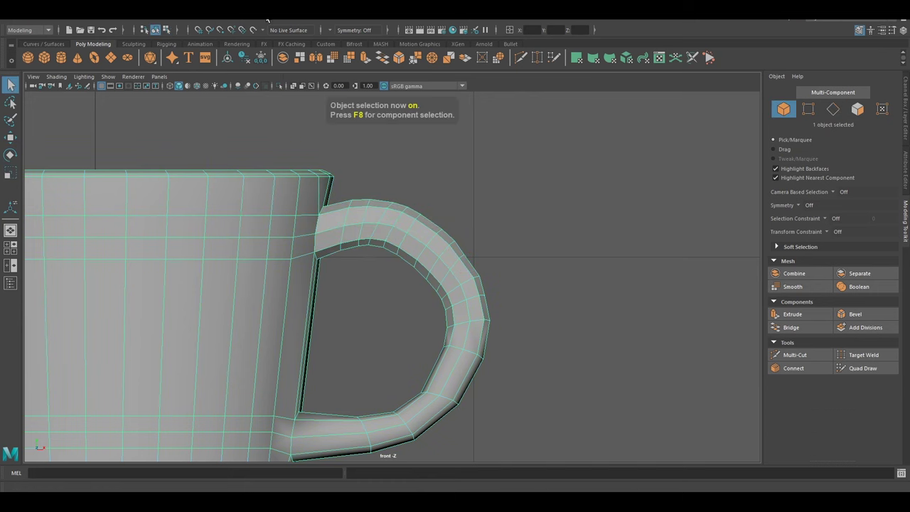
{"action": "right_click_drag", "start_coordinate": [463, 214], "coordinate": [450, 257]}
{"action": "key", "text": "q"}
{"action": "right_click_drag", "start_coordinate": [495, 280], "coordinate": [416, 244], "text": "shift"}
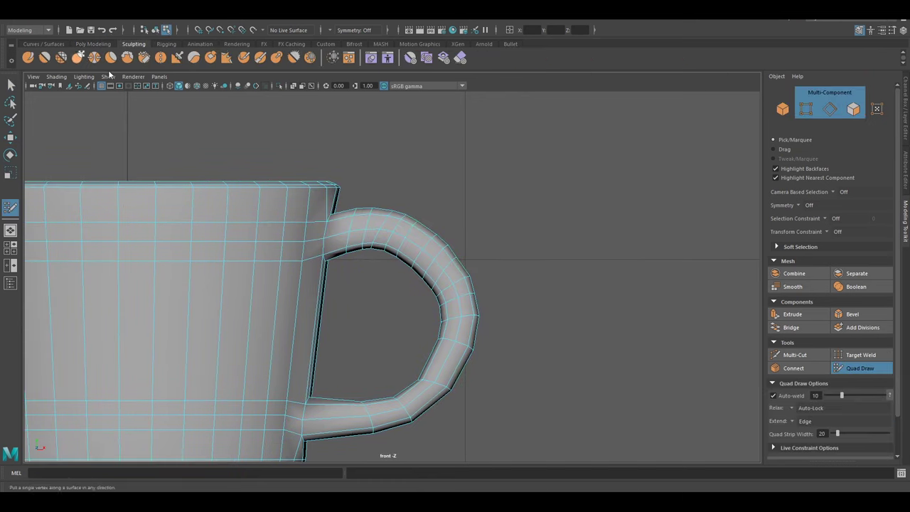
Relax the handle surface and apply a Mesh Display > Normals adjustment to the mug
{"action": "left_click", "coordinate": [62, 59]}
{"action": "middle_click_drag", "start_coordinate": [421, 249], "coordinate": [428, 200], "text": "alt"}
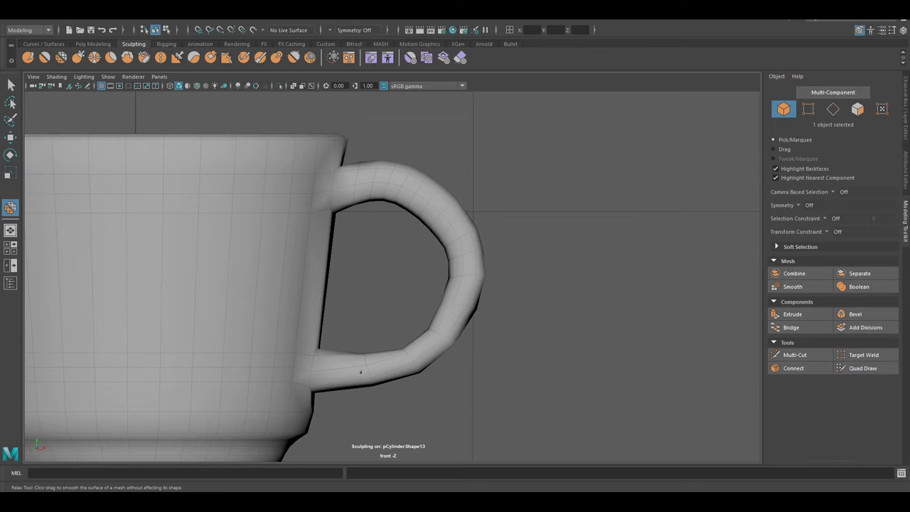
{"action": "key", "text": "q"}
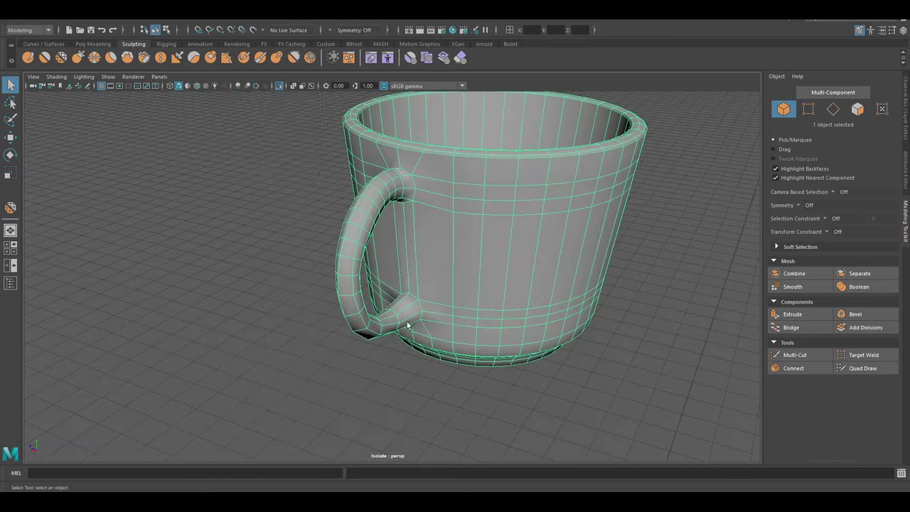
{"action": "left_click", "coordinate": [274, 28]}
{"action": "left_click", "coordinate": [278, 69]}
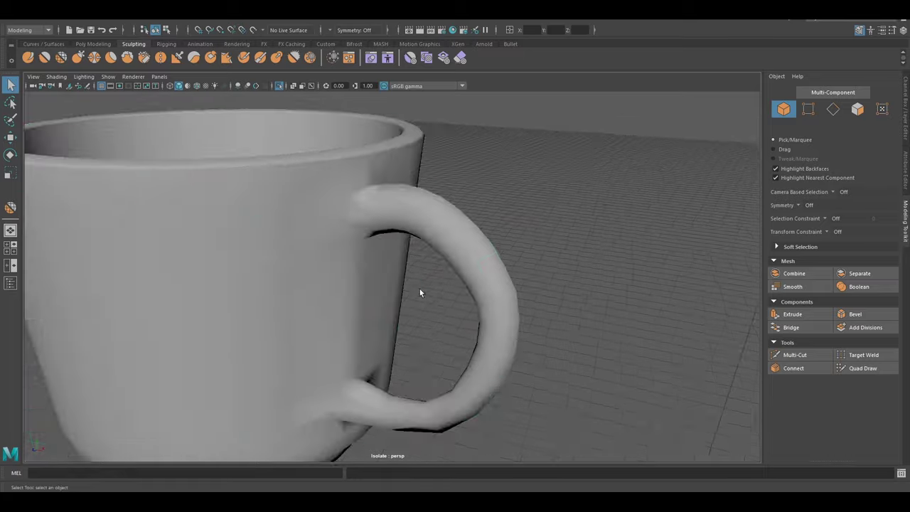
Exit isolate view with Ctrl+1 to show the whole scene again
{"action": "key", "text": "F10"}
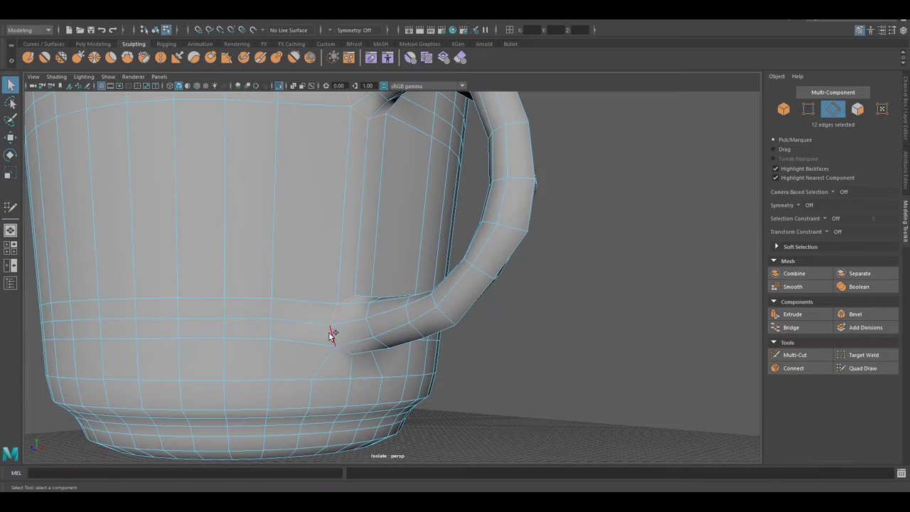
{"action": "key", "text": "F8"}
{"action": "scroll", "coordinate": [219, 346], "scroll_direction": "down", "scroll_amount": 5}
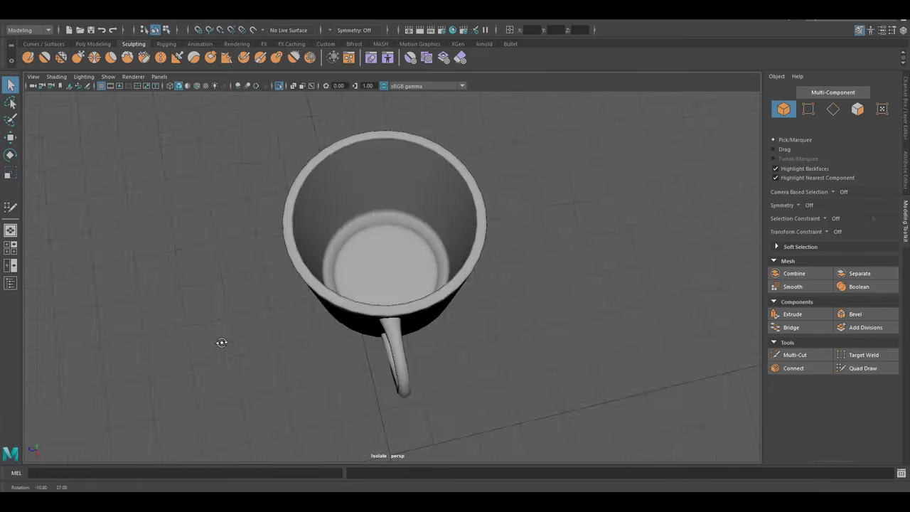
{"action": "left_click_drag", "start_coordinate": [220, 345], "coordinate": [396, 285], "text": "alt"}
{"action": "key", "text": "ctrl+1"}
Move and scale the mug down onto the saucer beside the bowl and plate
{"action": "left_click", "coordinate": [388, 273]}
{"action": "key", "text": "w"}
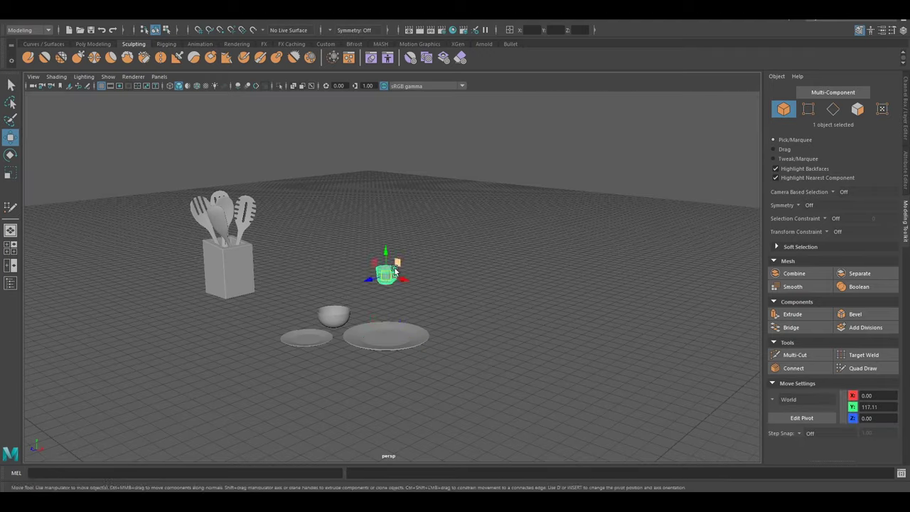
{"action": "scroll", "coordinate": [362, 313], "scroll_direction": "up", "scroll_amount": 5}
{"action": "scroll", "coordinate": [362, 313], "scroll_direction": "down", "scroll_amount": 5}
{"action": "left_click_drag", "start_coordinate": [362, 313], "coordinate": [323, 225], "text": "alt"}
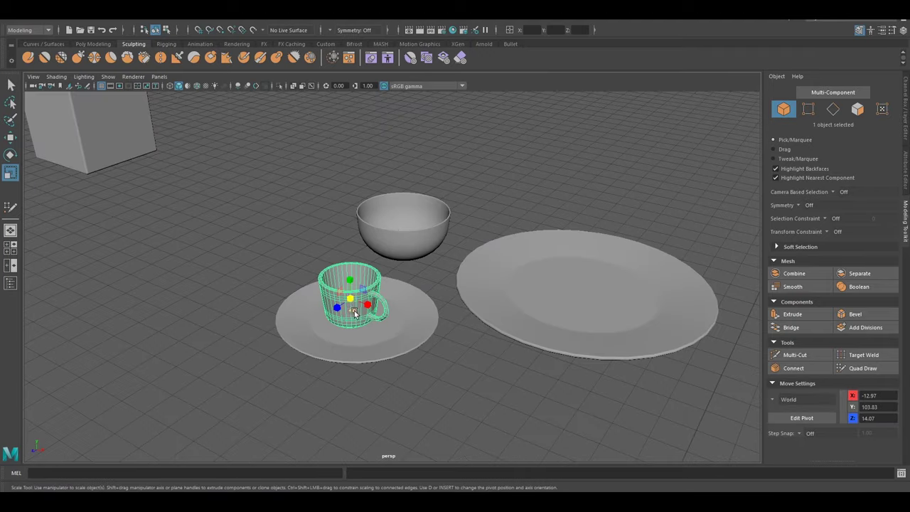
{"action": "key", "text": "q"}
{"action": "left_click_drag", "start_coordinate": [341, 277], "coordinate": [377, 250], "text": "alt"}
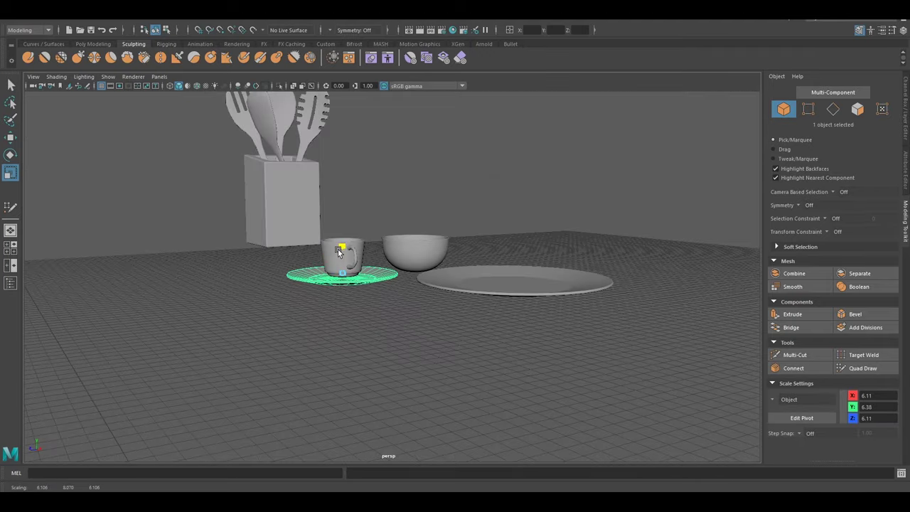
{"action": "scroll", "coordinate": [339, 252], "scroll_direction": "up", "scroll_amount": 2}
{"action": "key", "text": "q"}
{"action": "mouse_move", "coordinate": [412, 341]}
{"action": "left_mouse_down", "text": "alt"}
{"action": "mouse_move", "coordinate": [366, 305]}
{"action": "mouse_move", "coordinate": [375, 149]}
{"action": "left_mouse_up", "text": "alt"}
Duplicate the mug into a stack of mugs by the utensil holder
{"action": "left_click", "coordinate": [356, 301]}
{"action": "key", "text": "w"}
{"action": "key", "text": "f"}
{"action": "key", "text": "ctrl+d"}
{"action": "key", "text": "shift+d"}
{"action": "key", "text": "shift+d"}
{"action": "key", "text": "shift+d"}
{"action": "scroll", "coordinate": [375, 148], "scroll_direction": "down", "scroll_amount": 4}
{"action": "key", "text": "q"}
{"action": "left_click_drag", "start_coordinate": [439, 291], "coordinate": [373, 324], "text": "alt"}
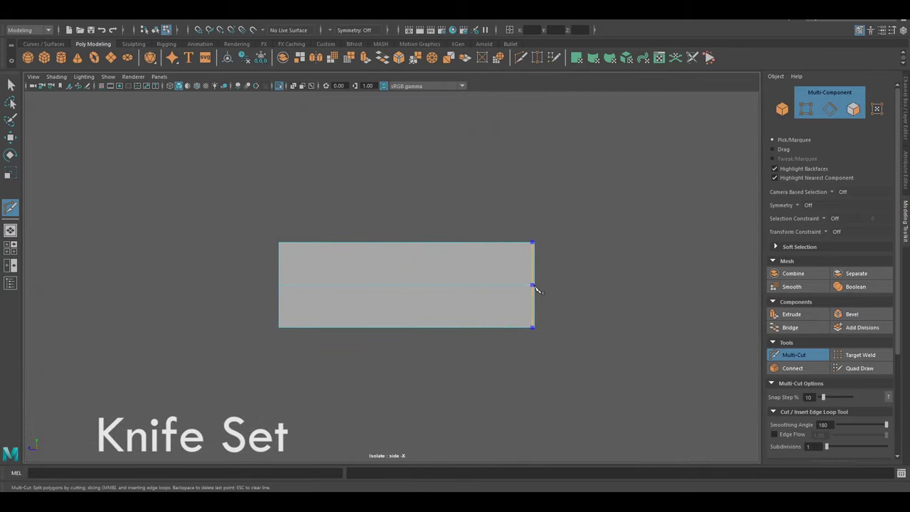
Target Weld the plane's right corners into a slanted, pointed blade tip
{"action": "left_click", "coordinate": [860, 355]}
{"action": "left_click_drag", "start_coordinate": [579, 250], "coordinate": [579, 292]}
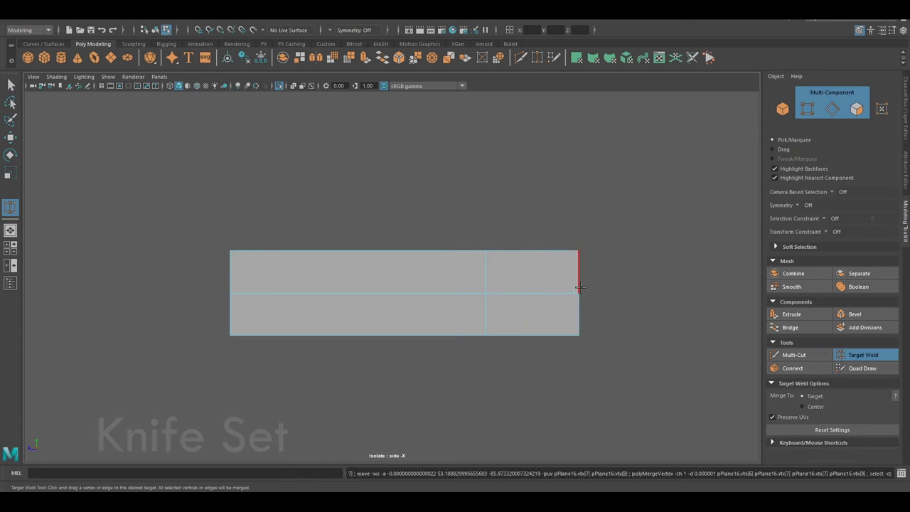
{"action": "left_click_drag", "start_coordinate": [579, 334], "coordinate": [579, 292]}
{"action": "scroll", "coordinate": [579, 292], "scroll_direction": "up", "scroll_amount": 1}
{"action": "key", "text": "q"}
{"action": "left_click_drag", "start_coordinate": [626, 258], "coordinate": [626, 242]}
{"action": "scroll", "coordinate": [503, 340], "scroll_direction": "up", "scroll_amount": 1}
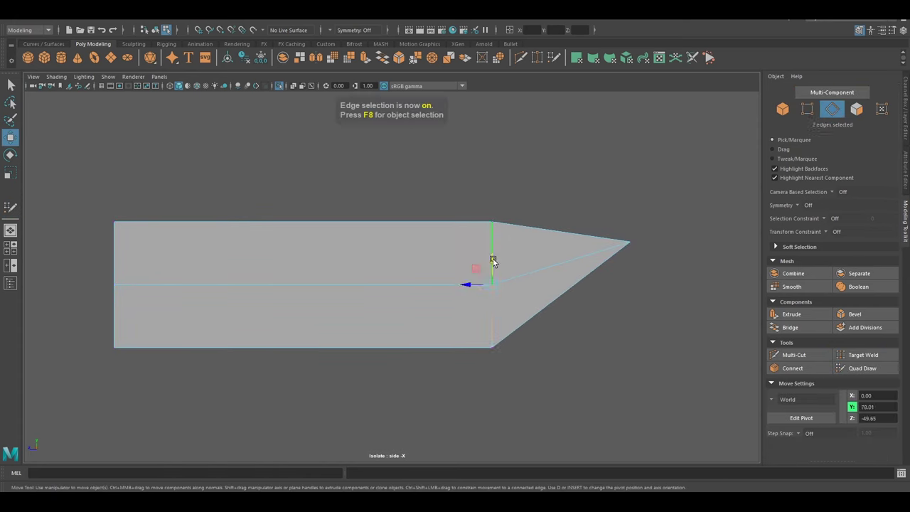
Insert a vertical edge loop across the blade
{"action": "key", "text": "F8"}
{"action": "left_click", "coordinate": [487, 310]}
{"action": "middle_click_drag", "start_coordinate": [508, 301], "coordinate": [435, 330], "text": "alt"}
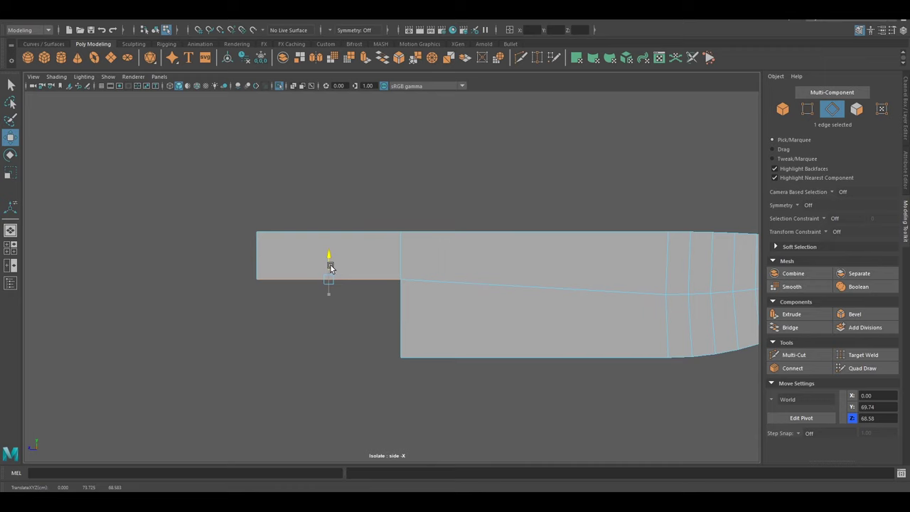
{"action": "key", "text": "q"}
{"action": "scroll", "coordinate": [402, 295], "scroll_direction": "up", "scroll_amount": 2}
{"action": "left_click", "coordinate": [357, 296], "text": "ctrl"}
{"action": "middle_click_drag", "start_coordinate": [358, 240], "coordinate": [403, 242], "text": "alt"}
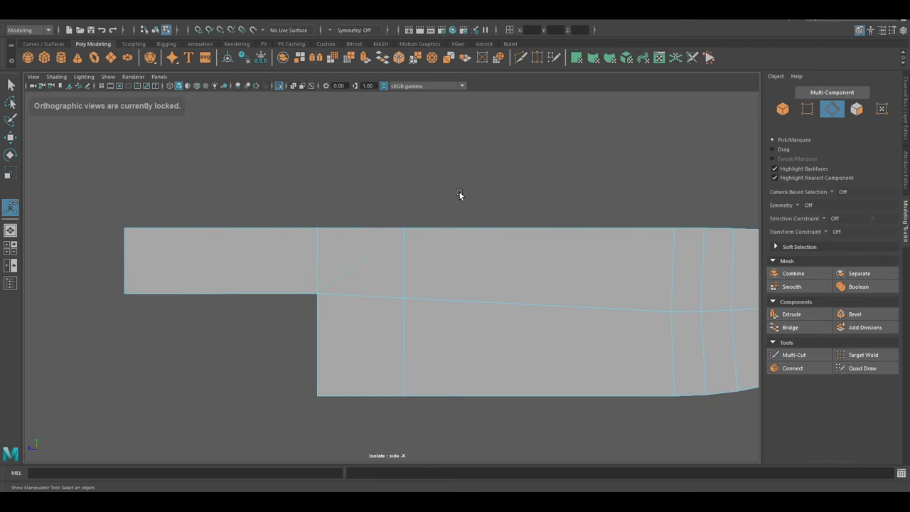
Cut new edges and bevel the heel corner with Fraction 0.2 and 3 segments
{"action": "scroll", "coordinate": [429, 282], "scroll_direction": "up", "scroll_amount": 1}
{"action": "left_click", "coordinate": [794, 355]}
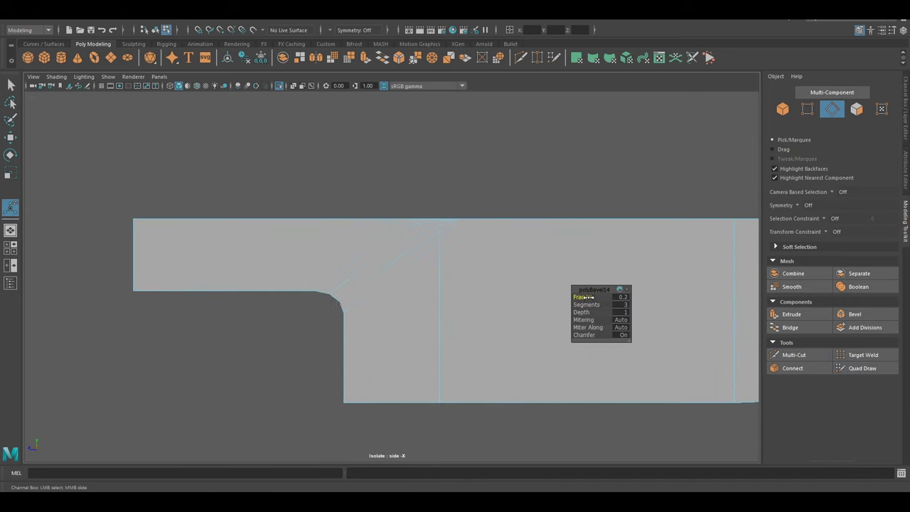
{"action": "scroll", "coordinate": [426, 263], "scroll_direction": "up", "scroll_amount": 3}
{"action": "key", "text": "q"}
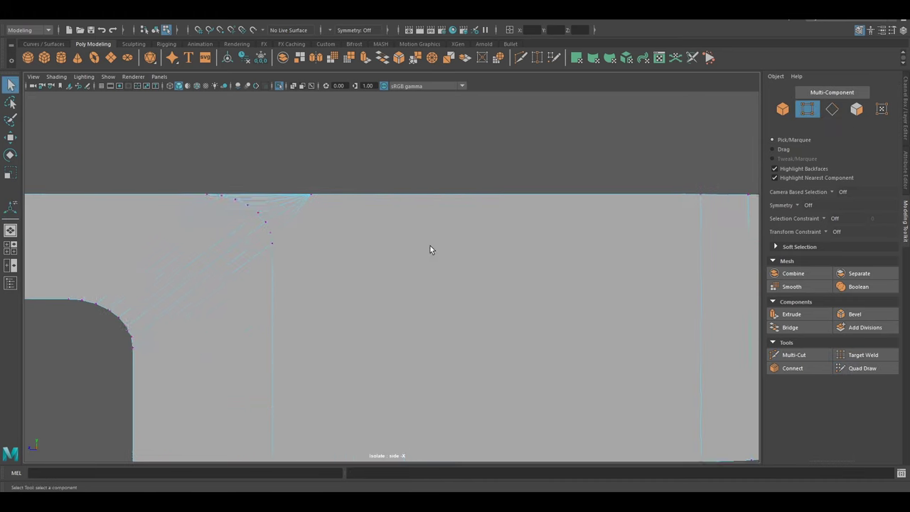
{"action": "left_click", "coordinate": [445, 390]}
{"action": "key", "text": "f"}
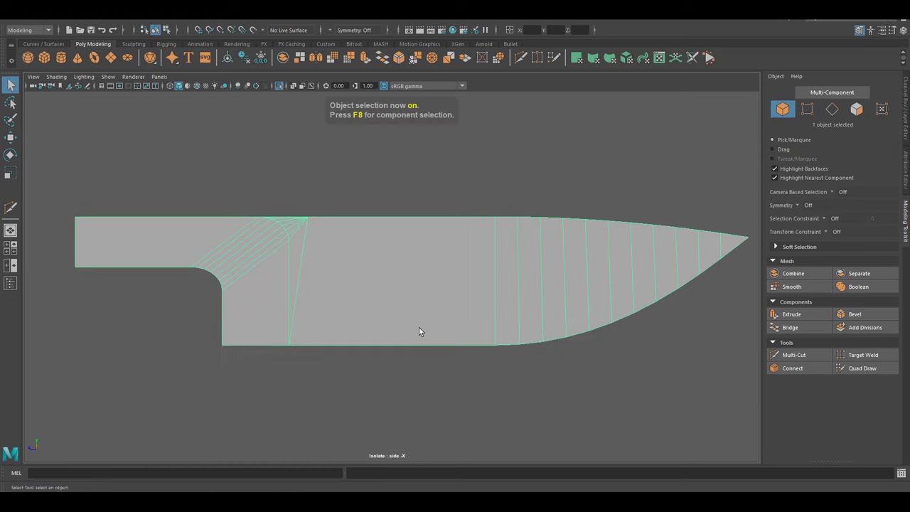
Select two edge loops along the blade and Target Weld its edge vertices into a sharp edge
{"action": "left_click_drag", "start_coordinate": [449, 275], "coordinate": [430, 233], "text": "alt"}
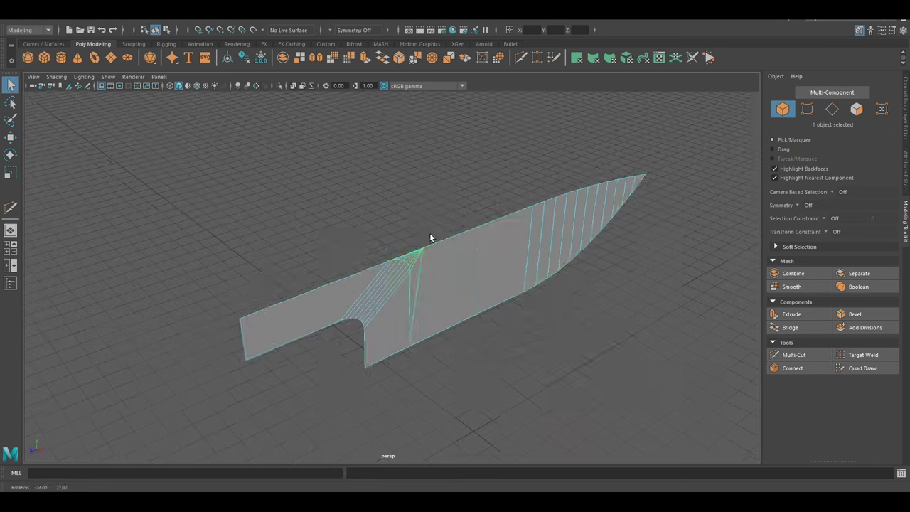
{"action": "key", "text": "F11"}
{"action": "mouse_move", "coordinate": [503, 259]}
{"action": "left_mouse_down", "text": "alt"}
{"action": "mouse_move", "coordinate": [602, 190]}
{"action": "mouse_move", "coordinate": [600, 227]}
{"action": "mouse_move", "coordinate": [438, 221]}
{"action": "mouse_move", "coordinate": [508, 190]}
{"action": "left_mouse_up", "text": "alt"}
{"action": "right_click_drag", "start_coordinate": [398, 170], "coordinate": [334, 106]}
{"action": "mouse_move", "coordinate": [334, 107]}
{"action": "left_mouse_down", "text": "alt"}
{"action": "mouse_move", "coordinate": [384, 256]}
{"action": "mouse_move", "coordinate": [435, 278]}
{"action": "mouse_move", "coordinate": [519, 284]}
{"action": "left_mouse_up", "text": "alt"}
{"action": "key", "text": "F10"}
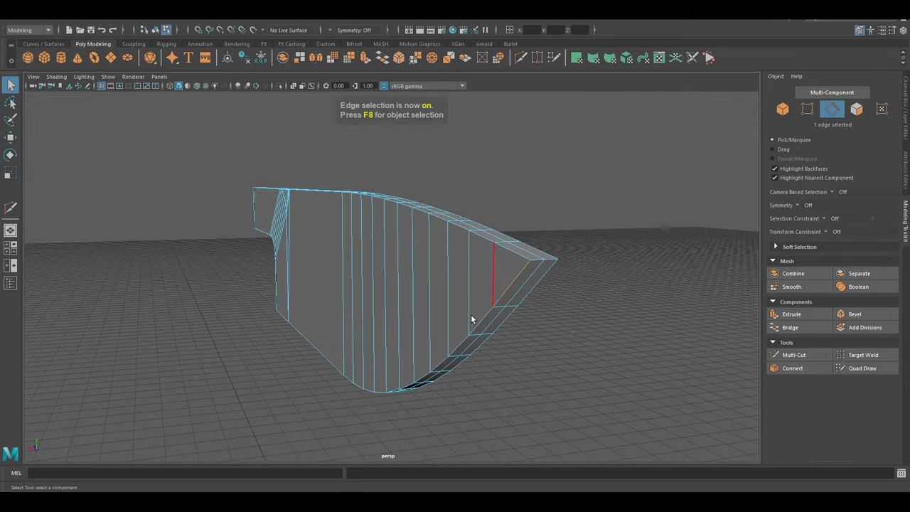
{"action": "mouse_move", "coordinate": [471, 319]}
{"action": "left_mouse_down", "text": "alt"}
{"action": "mouse_move", "coordinate": [301, 280]}
{"action": "mouse_move", "coordinate": [275, 334]}
{"action": "mouse_move", "coordinate": [346, 255]}
{"action": "mouse_move", "coordinate": [388, 241]}
{"action": "mouse_move", "coordinate": [458, 325]}
{"action": "mouse_move", "coordinate": [482, 320]}
{"action": "left_mouse_up", "text": "alt"}
{"action": "double_click", "coordinate": [275, 334]}
{"action": "double_click", "coordinate": [436, 294], "text": "shift"}
{"action": "right_click_drag", "start_coordinate": [437, 294], "coordinate": [448, 285], "text": "shift"}
{"action": "mouse_move", "coordinate": [448, 285]}
{"action": "left_mouse_down", "text": "alt"}
{"action": "mouse_move", "coordinate": [473, 204]}
{"action": "mouse_move", "coordinate": [377, 268]}
{"action": "mouse_move", "coordinate": [503, 233]}
{"action": "mouse_move", "coordinate": [315, 204]}
{"action": "mouse_move", "coordinate": [633, 183]}
{"action": "mouse_move", "coordinate": [413, 291]}
{"action": "mouse_move", "coordinate": [484, 260]}
{"action": "left_mouse_up", "text": "alt"}
{"action": "key", "text": "q"}
Adjust the blade's vertices edge-on, then deselect the knife
{"action": "mouse_move", "coordinate": [530, 284]}
{"action": "left_mouse_down", "text": "alt"}
{"action": "mouse_move", "coordinate": [480, 301]}
{"action": "mouse_move", "coordinate": [541, 273]}
{"action": "mouse_move", "coordinate": [330, 350]}
{"action": "left_mouse_up", "text": "alt"}
{"action": "mouse_move", "coordinate": [435, 329]}
{"action": "left_mouse_down", "text": "alt"}
{"action": "mouse_move", "coordinate": [569, 280]}
{"action": "mouse_move", "coordinate": [484, 270]}
{"action": "mouse_move", "coordinate": [565, 203]}
{"action": "mouse_move", "coordinate": [392, 247]}
{"action": "mouse_move", "coordinate": [315, 315]}
{"action": "mouse_move", "coordinate": [401, 396]}
{"action": "mouse_move", "coordinate": [407, 361]}
{"action": "left_mouse_up", "text": "alt"}
{"action": "key", "text": "F9"}
{"action": "mouse_move", "coordinate": [471, 348]}
{"action": "left_mouse_down", "text": "alt"}
{"action": "mouse_move", "coordinate": [382, 277]}
{"action": "mouse_move", "coordinate": [462, 304]}
{"action": "mouse_move", "coordinate": [609, 256]}
{"action": "mouse_move", "coordinate": [445, 366]}
{"action": "mouse_move", "coordinate": [500, 315]}
{"action": "mouse_move", "coordinate": [372, 351]}
{"action": "mouse_move", "coordinate": [412, 292]}
{"action": "left_mouse_up", "text": "alt"}
{"action": "key", "text": "F8"}
{"action": "key", "text": "r"}
{"action": "key", "text": "q"}
{"action": "left_click", "coordinate": [495, 281]}
Move the new cylinder onto the blade's tang
{"action": "mouse_move", "coordinate": [495, 281]}
{"action": "left_mouse_down", "text": "alt"}
{"action": "mouse_move", "coordinate": [386, 300]}
{"action": "mouse_move", "coordinate": [458, 329]}
{"action": "mouse_move", "coordinate": [459, 318]}
{"action": "left_mouse_up", "text": "alt"}
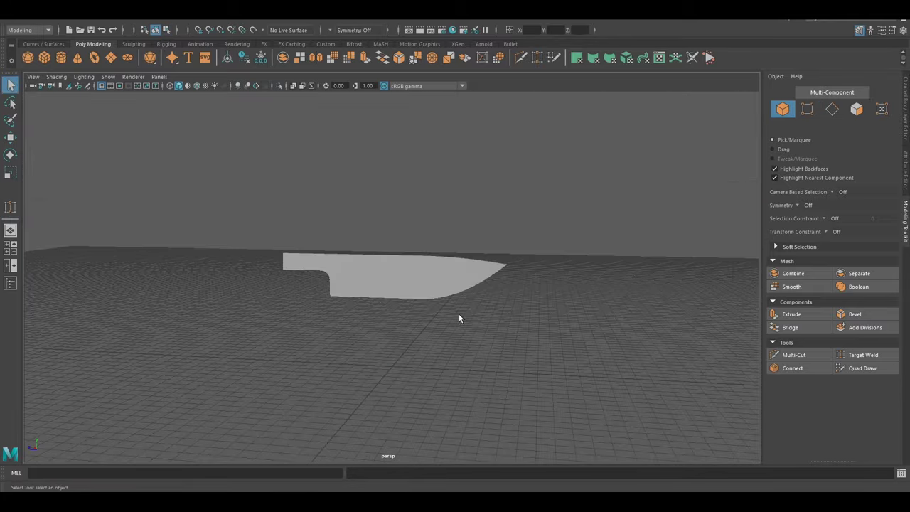
{"action": "key", "text": "w"}
{"action": "mouse_move", "coordinate": [328, 309]}
{"action": "left_mouse_down", "text": "alt"}
{"action": "mouse_move", "coordinate": [417, 291]}
{"action": "mouse_move", "coordinate": [425, 301]}
{"action": "mouse_move", "coordinate": [340, 280]}
{"action": "left_mouse_up", "text": "alt"}
{"action": "key", "text": "f"}
{"action": "scroll", "coordinate": [338, 302], "scroll_direction": "down", "scroll_amount": 2}
{"action": "scroll", "coordinate": [339, 302], "scroll_direction": "up", "scroll_amount": 2}
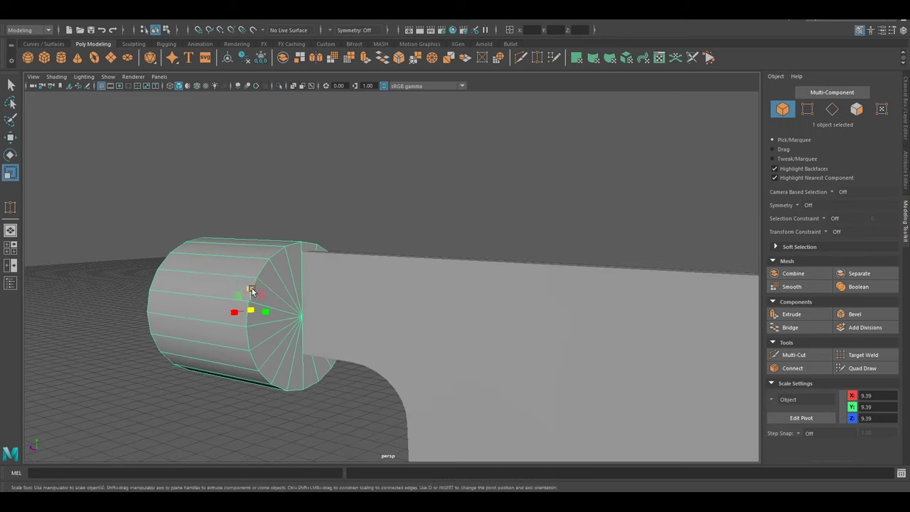
Stretch the cylinder along the tang by moving its far-end vertices
{"action": "scroll", "coordinate": [338, 302], "scroll_direction": "up", "scroll_amount": 2}
{"action": "scroll", "coordinate": [338, 302], "scroll_direction": "down", "scroll_amount": 2}
{"action": "key", "text": "F9"}
{"action": "mouse_move", "coordinate": [273, 291]}
{"action": "left_mouse_down", "text": "alt"}
{"action": "mouse_move", "coordinate": [279, 207]}
{"action": "mouse_move", "coordinate": [349, 335]}
{"action": "left_mouse_up", "text": "alt"}
{"action": "left_click_drag", "start_coordinate": [310, 279], "coordinate": [158, 279]}
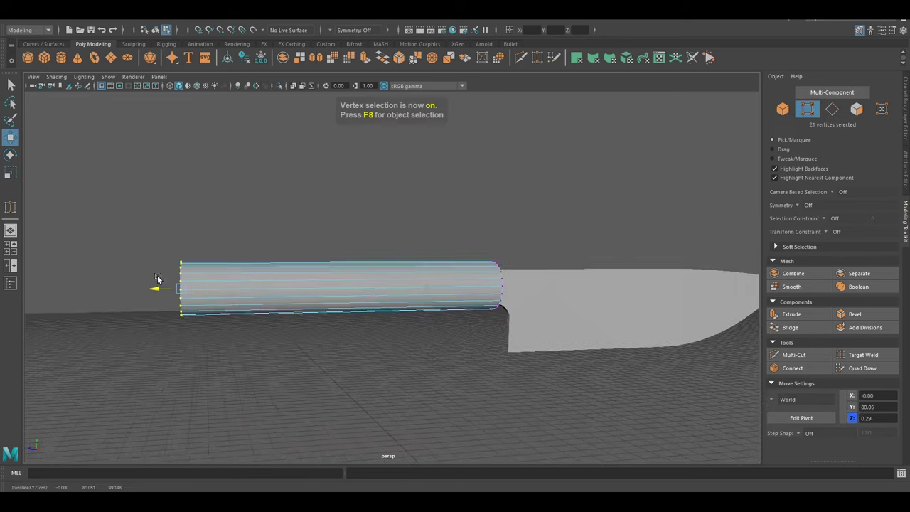
{"action": "mouse_move", "coordinate": [410, 231]}
{"action": "left_mouse_down", "text": "alt"}
{"action": "mouse_move", "coordinate": [309, 349]}
{"action": "mouse_move", "coordinate": [447, 374]}
{"action": "mouse_move", "coordinate": [202, 271]}
{"action": "mouse_move", "coordinate": [300, 314]}
{"action": "mouse_move", "coordinate": [447, 280]}
{"action": "mouse_move", "coordinate": [433, 299]}
{"action": "mouse_move", "coordinate": [289, 328]}
{"action": "left_mouse_up", "text": "alt"}
Cut loops into the handle and scale a face band to swell its end slightly
{"action": "key", "text": "F8"}
{"action": "key", "text": "r"}
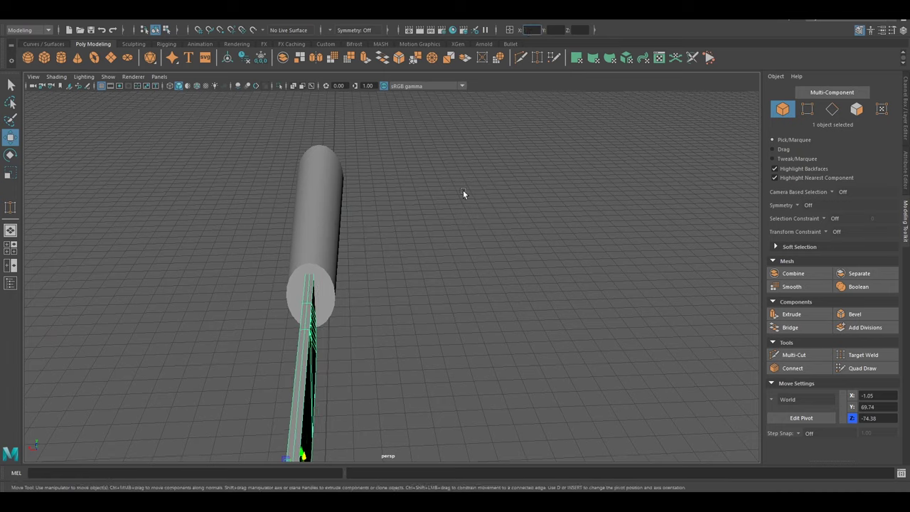
{"action": "mouse_move", "coordinate": [298, 229]}
{"action": "left_mouse_down", "text": "alt"}
{"action": "mouse_move", "coordinate": [271, 234]}
{"action": "mouse_move", "coordinate": [398, 249]}
{"action": "left_mouse_up", "text": "alt"}
{"action": "scroll", "coordinate": [398, 250], "scroll_direction": "up", "scroll_amount": 3}
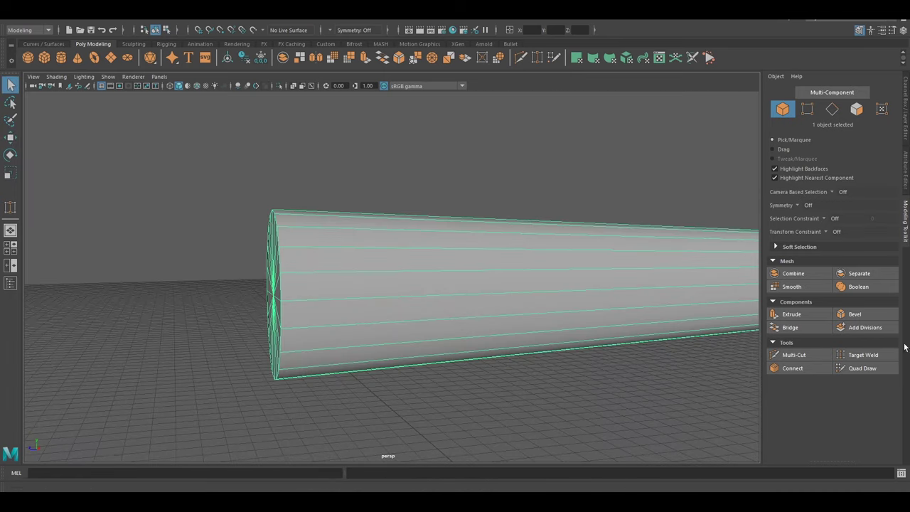
{"action": "left_click", "coordinate": [794, 354]}
{"action": "double_click", "coordinate": [352, 305]}
{"action": "key", "text": "r"}
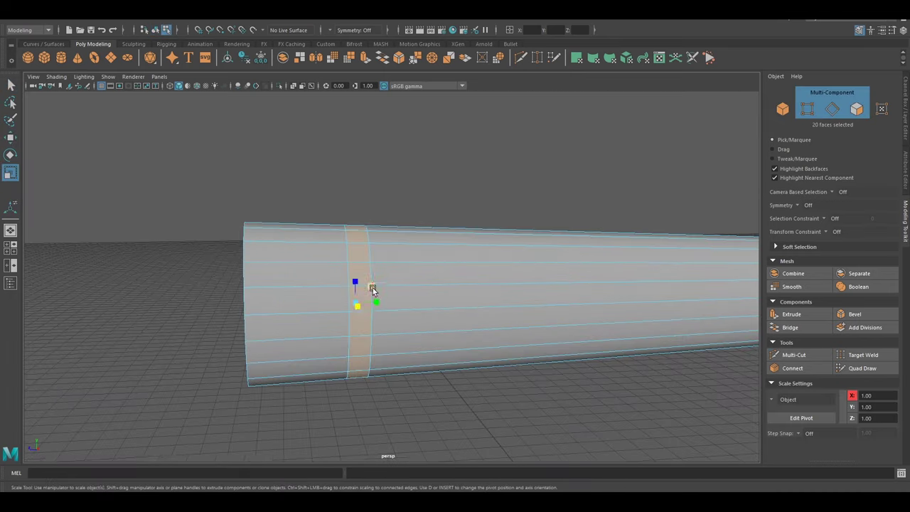
{"action": "left_click_drag", "start_coordinate": [351, 303], "coordinate": [339, 238], "text": "alt"}
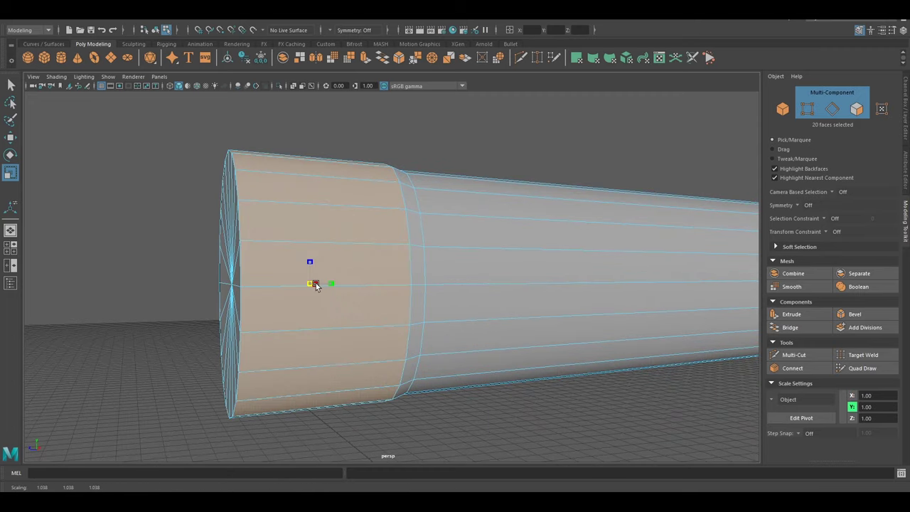
Bevel the handle's end edges with Fraction 0.5
{"action": "key", "text": "q"}
{"action": "key", "text": "F8"}
{"action": "key", "text": "F8"}
{"action": "left_click_drag", "start_coordinate": [361, 249], "coordinate": [510, 364], "text": "alt"}
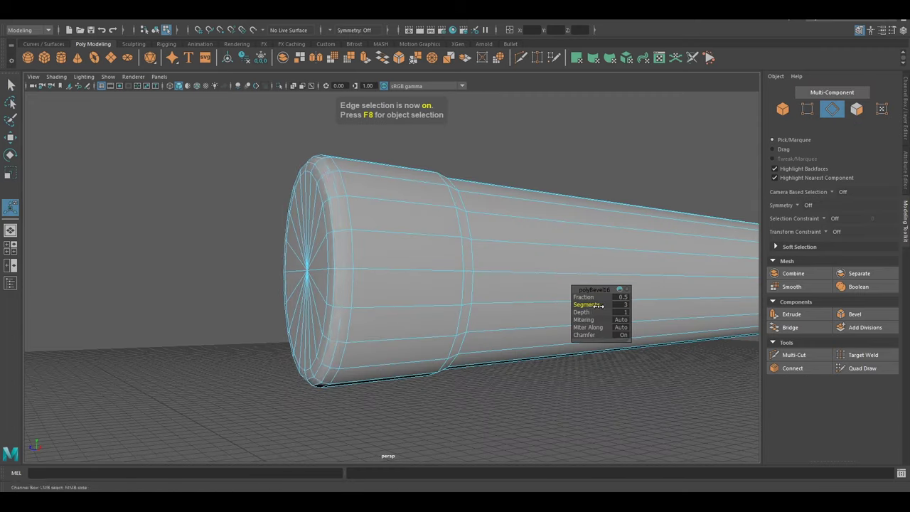
{"action": "left_click", "coordinate": [511, 365]}
{"action": "key", "text": "F8"}
{"action": "key", "text": "F8"}
{"action": "left_click_drag", "start_coordinate": [397, 310], "coordinate": [569, 295], "text": "alt"}
{"action": "key", "text": "ctrl+b"}
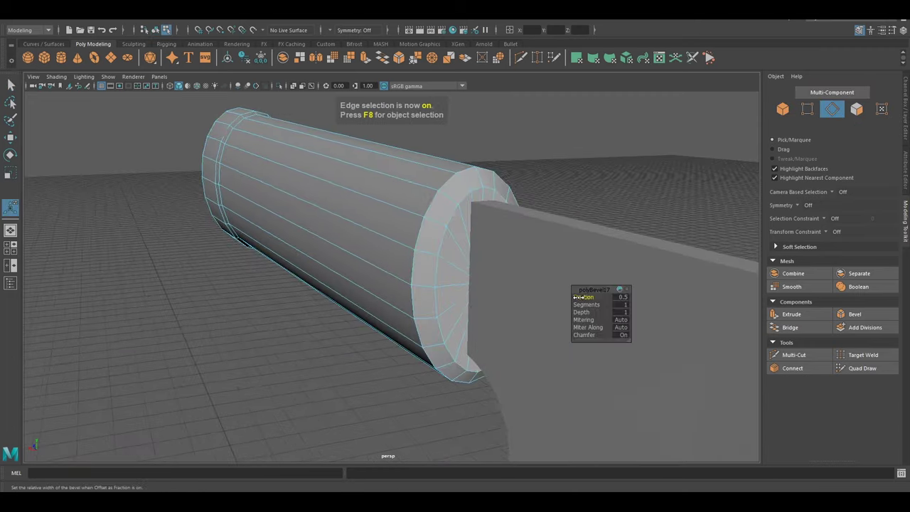
{"action": "key", "text": "F8"}
{"action": "left_click_drag", "start_coordinate": [579, 172], "coordinate": [455, 290], "text": "alt"}
Add a new polygon plane and rotate it upright through the knife
{"action": "right_click_drag", "start_coordinate": [456, 290], "coordinate": [400, 264], "text": "alt"}
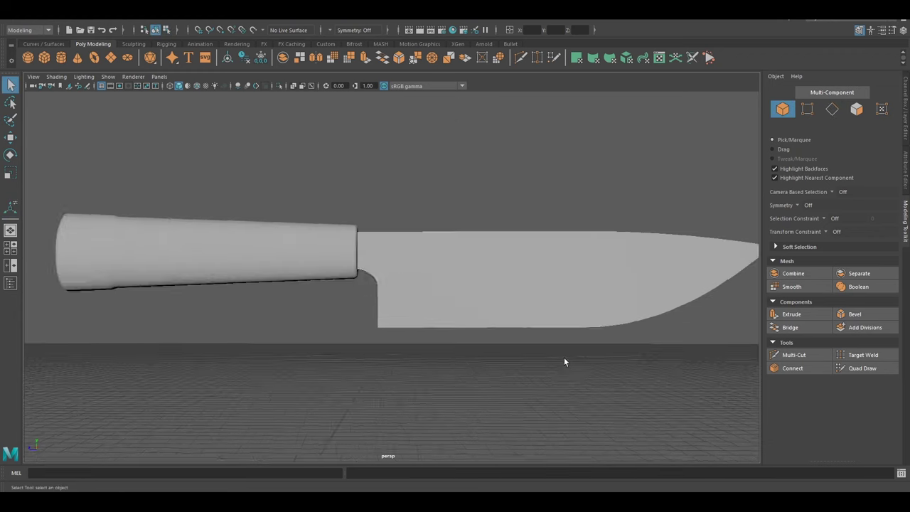
{"action": "mouse_move", "coordinate": [372, 270]}
{"action": "left_mouse_down", "text": "alt"}
{"action": "mouse_move", "coordinate": [318, 310]}
{"action": "mouse_move", "coordinate": [343, 264]}
{"action": "left_mouse_up", "text": "alt"}
{"action": "left_click", "coordinate": [343, 264]}
{"action": "mouse_move", "coordinate": [441, 281]}
{"action": "left_mouse_down", "text": "alt"}
{"action": "mouse_move", "coordinate": [360, 242]}
{"action": "mouse_move", "coordinate": [375, 243]}
{"action": "left_mouse_up", "text": "alt"}
{"action": "left_click", "coordinate": [375, 242]}
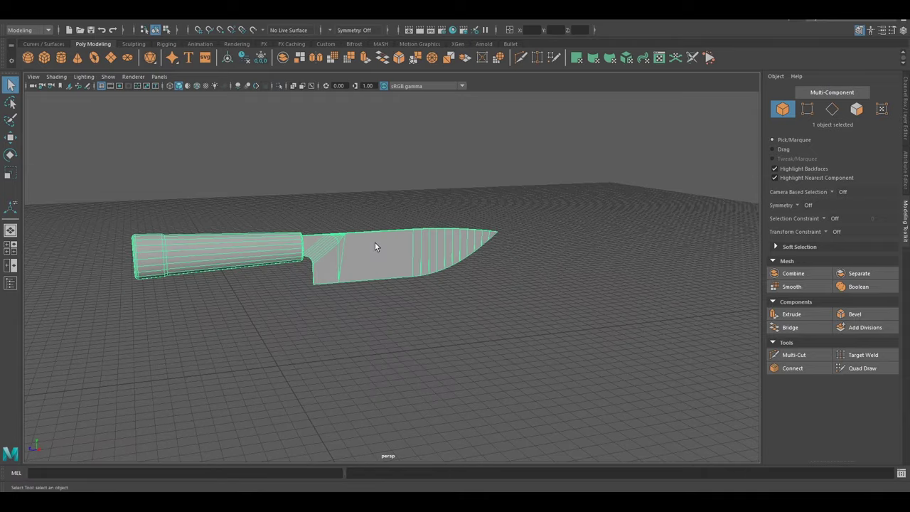
{"action": "left_click", "coordinate": [94, 58]}
{"action": "key", "text": "e"}
{"action": "mouse_move", "coordinate": [313, 335]}
{"action": "left_mouse_down"}
{"action": "mouse_move", "coordinate": [324, 298]}
{"action": "mouse_move", "coordinate": [369, 284]}
{"action": "mouse_move", "coordinate": [425, 305]}
{"action": "mouse_move", "coordinate": [355, 280]}
{"action": "left_mouse_up"}
Hide the finished knife and squash the new plane shorter vertically
{"action": "key", "text": "q"}
{"action": "left_click", "coordinate": [355, 281]}
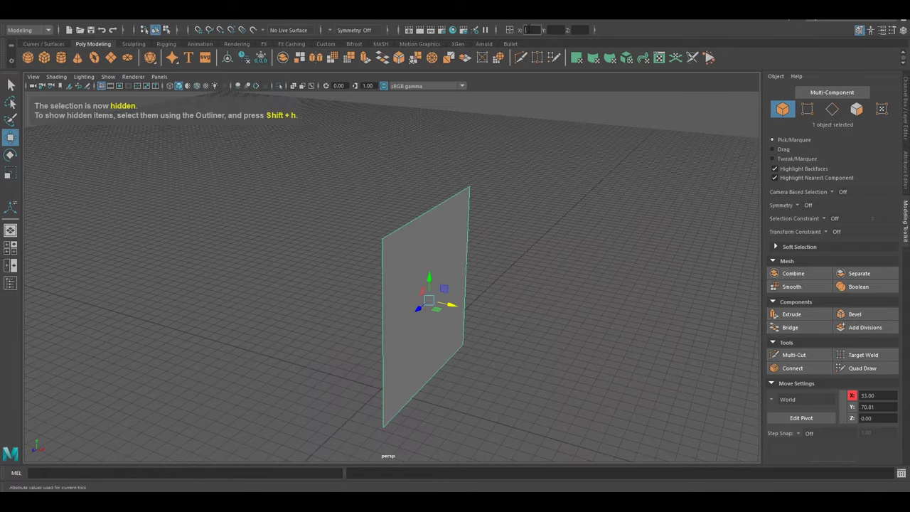
{"action": "key", "text": "r"}
{"action": "left_click_drag", "start_coordinate": [389, 264], "coordinate": [389, 277]}
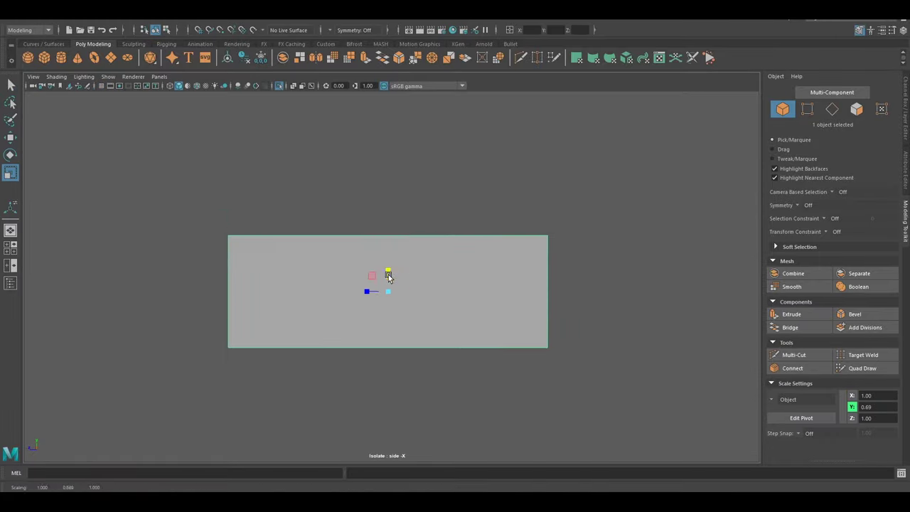
Extrude the plane's right edge longer and weld the corner into a pointed tip
{"action": "key", "text": "F8"}
{"action": "key", "text": "q"}
{"action": "middle_click_drag", "start_coordinate": [548, 271], "coordinate": [449, 251], "text": "alt"}
{"action": "key", "text": "w"}
{"action": "left_click_drag", "start_coordinate": [451, 286], "coordinate": [583, 285], "text": "shift"}
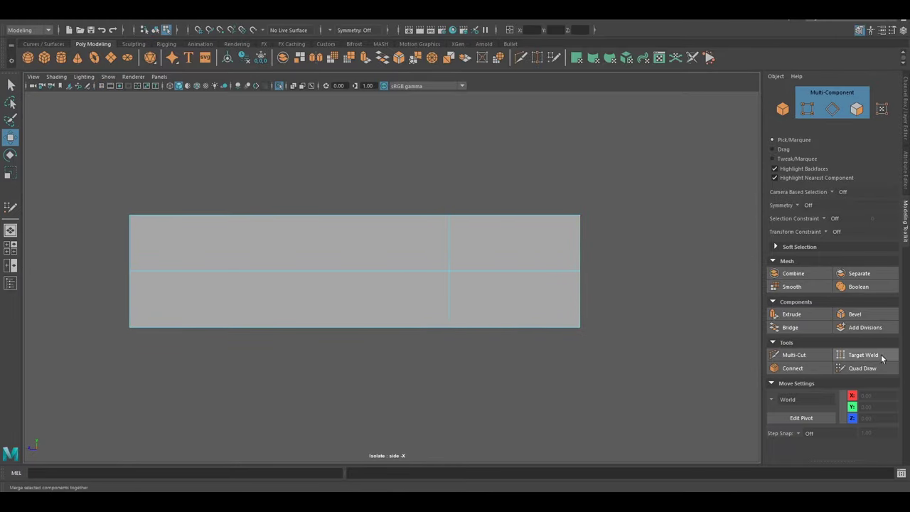
{"action": "left_click_drag", "start_coordinate": [579, 218], "coordinate": [580, 271]}
{"action": "mouse_move", "coordinate": [620, 221]}
{"action": "middle_mouse_down", "text": "alt"}
{"action": "mouse_move", "coordinate": [682, 236]}
{"action": "mouse_move", "coordinate": [642, 242]}
{"action": "middle_mouse_up", "text": "alt"}
Bevel the vertical edge before the tip with fewer segments for a curve
{"action": "key", "text": "q"}
{"action": "key", "text": "F10"}
{"action": "left_click", "coordinate": [482, 298]}
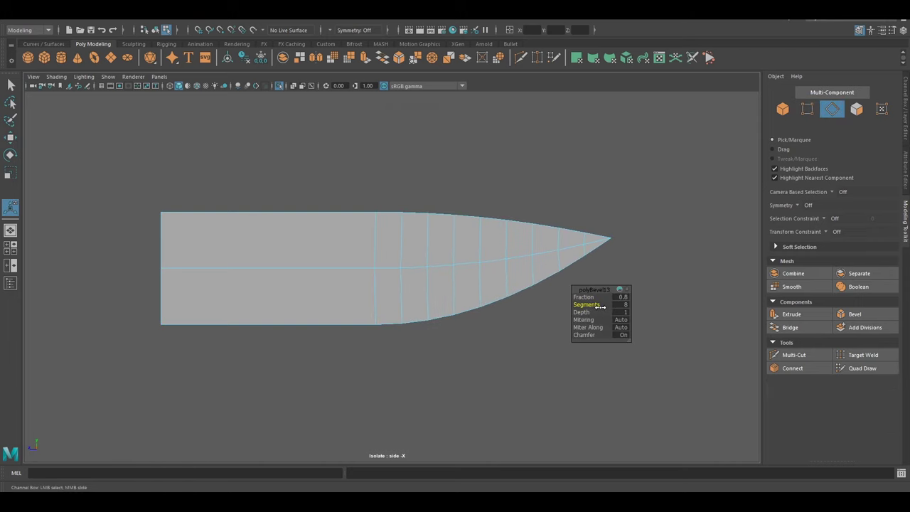
{"action": "middle_click_drag", "start_coordinate": [607, 311], "coordinate": [532, 272]}
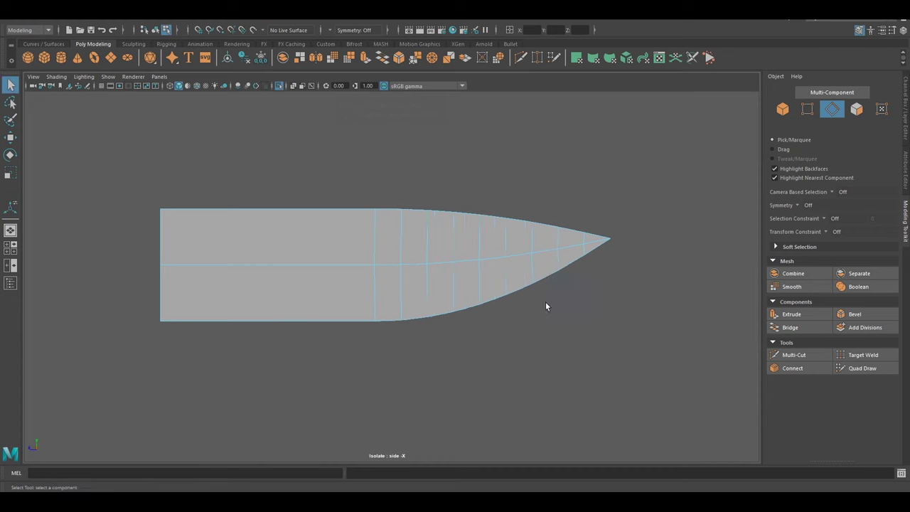
Stretch the blade longer horizontally and enlarge the perspective view
{"action": "key", "text": "F8"}
{"action": "key", "text": "r"}
{"action": "middle_click_drag", "start_coordinate": [461, 279], "coordinate": [352, 287]}
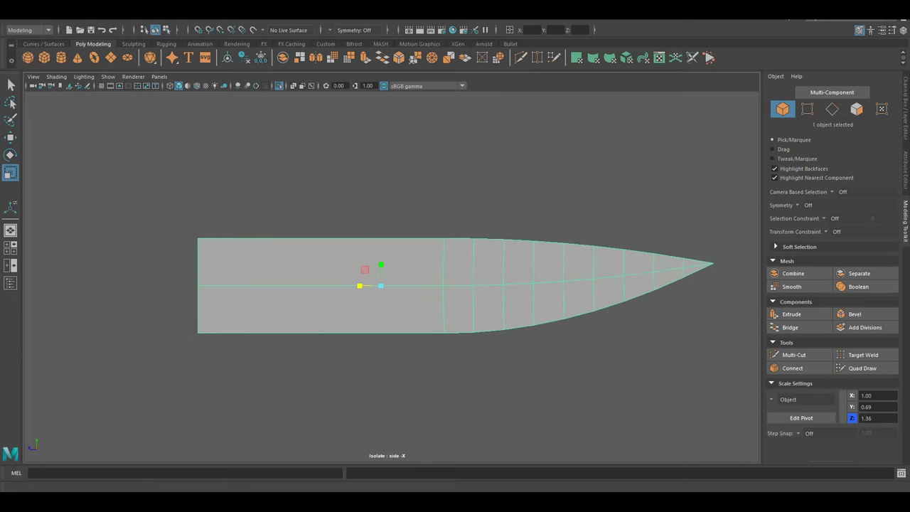
{"action": "key", "text": "q"}
{"action": "left_click", "coordinate": [375, 209]}
{"action": "left_click", "coordinate": [455, 271]}
{"action": "key", "text": "space"}
Extrude all the blade's faces to give it thickness
{"action": "key", "text": "space"}
{"action": "key", "text": "f"}
{"action": "key", "text": "F11"}
{"action": "key", "text": "ctrl+e"}
{"action": "mouse_move", "coordinate": [445, 268]}
{"action": "left_mouse_down", "text": "alt"}
{"action": "mouse_move", "coordinate": [538, 256]}
{"action": "mouse_move", "coordinate": [454, 289]}
{"action": "mouse_move", "coordinate": [529, 292]}
{"action": "left_mouse_up", "text": "alt"}
{"action": "key", "text": "space"}
{"action": "scroll", "coordinate": [512, 277], "scroll_direction": "up", "scroll_amount": 10}
Target Weld a stray vertex along the blade edge and inspect the tip
{"action": "left_click", "coordinate": [864, 355]}
{"action": "left_click_drag", "start_coordinate": [398, 235], "coordinate": [280, 185], "text": "alt"}
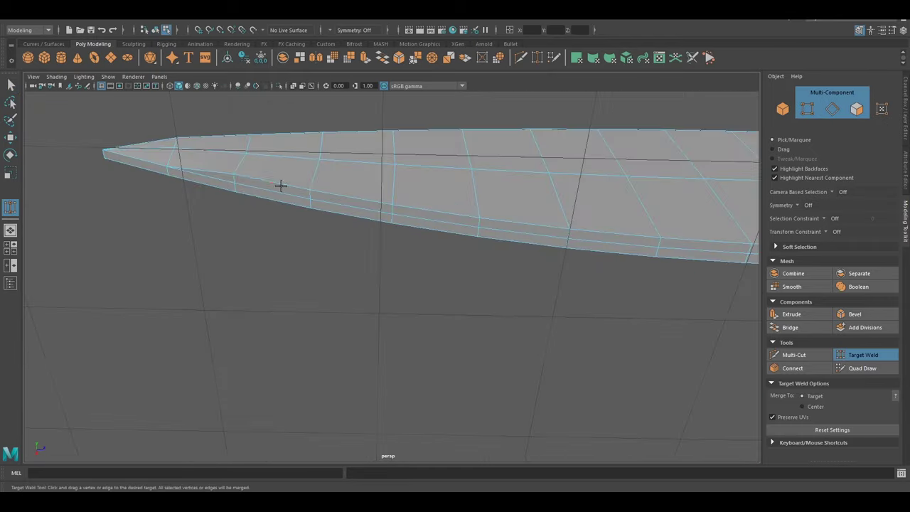
{"action": "scroll", "coordinate": [241, 219], "scroll_direction": "up", "scroll_amount": 3}
{"action": "mouse_move", "coordinate": [241, 219]}
{"action": "left_mouse_down", "text": "alt"}
{"action": "mouse_move", "coordinate": [341, 252]}
{"action": "mouse_move", "coordinate": [423, 260]}
{"action": "mouse_move", "coordinate": [475, 177]}
{"action": "mouse_move", "coordinate": [447, 238]}
{"action": "mouse_move", "coordinate": [429, 207]}
{"action": "mouse_move", "coordinate": [499, 302]}
{"action": "left_mouse_up", "text": "alt"}
{"action": "key", "text": "F8"}
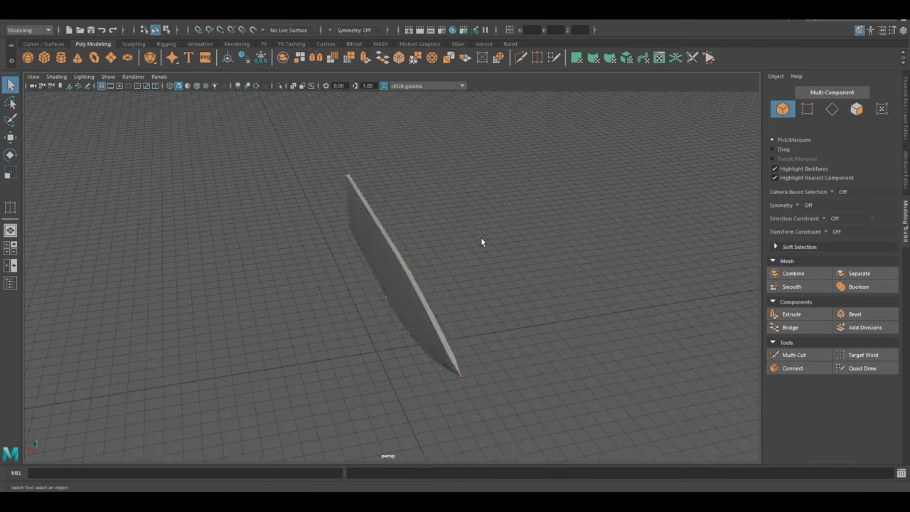
{"action": "mouse_move", "coordinate": [517, 142]}
{"action": "left_mouse_down", "text": "alt"}
{"action": "mouse_move", "coordinate": [439, 308]}
{"action": "mouse_move", "coordinate": [358, 248]}
{"action": "left_mouse_up", "text": "alt"}
Select the blade pPlane16 and the handle cylinder and inspect the knife
{"action": "scroll", "coordinate": [277, 224], "scroll_direction": "down", "scroll_amount": 3}
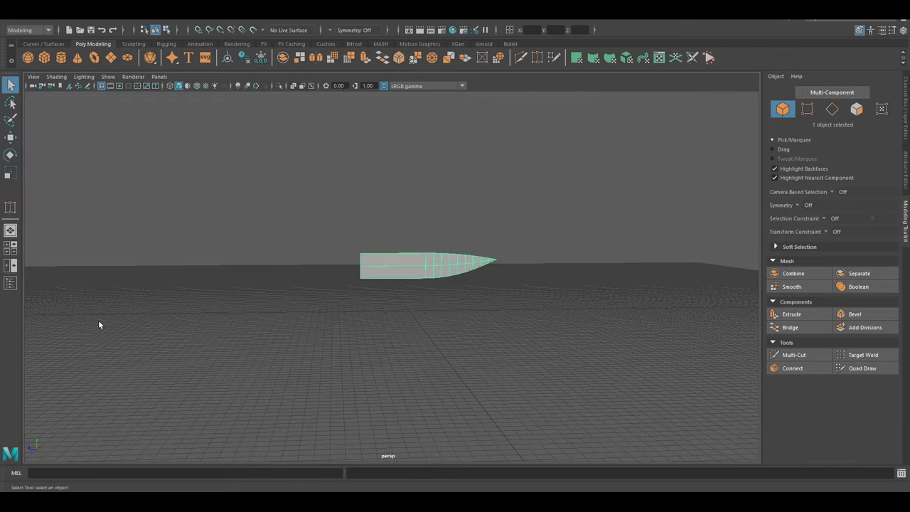
{"action": "left_click", "coordinate": [480, 264]}
{"action": "key", "text": "f"}
{"action": "key", "text": "r"}
{"action": "mouse_move", "coordinate": [479, 264]}
{"action": "left_mouse_down", "text": "alt"}
{"action": "mouse_move", "coordinate": [479, 298]}
{"action": "mouse_move", "coordinate": [484, 230]}
{"action": "mouse_move", "coordinate": [453, 250]}
{"action": "mouse_move", "coordinate": [307, 202]}
{"action": "left_mouse_up", "text": "alt"}
{"action": "key", "text": "w"}
{"action": "key", "text": "F9"}
{"action": "key", "text": "F8"}
{"action": "mouse_move", "coordinate": [319, 254]}
{"action": "left_mouse_down", "text": "alt"}
{"action": "mouse_move", "coordinate": [451, 284]}
{"action": "mouse_move", "coordinate": [343, 236]}
{"action": "mouse_move", "coordinate": [356, 261]}
{"action": "mouse_move", "coordinate": [406, 87]}
{"action": "left_mouse_up", "text": "alt"}
{"action": "left_click", "coordinate": [342, 236]}
{"action": "key", "text": "F11"}
{"action": "key", "text": "w"}
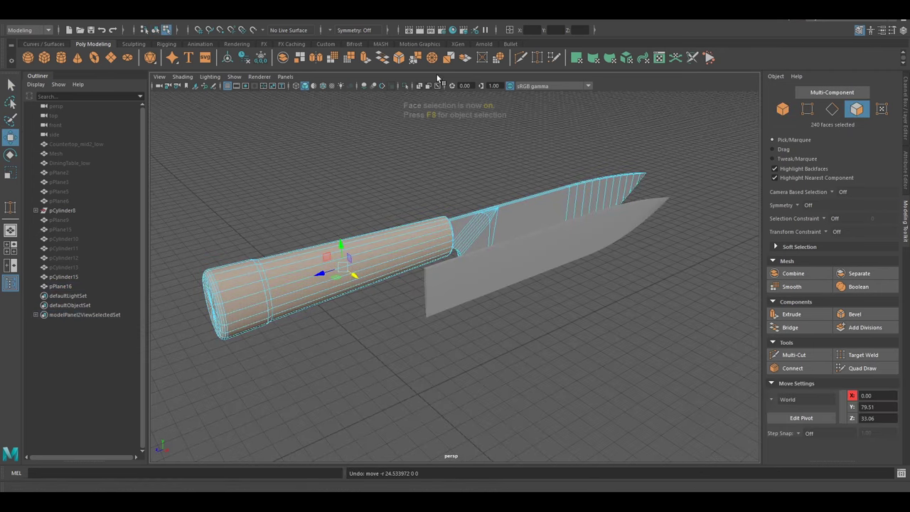
{"action": "key", "text": "F8"}
{"action": "mouse_move", "coordinate": [320, 214]}
{"action": "left_mouse_down", "text": "alt"}
{"action": "mouse_move", "coordinate": [426, 321]}
{"action": "mouse_move", "coordinate": [362, 292]}
{"action": "mouse_move", "coordinate": [398, 213]}
{"action": "left_mouse_up", "text": "alt"}
{"action": "right_click_drag", "start_coordinate": [399, 214], "coordinate": [354, 124], "text": "shift"}
Isolate the blade pPlane16 and handle cylinder together in the view
{"action": "left_click", "coordinate": [426, 298]}
{"action": "left_click_drag", "start_coordinate": [427, 299], "coordinate": [383, 244], "text": "alt"}
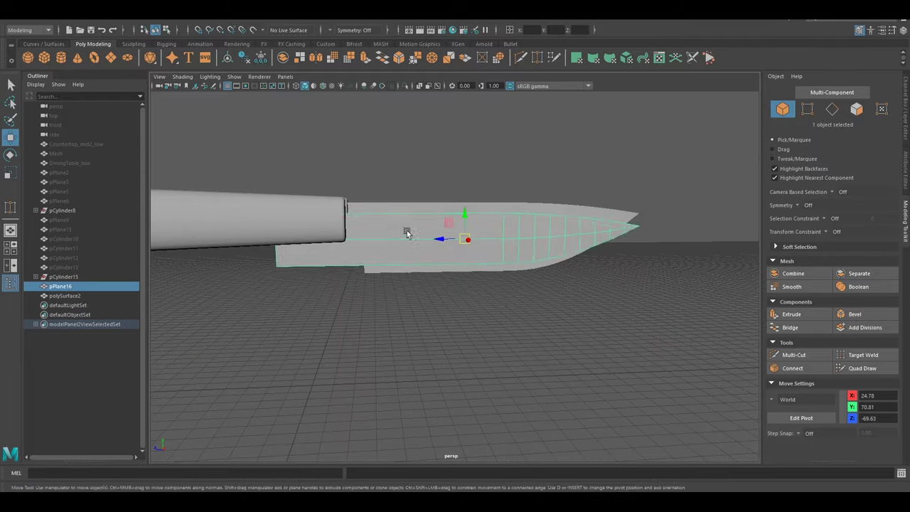
{"action": "middle_click_drag", "start_coordinate": [427, 240], "coordinate": [505, 214], "text": "alt"}
{"action": "left_click", "coordinate": [291, 218]}
{"action": "middle_click_drag", "start_coordinate": [291, 218], "coordinate": [365, 216], "text": "alt"}
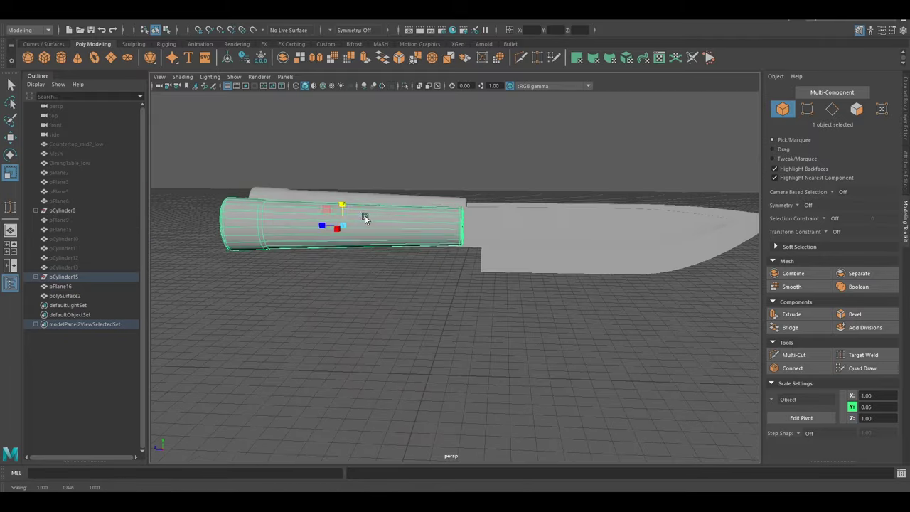
{"action": "left_click", "coordinate": [365, 216]}
{"action": "left_click_drag", "start_coordinate": [366, 215], "coordinate": [366, 221], "text": "alt"}
{"action": "left_click", "coordinate": [464, 232]}
{"action": "key", "text": "f"}
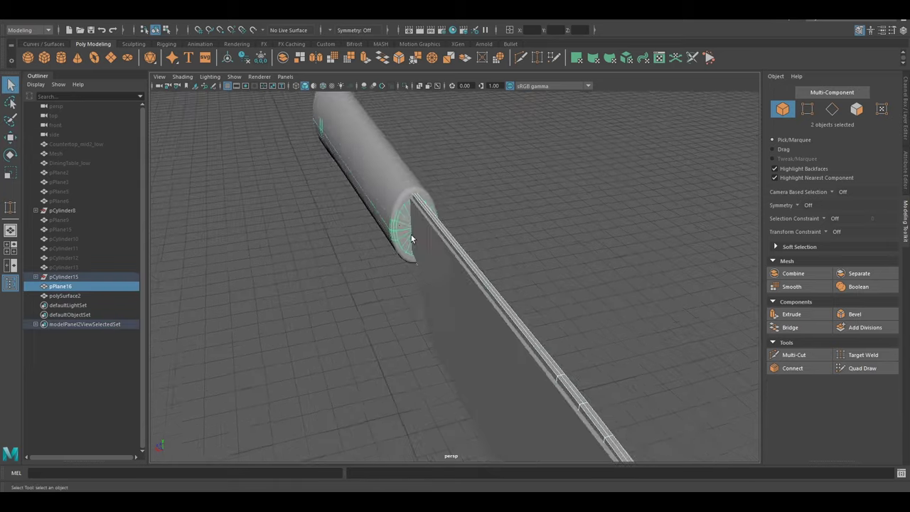
{"action": "left_click_drag", "start_coordinate": [496, 217], "coordinate": [408, 256], "text": "alt"}
{"action": "key", "text": "ctrl+1"}
{"action": "key", "text": "q"}
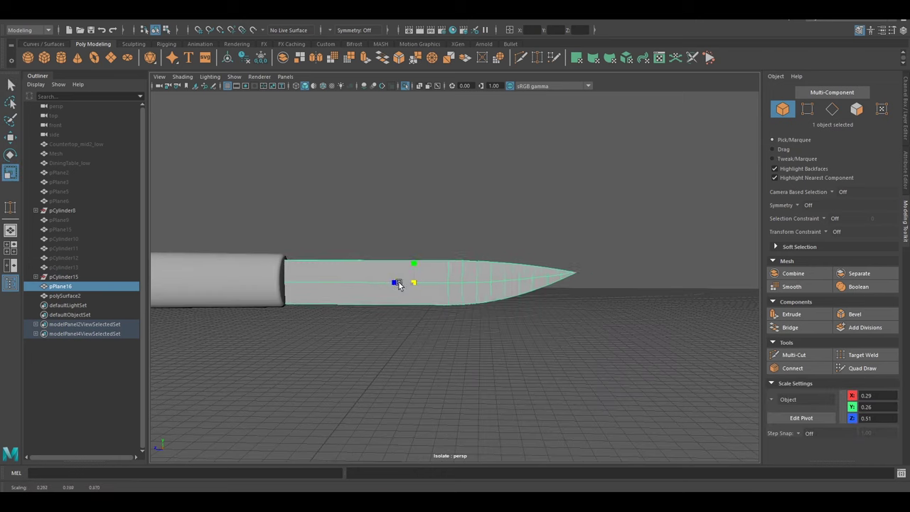
Shrink the blade relative to the handle and select its tip vertices
{"action": "mouse_move", "coordinate": [399, 284]}
{"action": "left_mouse_down"}
{"action": "mouse_move", "coordinate": [409, 318]}
{"action": "mouse_move", "coordinate": [472, 252]}
{"action": "left_mouse_up"}
{"action": "key", "text": "w"}
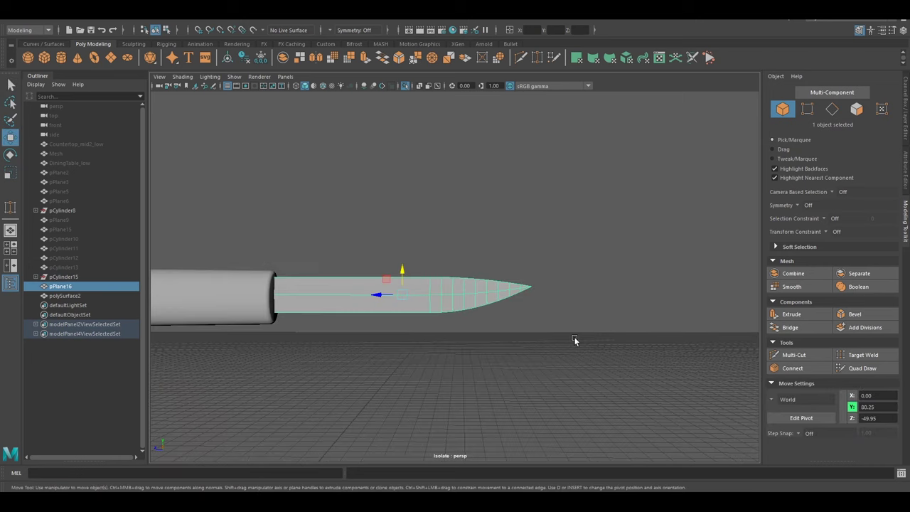
{"action": "key", "text": "F9"}
{"action": "left_click_drag", "start_coordinate": [608, 266], "coordinate": [517, 307]}
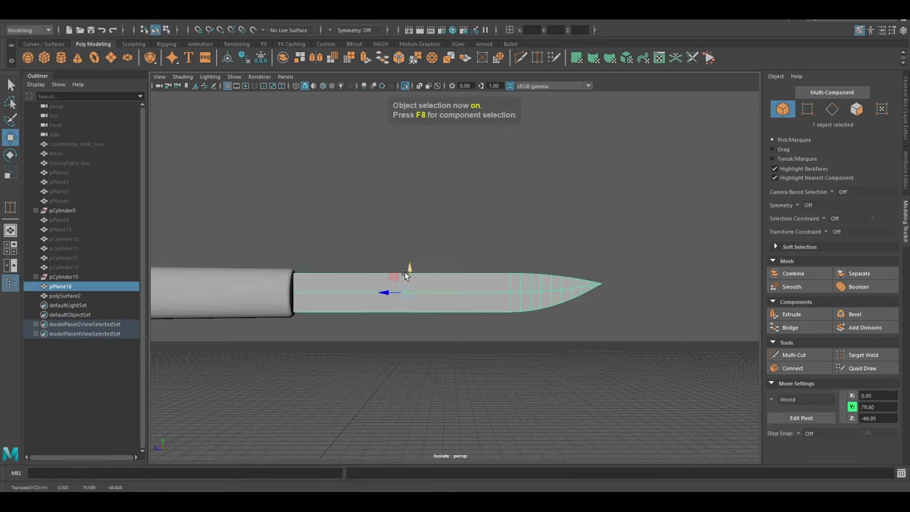
Show the whole scene again and scale the blade's tip vertices vertically
{"action": "left_click_drag", "start_coordinate": [406, 275], "coordinate": [483, 301], "text": "alt"}
{"action": "key", "text": "q"}
{"action": "left_click_drag", "start_coordinate": [299, 305], "coordinate": [529, 316], "text": "alt"}
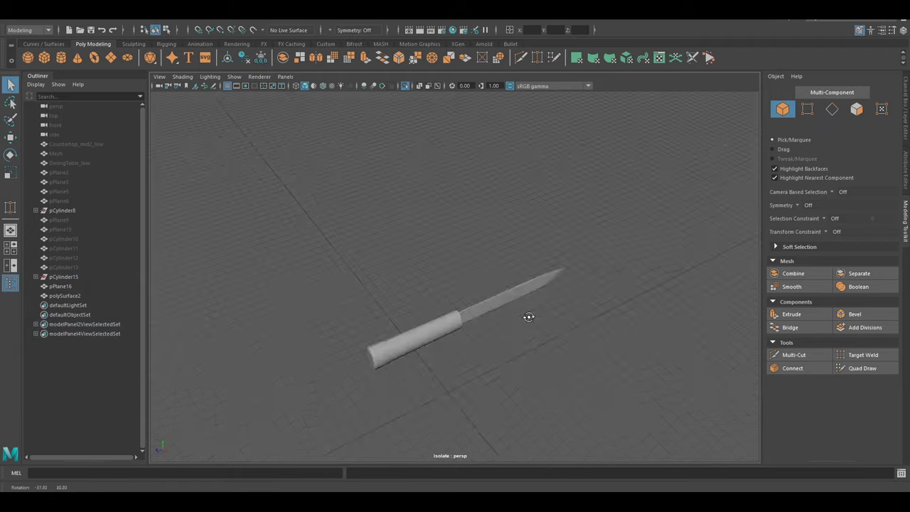
{"action": "mouse_move", "coordinate": [428, 251]}
{"action": "left_mouse_down", "text": "alt"}
{"action": "mouse_move", "coordinate": [491, 299]}
{"action": "mouse_move", "coordinate": [526, 345]}
{"action": "mouse_move", "coordinate": [482, 296]}
{"action": "mouse_move", "coordinate": [389, 320]}
{"action": "mouse_move", "coordinate": [390, 303]}
{"action": "left_mouse_up", "text": "alt"}
{"action": "key", "text": "ctrl+1"}
{"action": "key", "text": "w"}
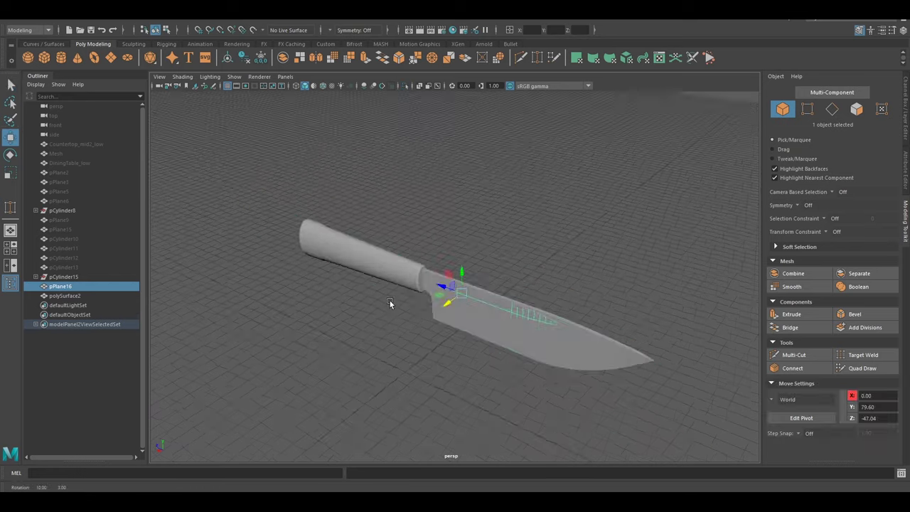
{"action": "left_click_drag", "start_coordinate": [341, 204], "coordinate": [343, 207]}
{"action": "mouse_move", "coordinate": [343, 206]}
{"action": "left_mouse_down", "text": "alt"}
{"action": "mouse_move", "coordinate": [436, 268]}
{"action": "mouse_move", "coordinate": [370, 252]}
{"action": "mouse_move", "coordinate": [398, 260]}
{"action": "left_mouse_up", "text": "alt"}
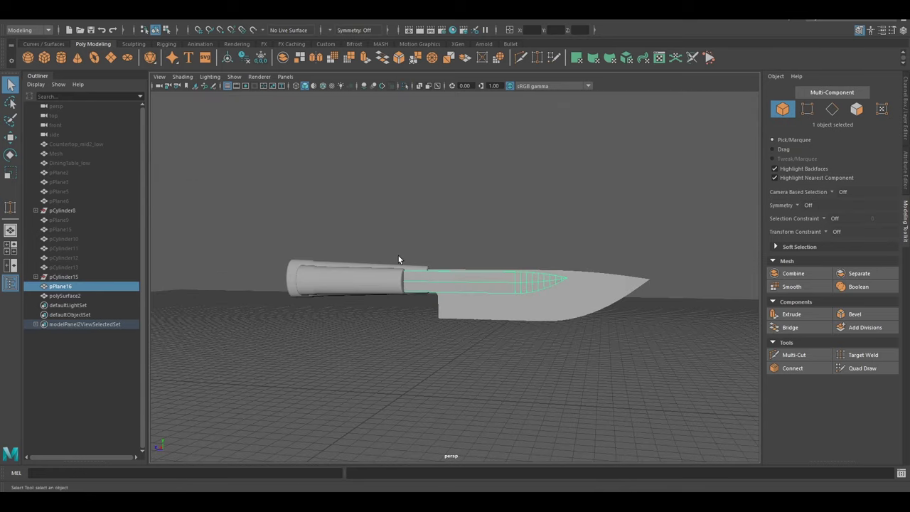
{"action": "right_click_drag", "start_coordinate": [398, 260], "coordinate": [405, 271], "text": "alt"}
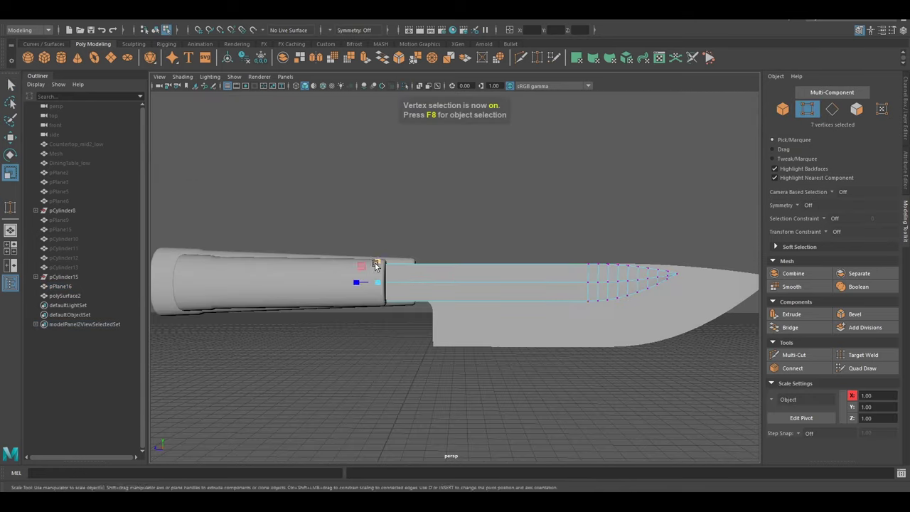
{"action": "left_click", "coordinate": [376, 265]}
{"action": "middle_click_drag", "start_coordinate": [377, 265], "coordinate": [449, 278], "text": "alt"}
{"action": "key", "text": "F8"}
Review both knives from several angles and clear the selection
{"action": "mouse_move", "coordinate": [480, 407]}
{"action": "left_mouse_down", "text": "alt"}
{"action": "mouse_move", "coordinate": [364, 365]}
{"action": "mouse_move", "coordinate": [384, 334]}
{"action": "mouse_move", "coordinate": [364, 209]}
{"action": "left_mouse_up", "text": "alt"}
{"action": "key", "text": "w"}
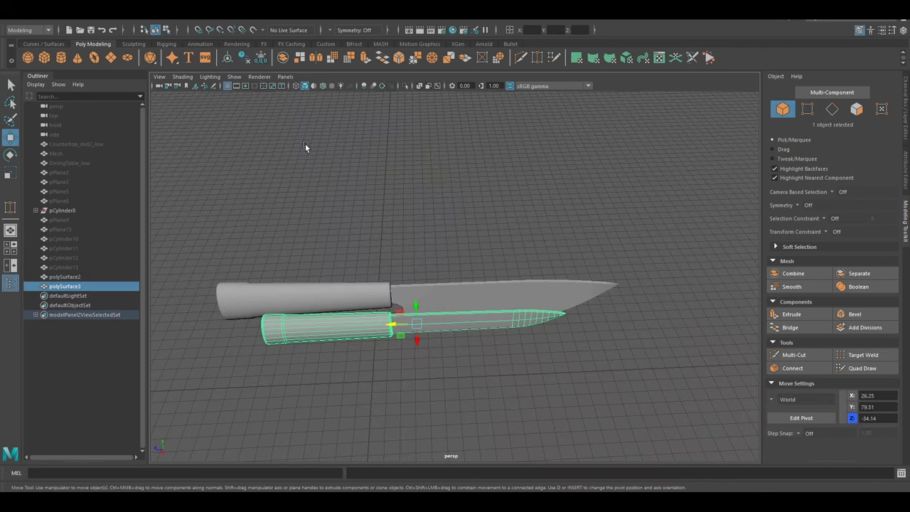
{"action": "key", "text": "space"}
{"action": "key", "text": "space"}
{"action": "mouse_move", "coordinate": [526, 252]}
{"action": "left_mouse_down", "text": "alt"}
{"action": "mouse_move", "coordinate": [353, 209]}
{"action": "mouse_move", "coordinate": [427, 297]}
{"action": "left_mouse_up", "text": "alt"}
{"action": "key", "text": "r"}
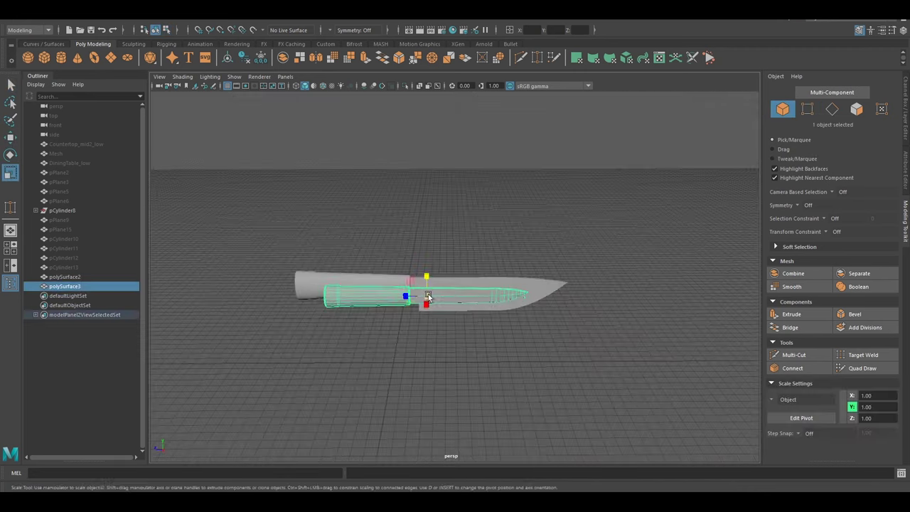
{"action": "key", "text": "q"}
{"action": "left_click", "coordinate": [377, 234]}
{"action": "mouse_move", "coordinate": [377, 234]}
{"action": "left_mouse_down", "text": "alt"}
{"action": "mouse_move", "coordinate": [365, 230]}
{"action": "mouse_move", "coordinate": [460, 241]}
{"action": "mouse_move", "coordinate": [392, 316]}
{"action": "left_mouse_up", "text": "alt"}
{"action": "left_click", "coordinate": [392, 316]}
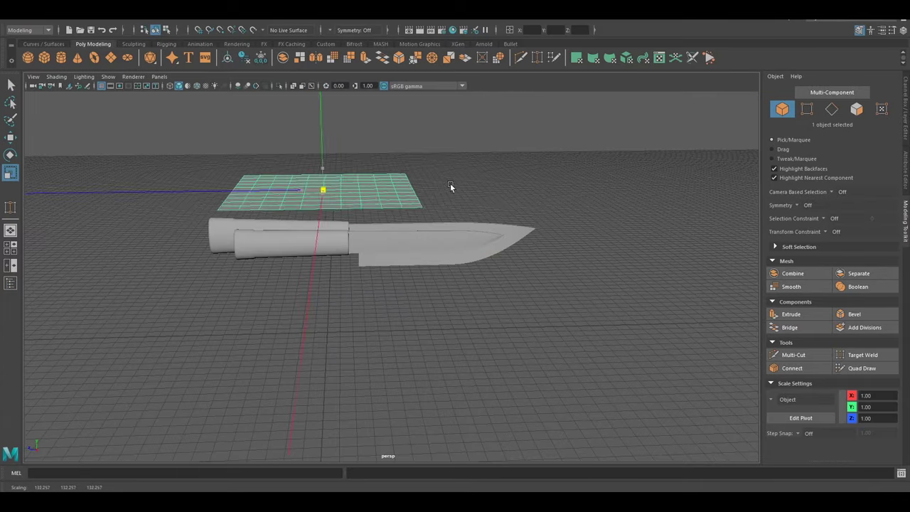
{"action": "left_click_drag", "start_coordinate": [409, 186], "coordinate": [381, 187], "text": "alt"}
{"action": "key", "text": "e"}
{"action": "left_click_drag", "start_coordinate": [411, 220], "coordinate": [386, 309], "text": "alt"}
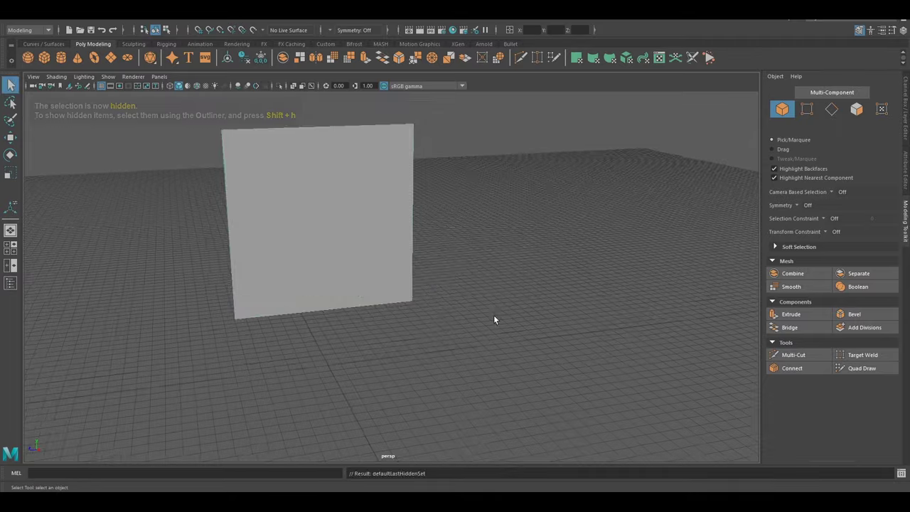
Hide the finished knives and squash the new plane into a flat rectangle
{"action": "key", "text": "space"}
{"action": "key", "text": "space"}
{"action": "key", "text": "r"}
{"action": "left_click_drag", "start_coordinate": [346, 283], "coordinate": [296, 275]}
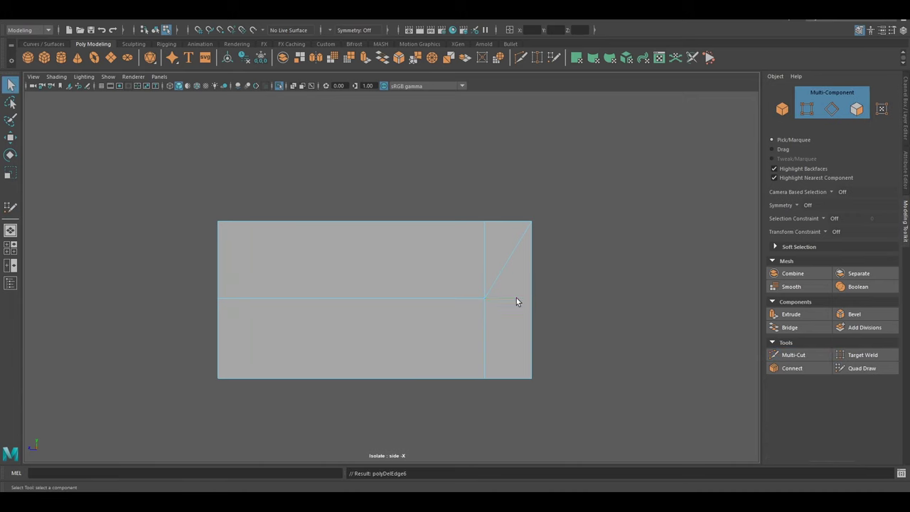
{"action": "scroll", "coordinate": [567, 280], "scroll_direction": "up", "scroll_amount": 2}
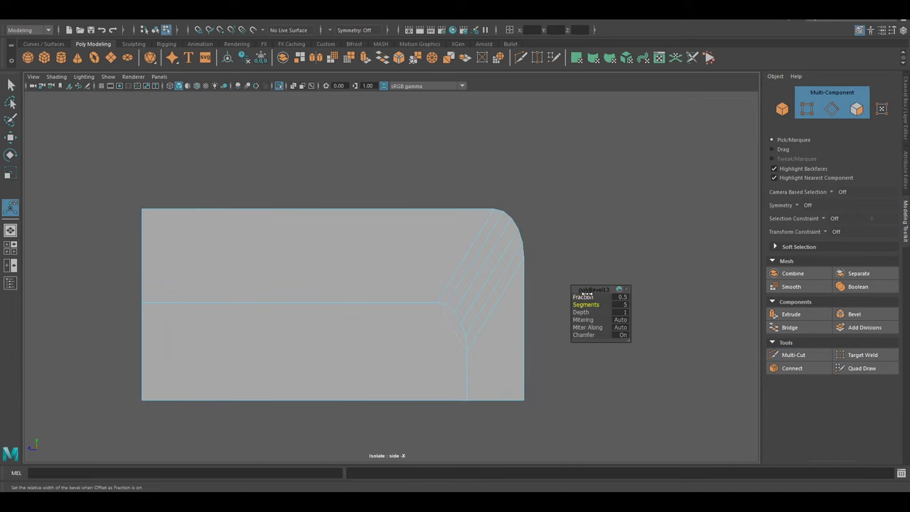
Resize the plane into a wide cleaver-blade panel
{"action": "key", "text": "F8"}
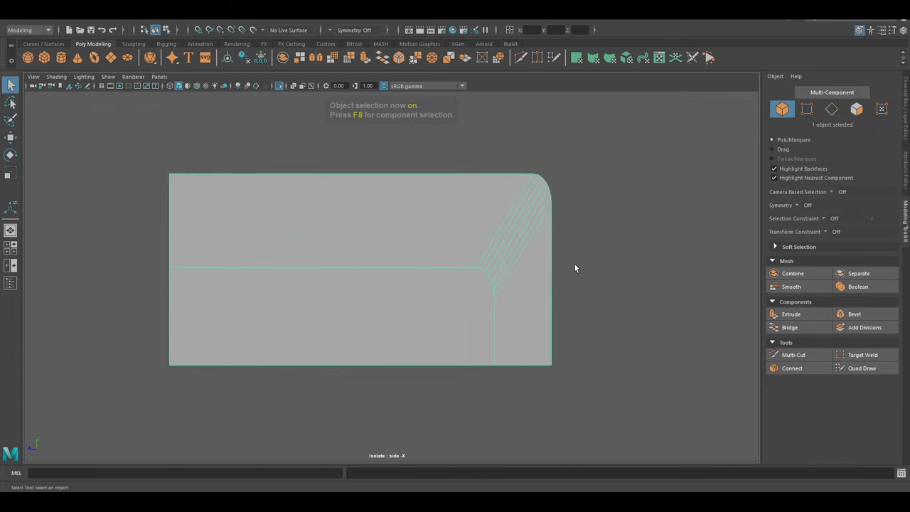
{"action": "left_click_drag", "start_coordinate": [574, 266], "coordinate": [545, 230]}
{"action": "key", "text": "r"}
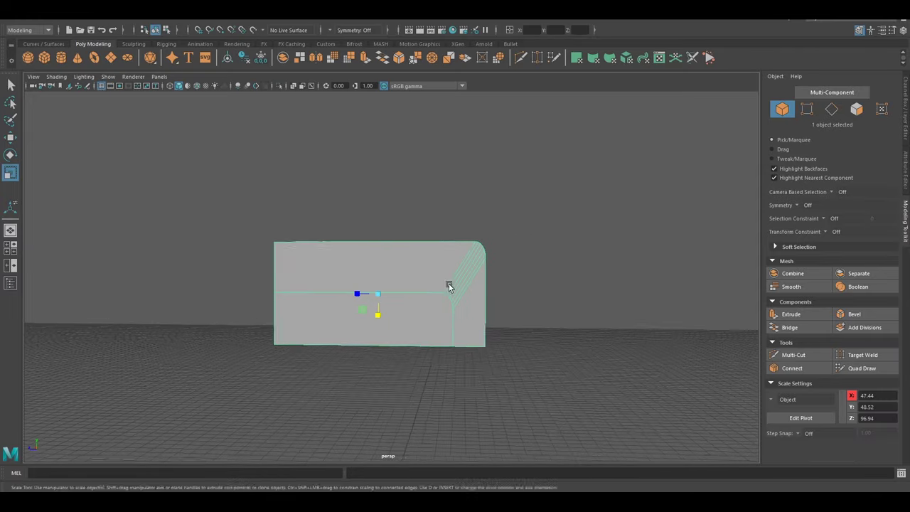
{"action": "right_click_drag", "start_coordinate": [446, 282], "coordinate": [332, 289], "text": "shift"}
{"action": "key", "text": "space"}
{"action": "key", "text": "space"}
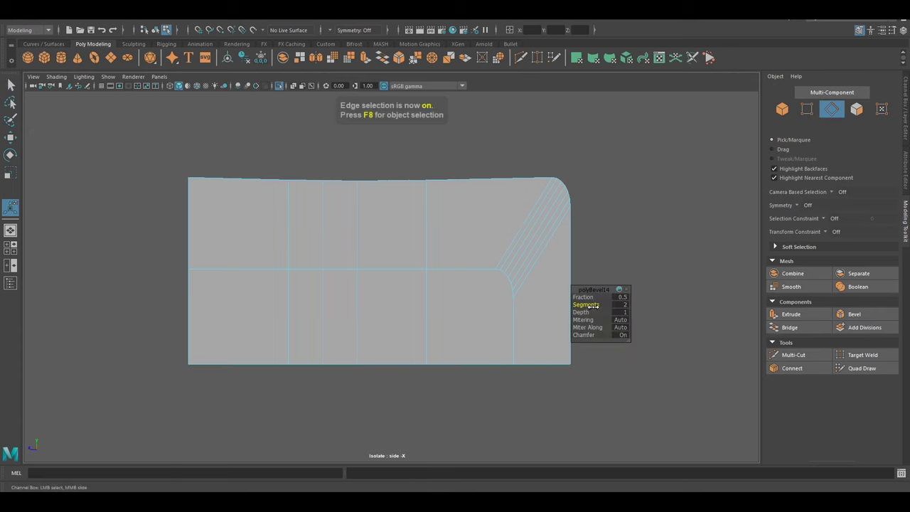
{"action": "left_click_drag", "start_coordinate": [518, 251], "coordinate": [365, 245], "text": "alt"}
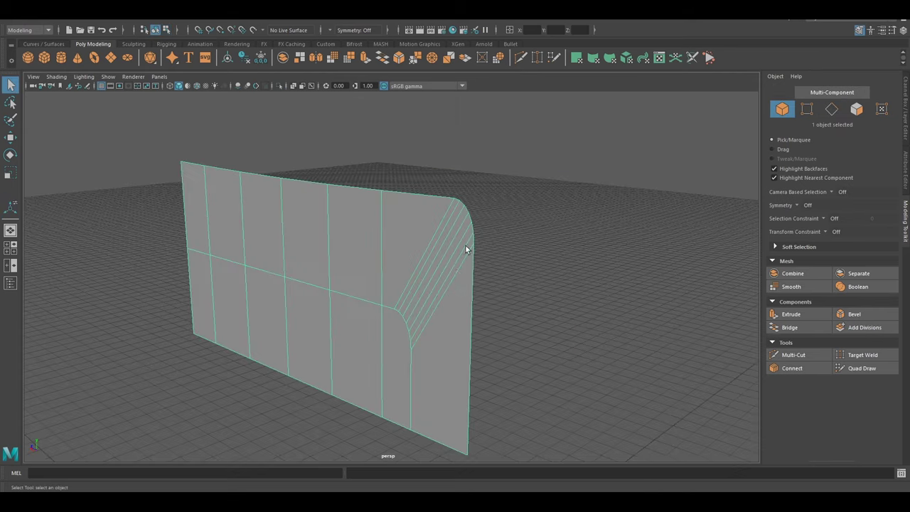
Target Weld the blade's vertices together and show all four viewports
{"action": "key", "text": "F8"}
{"action": "key", "text": "F8"}
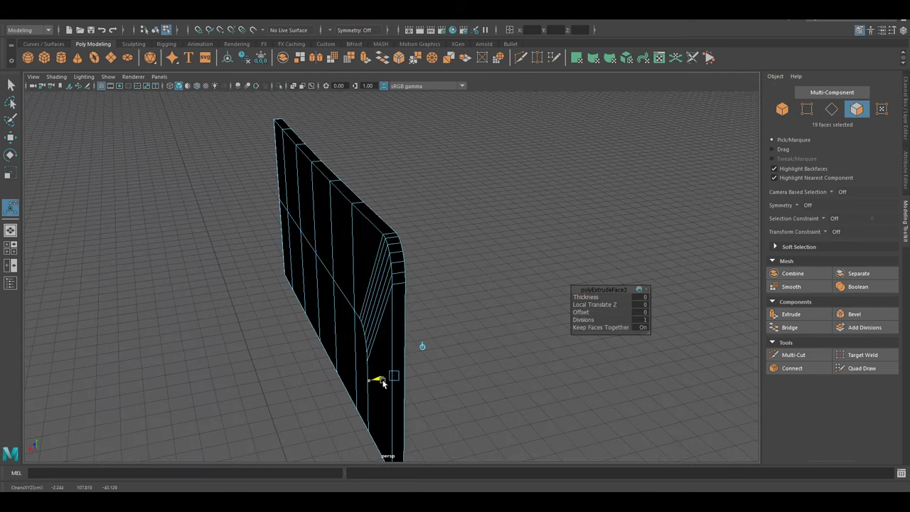
{"action": "left_click_drag", "start_coordinate": [611, 313], "coordinate": [683, 320], "text": "alt"}
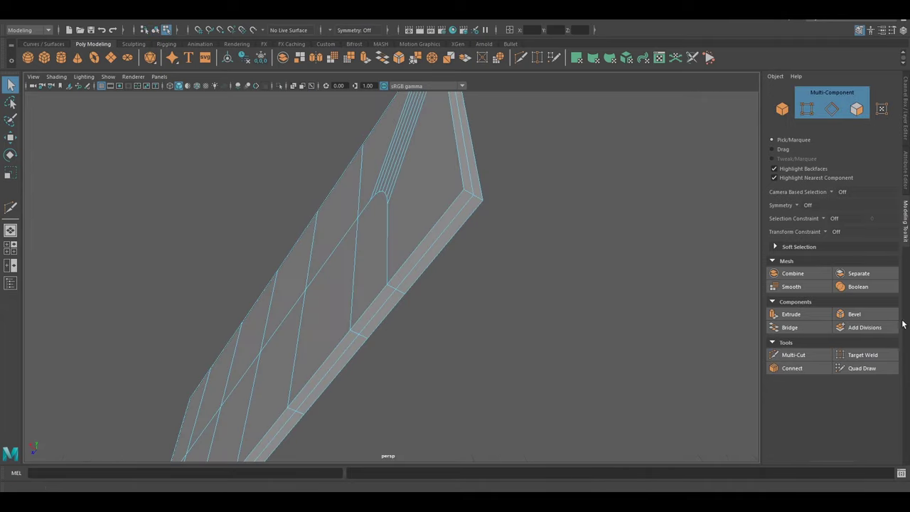
{"action": "left_click", "coordinate": [864, 355]}
{"action": "mouse_move", "coordinate": [454, 277]}
{"action": "left_mouse_down", "text": "alt"}
{"action": "mouse_move", "coordinate": [540, 256]}
{"action": "mouse_move", "coordinate": [505, 257]}
{"action": "left_mouse_up", "text": "alt"}
{"action": "key", "text": "q"}
{"action": "key", "text": "F8"}
{"action": "key", "text": "e"}
{"action": "mouse_move", "coordinate": [505, 257]}
{"action": "right_mouse_down", "text": "alt"}
{"action": "mouse_move", "coordinate": [426, 271]}
{"action": "mouse_move", "coordinate": [351, 230]}
{"action": "right_mouse_up", "text": "alt"}
{"action": "key", "text": "r"}
{"action": "key", "text": "space"}
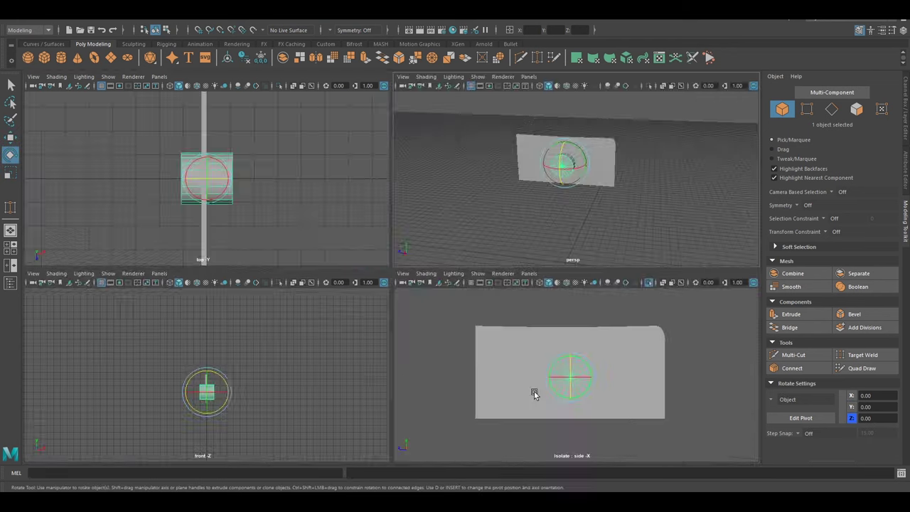
Boolean Difference the cylinder from the blade to punch a round hole
{"action": "key", "text": "space"}
{"action": "key", "text": "space"}
{"action": "key", "text": "space"}
{"action": "left_click_drag", "start_coordinate": [514, 189], "coordinate": [378, 278], "text": "alt"}
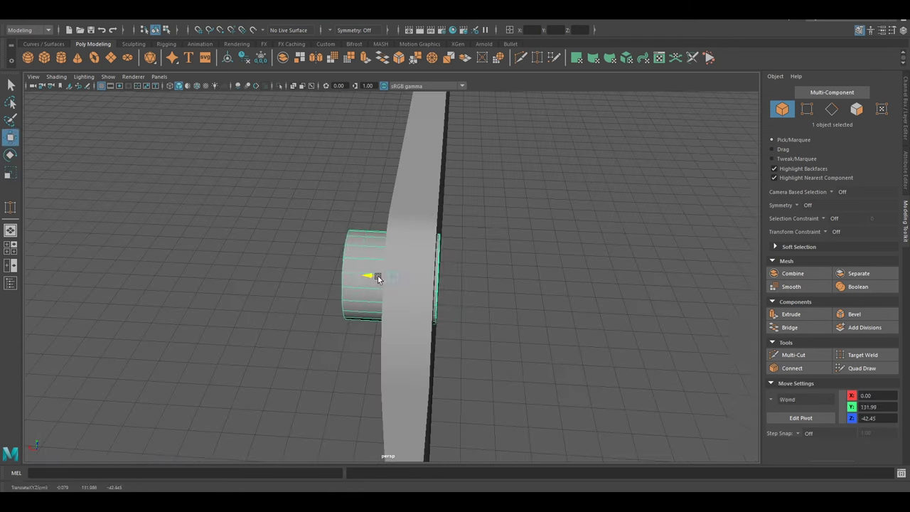
{"action": "left_click", "coordinate": [288, 49]}
{"action": "left_click_drag", "start_coordinate": [356, 220], "coordinate": [364, 230], "text": "alt"}
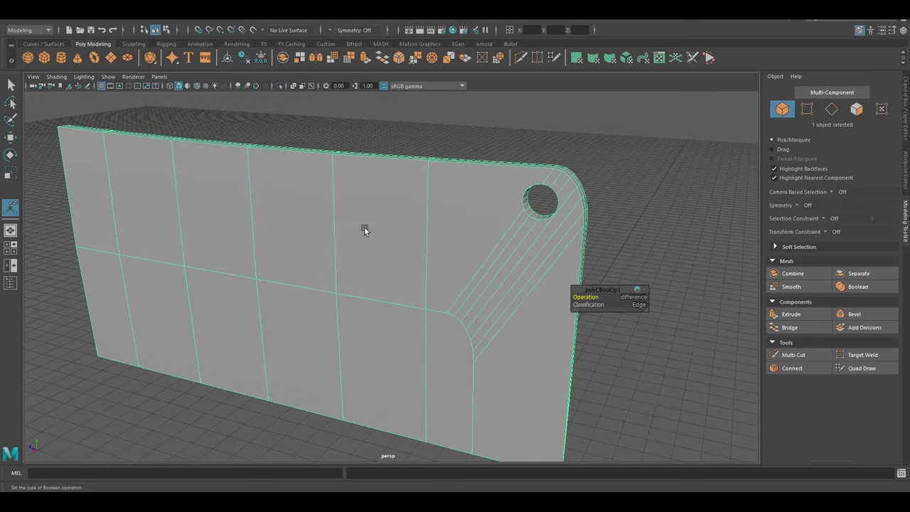
Triangulate and then Quadrangulate the blade's mesh
{"action": "left_click", "coordinate": [200, 117]}
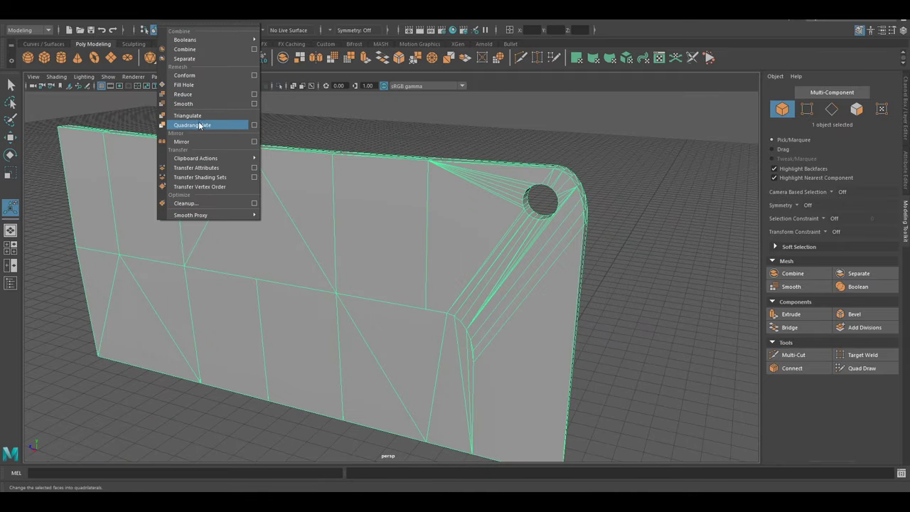
{"action": "left_click", "coordinate": [200, 126]}
{"action": "left_click_drag", "start_coordinate": [200, 125], "coordinate": [441, 306], "text": "alt"}
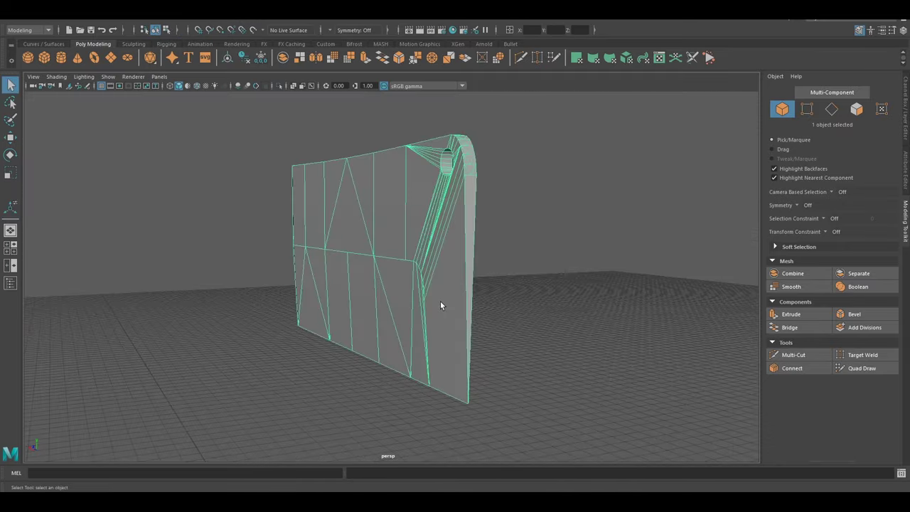
{"action": "scroll", "coordinate": [441, 306], "scroll_direction": "up", "scroll_amount": 3}
{"action": "mouse_move", "coordinate": [441, 305]}
{"action": "left_mouse_down", "text": "alt"}
{"action": "mouse_move", "coordinate": [473, 347]}
{"action": "mouse_move", "coordinate": [428, 254]}
{"action": "left_mouse_up", "text": "alt"}
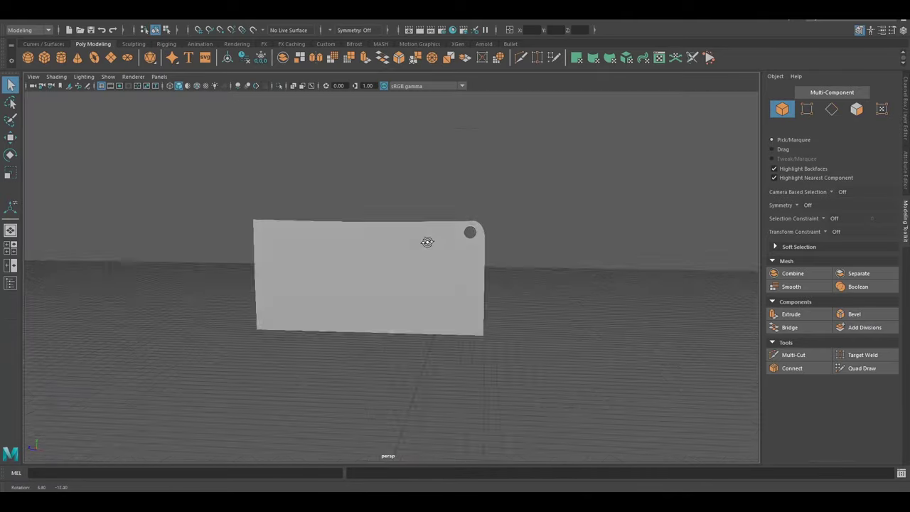
{"action": "mouse_move", "coordinate": [511, 248]}
{"action": "left_mouse_down", "text": "alt"}
{"action": "mouse_move", "coordinate": [465, 246]}
{"action": "mouse_move", "coordinate": [431, 282]}
{"action": "mouse_move", "coordinate": [409, 230]}
{"action": "mouse_move", "coordinate": [408, 247]}
{"action": "mouse_move", "coordinate": [344, 227]}
{"action": "mouse_move", "coordinate": [384, 386]}
{"action": "mouse_move", "coordinate": [372, 270]}
{"action": "left_mouse_up", "text": "alt"}
Select faces on the blade and frame its front face up close
{"action": "key", "text": "F11"}
{"action": "left_click", "coordinate": [409, 234]}
{"action": "key", "text": "w"}
{"action": "key", "text": "q"}
{"action": "mouse_move", "coordinate": [301, 123]}
{"action": "left_mouse_down", "text": "alt"}
{"action": "mouse_move", "coordinate": [315, 244]}
{"action": "mouse_move", "coordinate": [370, 266]}
{"action": "mouse_move", "coordinate": [419, 240]}
{"action": "mouse_move", "coordinate": [432, 306]}
{"action": "mouse_move", "coordinate": [327, 372]}
{"action": "mouse_move", "coordinate": [366, 303]}
{"action": "left_mouse_up", "text": "alt"}
{"action": "key", "text": "F8"}
{"action": "key", "text": "F9"}
{"action": "right_click_drag", "start_coordinate": [248, 282], "coordinate": [777, 405], "text": "alt"}
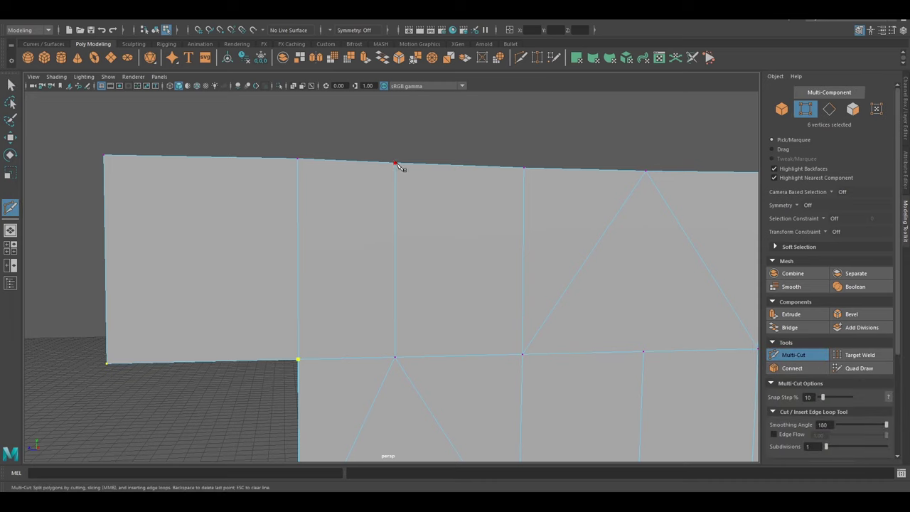
Multi-Cut new edges across the blade to form the lower-left step
{"action": "left_click", "coordinate": [397, 163]}
{"action": "left_click_drag", "start_coordinate": [408, 270], "coordinate": [260, 411], "text": "alt"}
{"action": "key", "text": "q"}
{"action": "key", "text": "F8"}
{"action": "left_click", "coordinate": [403, 238]}
{"action": "mouse_move", "coordinate": [370, 261]}
{"action": "left_mouse_down", "text": "alt"}
{"action": "mouse_move", "coordinate": [403, 237]}
{"action": "mouse_move", "coordinate": [467, 319]}
{"action": "mouse_move", "coordinate": [355, 337]}
{"action": "mouse_move", "coordinate": [356, 345]}
{"action": "mouse_move", "coordinate": [399, 270]}
{"action": "left_mouse_up", "text": "alt"}
Bevel the step's inner edge with 4 segments
{"action": "left_click", "coordinate": [467, 335]}
{"action": "key", "text": "q"}
{"action": "key", "text": "ctrl+b"}
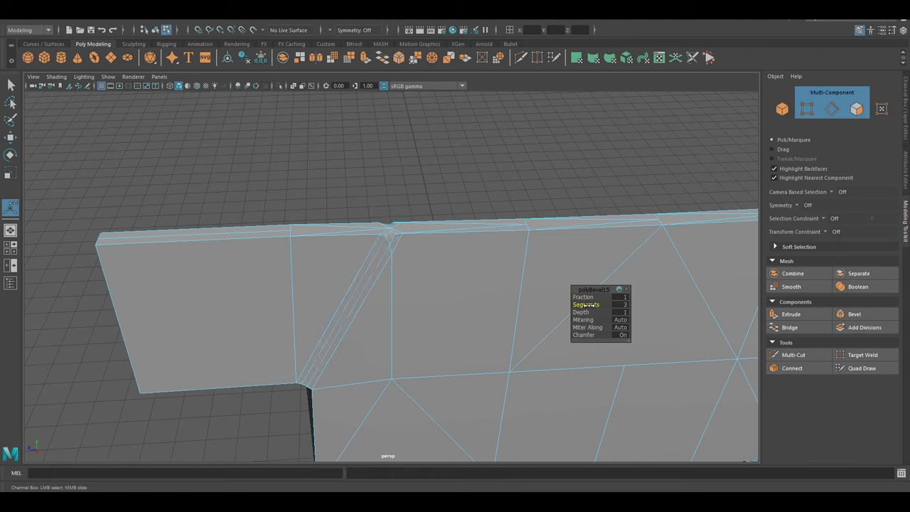
{"action": "middle_click_drag", "start_coordinate": [586, 304], "coordinate": [601, 304]}
{"action": "left_click_drag", "start_coordinate": [602, 305], "coordinate": [476, 288], "text": "alt"}
{"action": "mouse_move", "coordinate": [477, 202]}
{"action": "left_mouse_down", "text": "alt"}
{"action": "mouse_move", "coordinate": [418, 276]}
{"action": "mouse_move", "coordinate": [612, 270]}
{"action": "mouse_move", "coordinate": [387, 303]}
{"action": "mouse_move", "coordinate": [426, 285]}
{"action": "left_mouse_up", "text": "alt"}
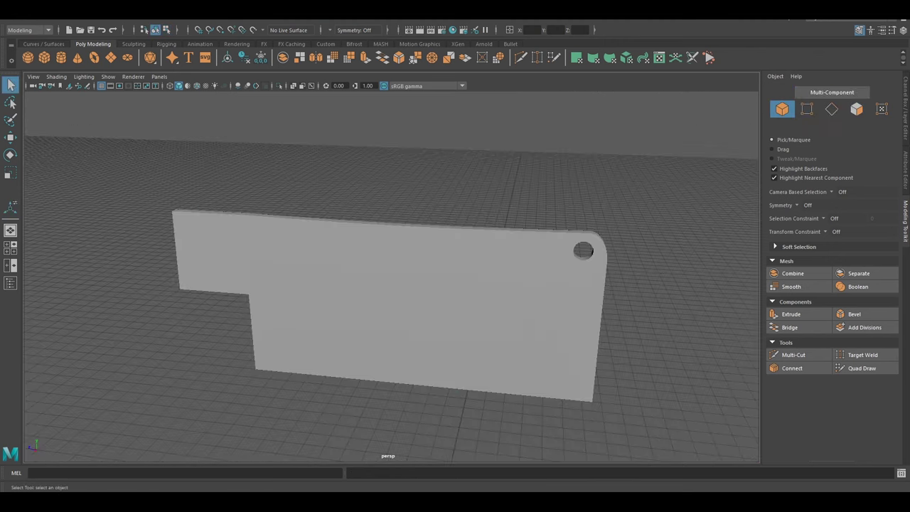
Select the polySurface3 knife from the object list, frame it, and hide it
{"action": "left_click", "coordinate": [10, 283]}
{"action": "left_click", "coordinate": [65, 286]}
{"action": "key", "text": "f"}
{"action": "key", "text": "w"}
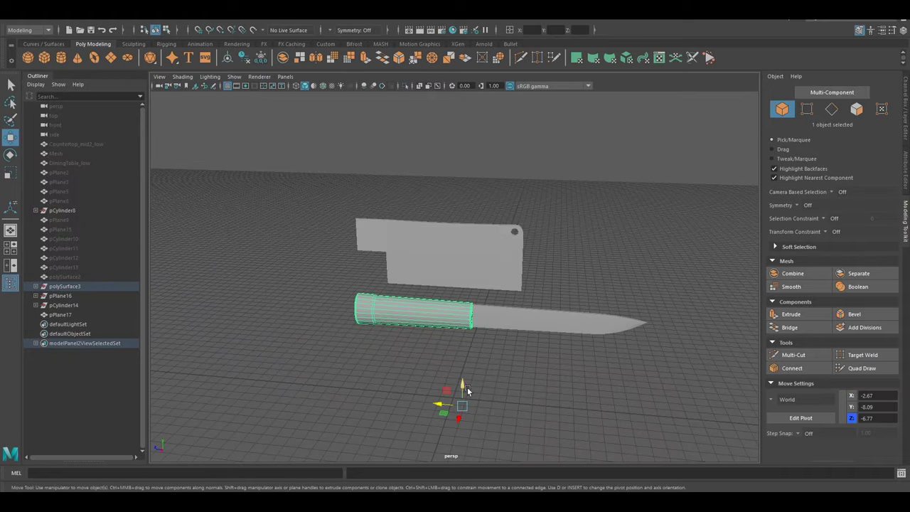
{"action": "left_click", "coordinate": [441, 312]}
{"action": "key", "text": "ctrl+h"}
Select the handle cylinder and box-select vertices along the blade's back edge
{"action": "left_click_drag", "start_coordinate": [367, 187], "coordinate": [487, 254], "text": "alt"}
{"action": "left_click", "coordinate": [486, 253]}
{"action": "key", "text": "w"}
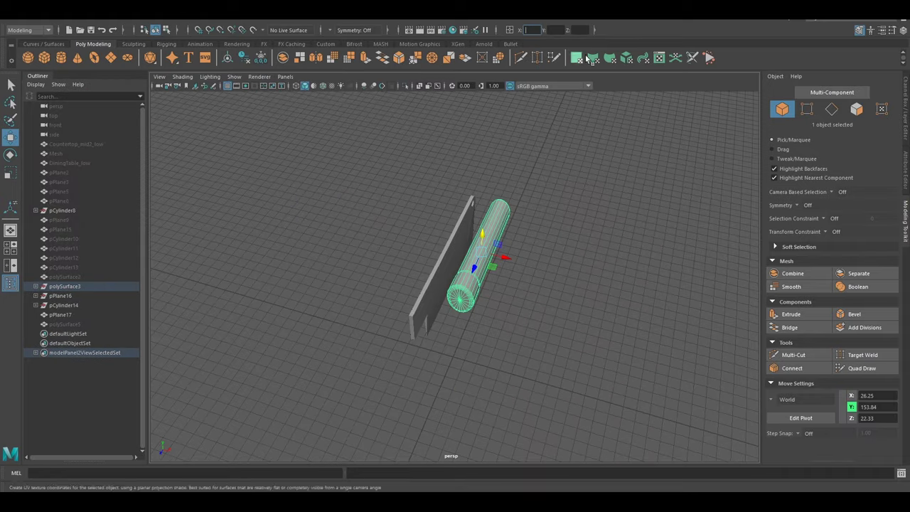
{"action": "key", "text": "F9"}
{"action": "left_click_drag", "start_coordinate": [405, 205], "coordinate": [478, 300]}
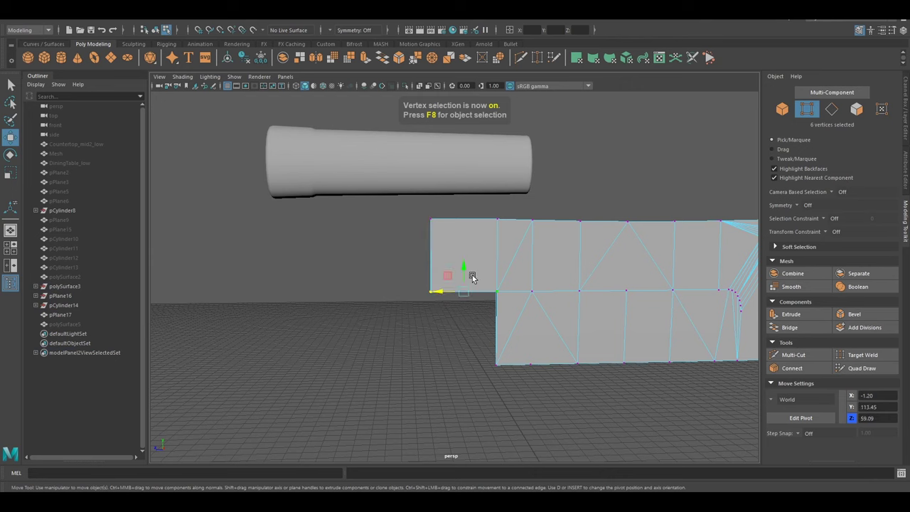
{"action": "key", "text": "F8"}
{"action": "left_click", "coordinate": [352, 215]}
{"action": "left_click_drag", "start_coordinate": [288, 264], "coordinate": [315, 301], "text": "alt"}
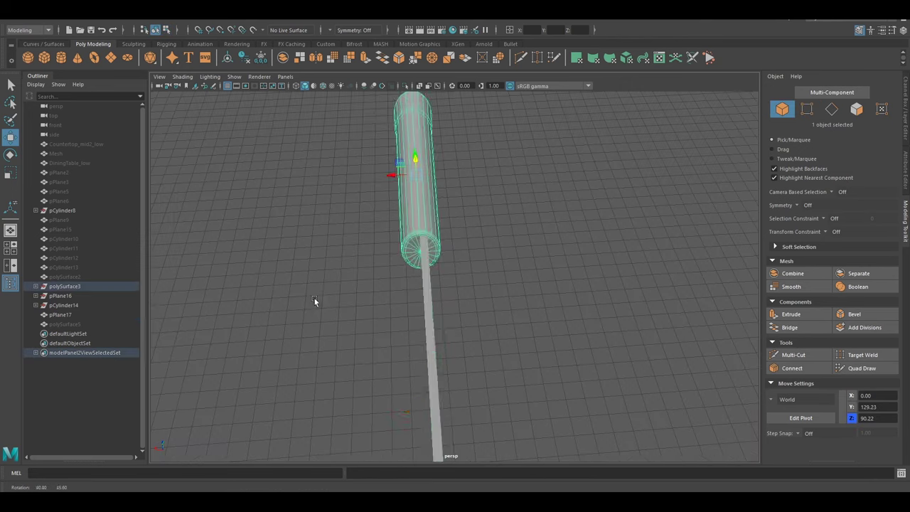
Scale the handle cylinder, orbiting around it to check the fit
{"action": "key", "text": "q"}
{"action": "left_click", "coordinate": [400, 275]}
{"action": "mouse_move", "coordinate": [313, 233]}
{"action": "left_mouse_down", "text": "alt"}
{"action": "mouse_move", "coordinate": [355, 303]}
{"action": "mouse_move", "coordinate": [463, 341]}
{"action": "mouse_move", "coordinate": [481, 301]}
{"action": "mouse_move", "coordinate": [359, 285]}
{"action": "mouse_move", "coordinate": [382, 258]}
{"action": "mouse_move", "coordinate": [487, 284]}
{"action": "mouse_move", "coordinate": [545, 270]}
{"action": "left_mouse_up", "text": "alt"}
{"action": "key", "text": "q"}
Select both the cleaver's handle and blade together and frame them
{"action": "left_click_drag", "start_coordinate": [313, 234], "coordinate": [569, 341]}
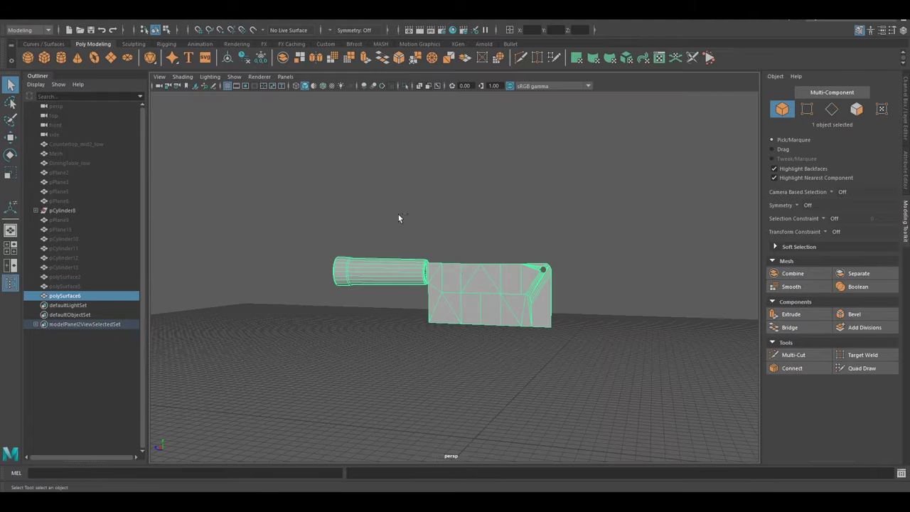
{"action": "scroll", "coordinate": [400, 218], "scroll_direction": "up", "scroll_amount": 5}
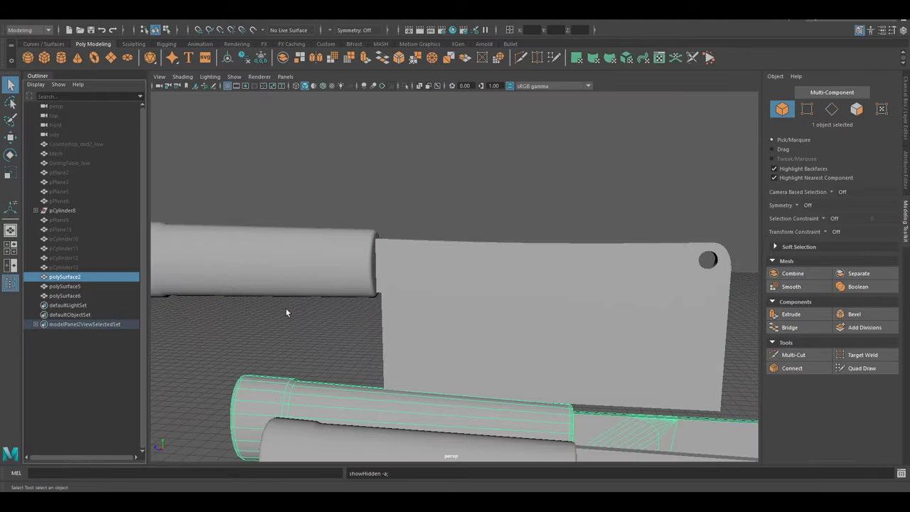
{"action": "scroll", "coordinate": [286, 313], "scroll_direction": "down", "scroll_amount": 5}
{"action": "key", "text": "w"}
Review the three knives from a low front angle, selecting then deselecting the middle knife
{"action": "mouse_move", "coordinate": [286, 313]}
{"action": "left_mouse_down", "text": "alt"}
{"action": "mouse_move", "coordinate": [417, 258]}
{"action": "mouse_move", "coordinate": [529, 305]}
{"action": "mouse_move", "coordinate": [398, 268]}
{"action": "mouse_move", "coordinate": [424, 259]}
{"action": "mouse_move", "coordinate": [466, 283]}
{"action": "mouse_move", "coordinate": [381, 290]}
{"action": "mouse_move", "coordinate": [417, 313]}
{"action": "mouse_move", "coordinate": [371, 295]}
{"action": "left_mouse_up", "text": "alt"}
{"action": "left_click", "coordinate": [425, 284]}
{"action": "key", "text": "r"}
{"action": "key", "text": "q"}
{"action": "left_click", "coordinate": [426, 292]}
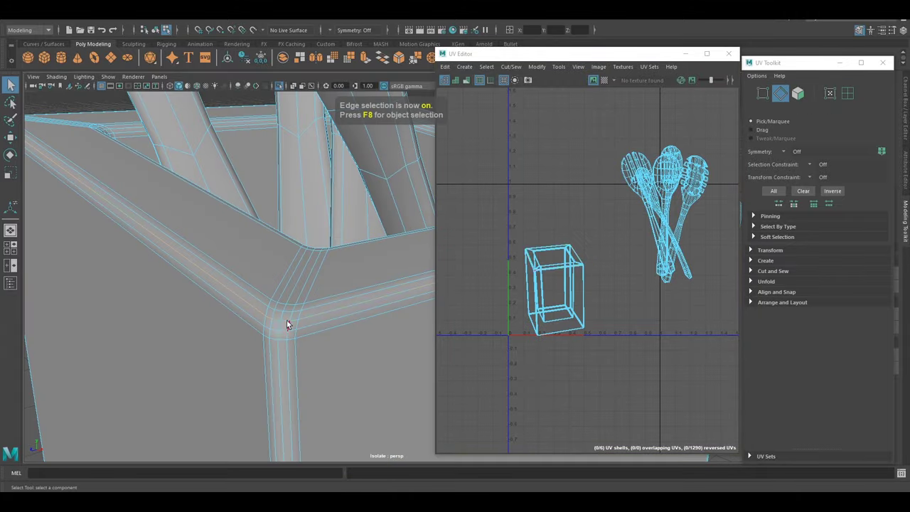
Add the cup's corner edge loops to the seam selection
{"action": "mouse_move", "coordinate": [329, 314]}
{"action": "left_mouse_down", "text": "alt"}
{"action": "mouse_move", "coordinate": [262, 289]}
{"action": "mouse_move", "coordinate": [277, 314]}
{"action": "left_mouse_up", "text": "alt"}
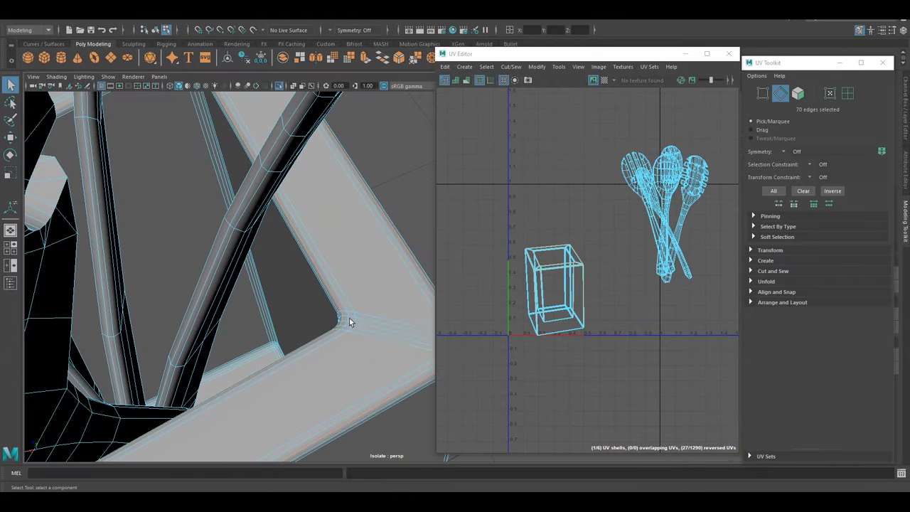
{"action": "right_click_drag", "start_coordinate": [277, 314], "coordinate": [341, 343], "text": "alt"}
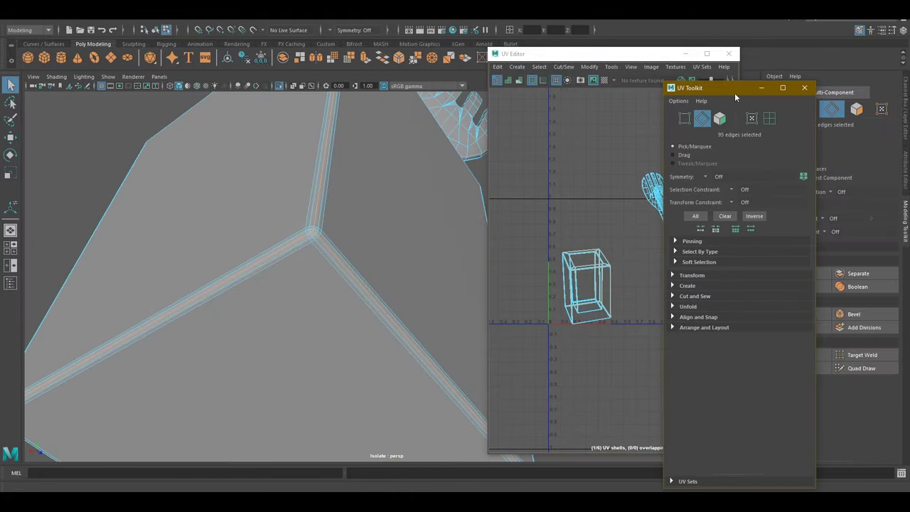
{"action": "double_click", "coordinate": [195, 298], "text": "shift"}
{"action": "mouse_move", "coordinate": [402, 291]}
{"action": "left_mouse_down", "text": "alt"}
{"action": "mouse_move", "coordinate": [297, 296]}
{"action": "mouse_move", "coordinate": [378, 252]}
{"action": "mouse_move", "coordinate": [372, 301]}
{"action": "mouse_move", "coordinate": [122, 305]}
{"action": "mouse_move", "coordinate": [213, 285]}
{"action": "left_mouse_up", "text": "alt"}
{"action": "right_click_drag", "start_coordinate": [583, 306], "coordinate": [601, 300]}
{"action": "left_click", "coordinate": [602, 300]}
Add the cup wall, corner and rim edge loops, then cut the cup's UVs
{"action": "key", "text": "F10"}
{"action": "mouse_move", "coordinate": [412, 247]}
{"action": "left_mouse_down", "text": "alt"}
{"action": "mouse_move", "coordinate": [264, 138]}
{"action": "mouse_move", "coordinate": [310, 226]}
{"action": "mouse_move", "coordinate": [163, 210]}
{"action": "mouse_move", "coordinate": [142, 325]}
{"action": "mouse_move", "coordinate": [333, 300]}
{"action": "mouse_move", "coordinate": [301, 251]}
{"action": "mouse_move", "coordinate": [345, 268]}
{"action": "mouse_move", "coordinate": [244, 270]}
{"action": "mouse_move", "coordinate": [337, 210]}
{"action": "mouse_move", "coordinate": [342, 231]}
{"action": "mouse_move", "coordinate": [282, 271]}
{"action": "mouse_move", "coordinate": [179, 246]}
{"action": "mouse_move", "coordinate": [317, 278]}
{"action": "mouse_move", "coordinate": [252, 304]}
{"action": "mouse_move", "coordinate": [348, 273]}
{"action": "left_mouse_up", "text": "alt"}
{"action": "double_click", "coordinate": [333, 300], "text": "shift"}
{"action": "double_click", "coordinate": [337, 209], "text": "shift"}
{"action": "double_click", "coordinate": [178, 246], "text": "shift"}
{"action": "double_click", "coordinate": [335, 275], "text": "shift"}
{"action": "key", "text": "ctrl+x"}
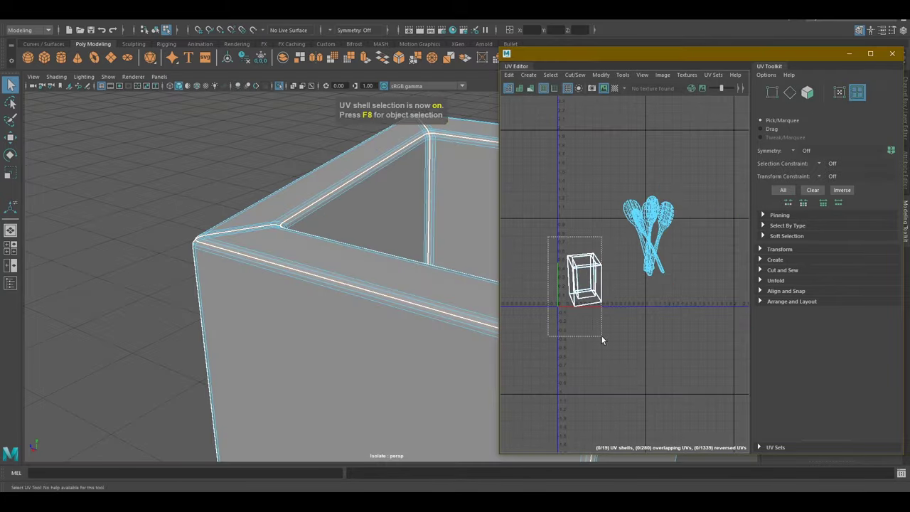
Move the cup's UV shell aside and isolate the next utensil
{"action": "left_click_drag", "start_coordinate": [547, 237], "coordinate": [602, 340]}
{"action": "key", "text": "w"}
{"action": "left_click_drag", "start_coordinate": [583, 285], "coordinate": [627, 266]}
{"action": "key", "text": "ctrl+1"}
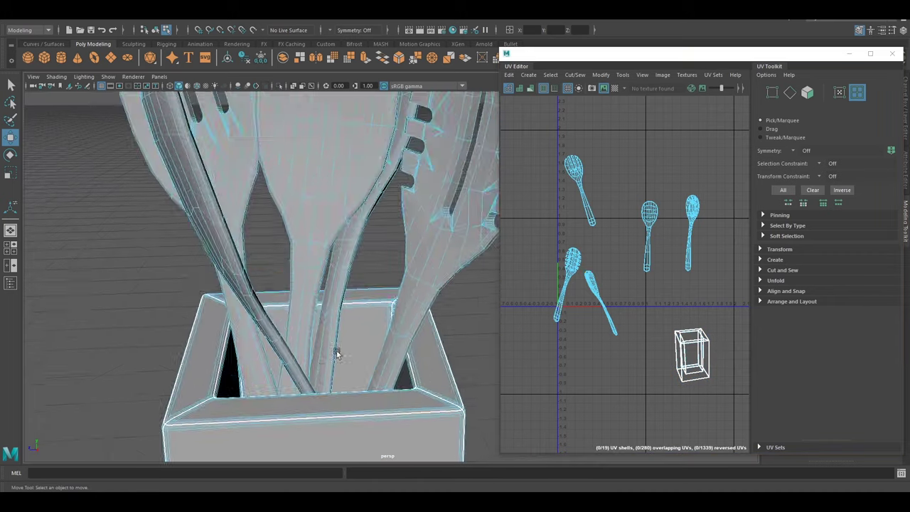
{"action": "left_click", "coordinate": [394, 280]}
{"action": "key", "text": "ctrl+1"}
Select edge loops around the fork head as a seam
{"action": "key", "text": "F10"}
{"action": "mouse_move", "coordinate": [413, 277]}
{"action": "left_mouse_down", "text": "alt"}
{"action": "mouse_move", "coordinate": [289, 260]}
{"action": "mouse_move", "coordinate": [391, 294]}
{"action": "mouse_move", "coordinate": [208, 334]}
{"action": "mouse_move", "coordinate": [329, 395]}
{"action": "left_mouse_up", "text": "alt"}
{"action": "key", "text": "q"}
{"action": "double_click", "coordinate": [289, 264]}
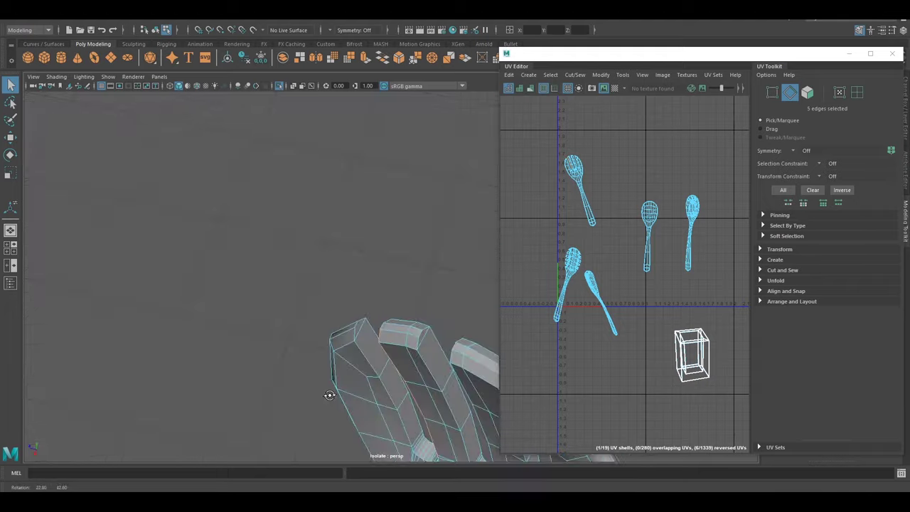
{"action": "left_click_drag", "start_coordinate": [385, 303], "coordinate": [365, 244], "text": "alt"}
{"action": "mouse_move", "coordinate": [366, 243]}
{"action": "right_mouse_down", "text": "alt"}
{"action": "mouse_move", "coordinate": [349, 163]}
{"action": "mouse_move", "coordinate": [427, 346]}
{"action": "right_mouse_up", "text": "alt"}
{"action": "left_click_drag", "start_coordinate": [427, 345], "coordinate": [423, 235], "text": "alt"}
Add the fork tine edges to the seam and cut the head's UVs
{"action": "right_click_drag", "start_coordinate": [423, 235], "coordinate": [331, 311], "text": "alt"}
{"action": "double_click", "coordinate": [305, 258], "text": "shift"}
{"action": "left_click_drag", "start_coordinate": [305, 258], "coordinate": [287, 357], "text": "alt"}
{"action": "mouse_move", "coordinate": [286, 358]}
{"action": "right_mouse_down", "text": "alt"}
{"action": "mouse_move", "coordinate": [275, 202]}
{"action": "mouse_move", "coordinate": [213, 325]}
{"action": "right_mouse_up", "text": "alt"}
{"action": "left_click_drag", "start_coordinate": [213, 325], "coordinate": [341, 271], "text": "alt"}
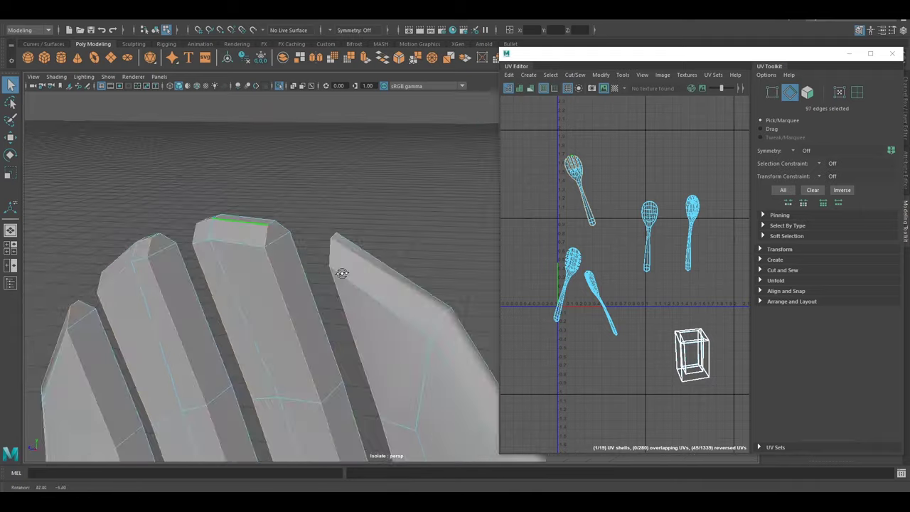
{"action": "key", "text": "ctrl+x"}
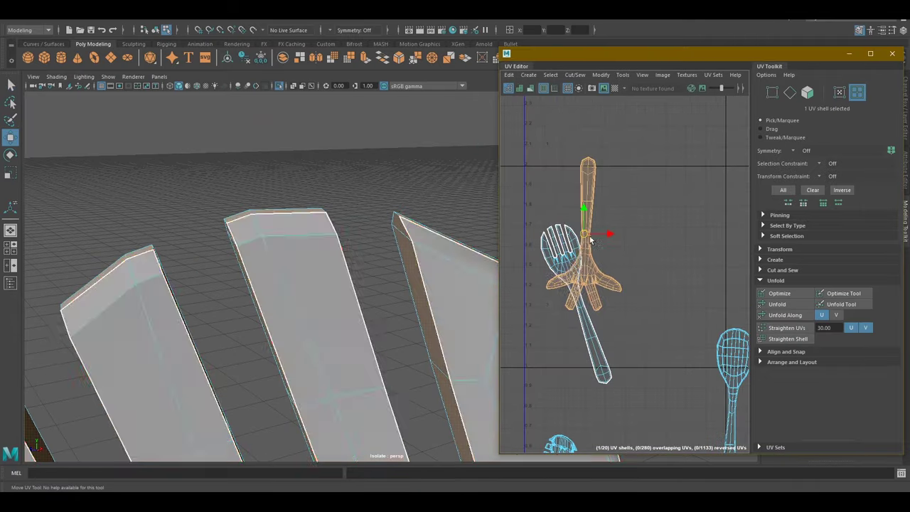
Move the fork head's UV shell off the handle, rotate it sideways, then select the spatula's shell
{"action": "left_click_drag", "start_coordinate": [590, 240], "coordinate": [652, 241]}
{"action": "left_click_drag", "start_coordinate": [321, 239], "coordinate": [260, 315], "text": "alt"}
{"action": "right_click_drag", "start_coordinate": [261, 315], "coordinate": [330, 230], "text": "alt"}
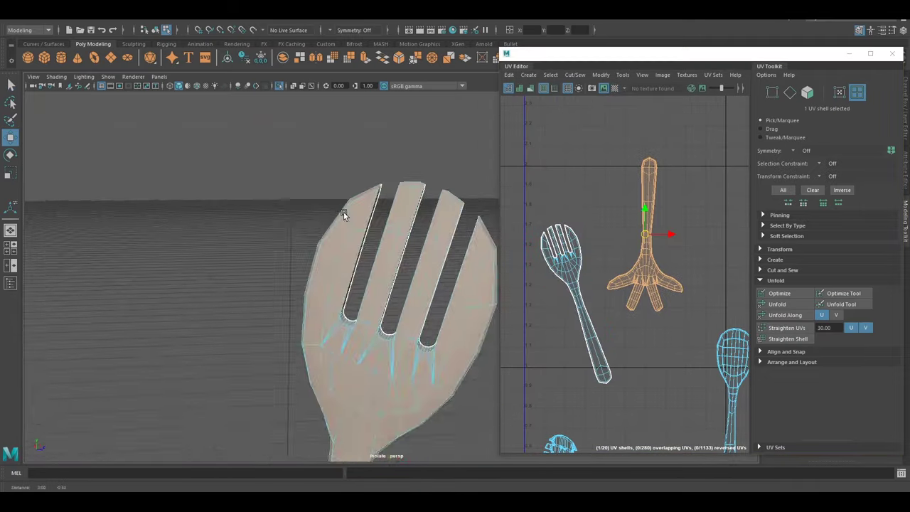
{"action": "left_click_drag", "start_coordinate": [330, 229], "coordinate": [325, 250], "text": "alt"}
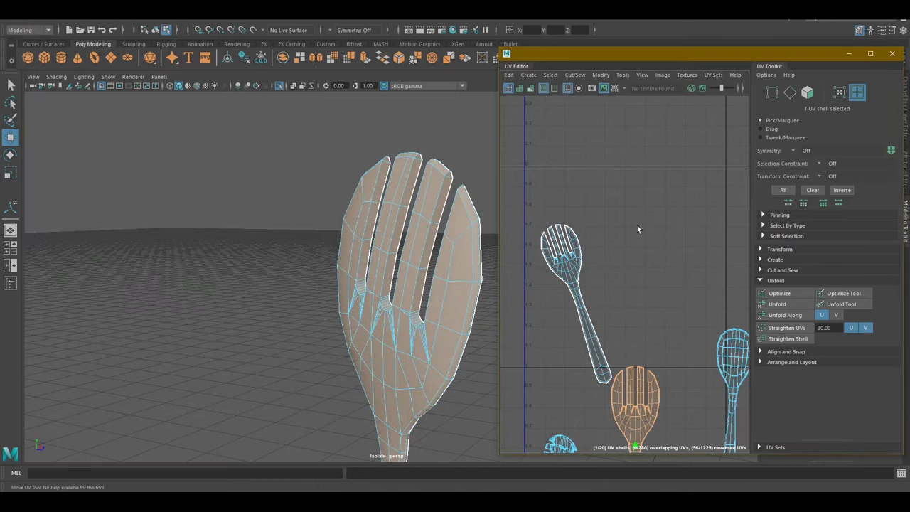
{"action": "scroll", "coordinate": [563, 135], "scroll_direction": "down", "scroll_amount": 2}
{"action": "left_click_drag", "start_coordinate": [620, 315], "coordinate": [644, 306]}
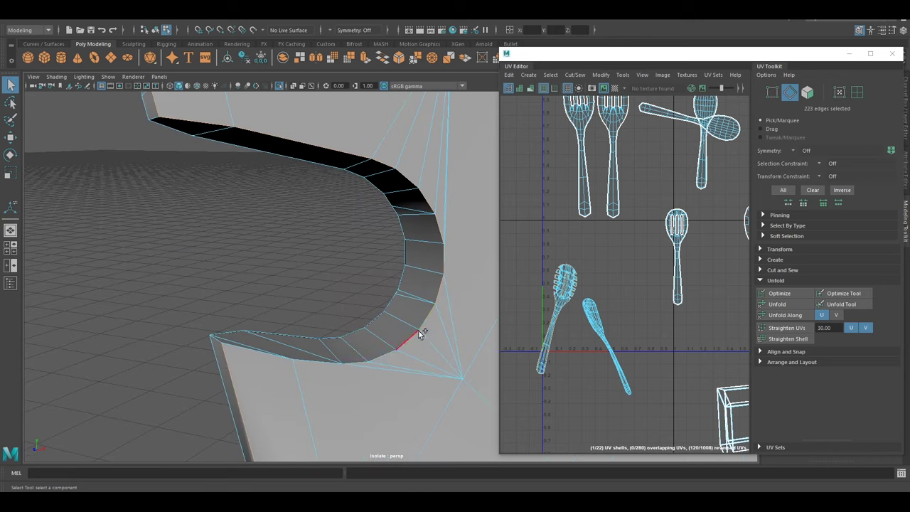
{"action": "left_click_drag", "start_coordinate": [462, 229], "coordinate": [433, 308], "text": "alt"}
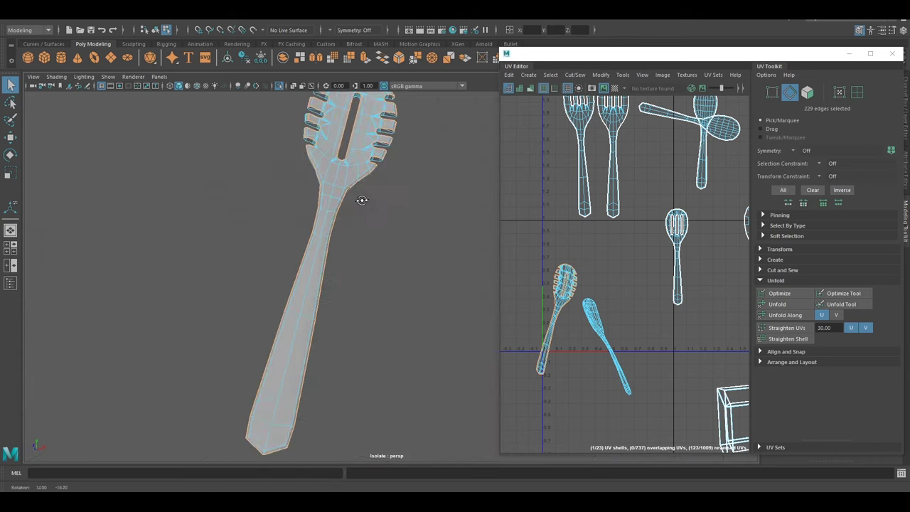
{"action": "left_click", "coordinate": [553, 290]}
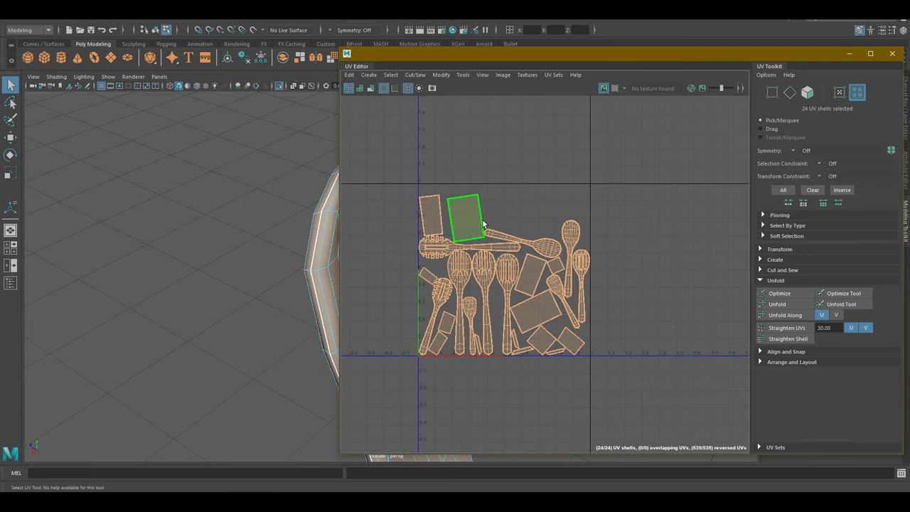
Select the holder's overlapping shells and rotate one holder shell 90 degrees
{"action": "left_click_drag", "start_coordinate": [674, 430], "coordinate": [569, 350]}
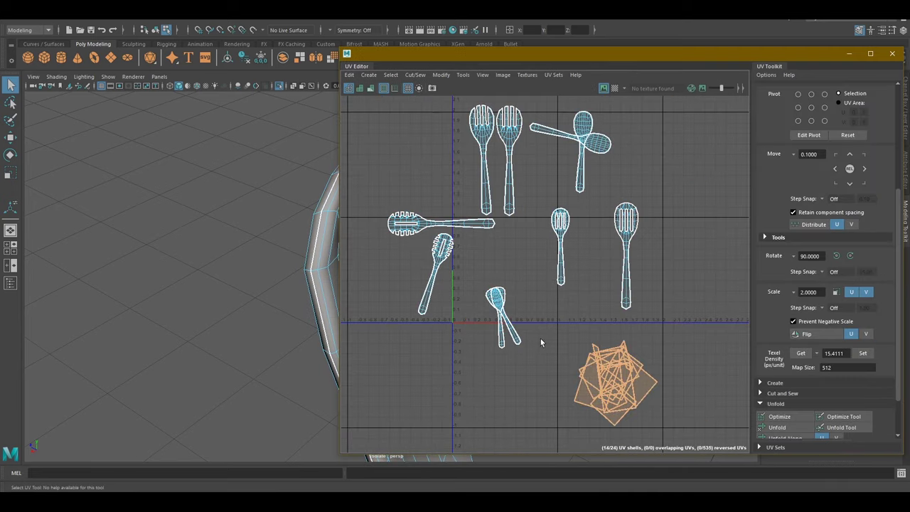
{"action": "scroll", "coordinate": [788, 393], "scroll_direction": "down", "scroll_amount": 5}
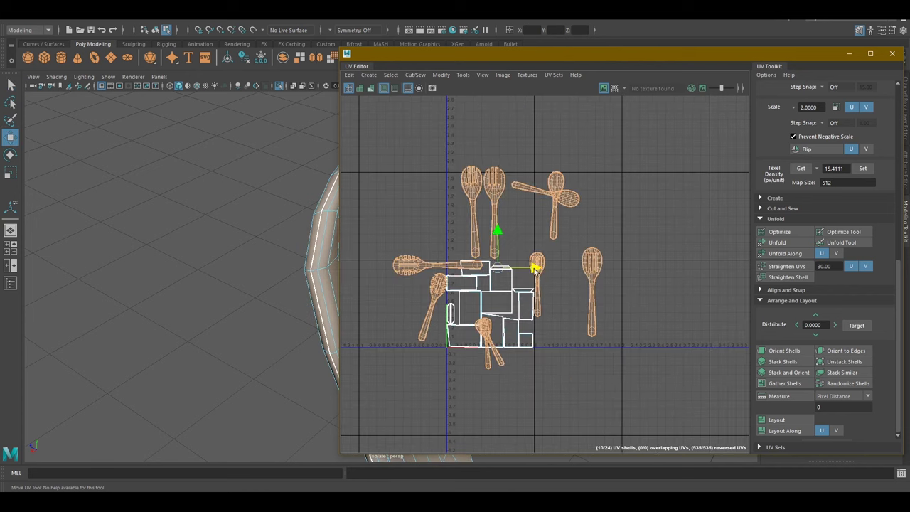
{"action": "left_click_drag", "start_coordinate": [740, 377], "coordinate": [570, 165]}
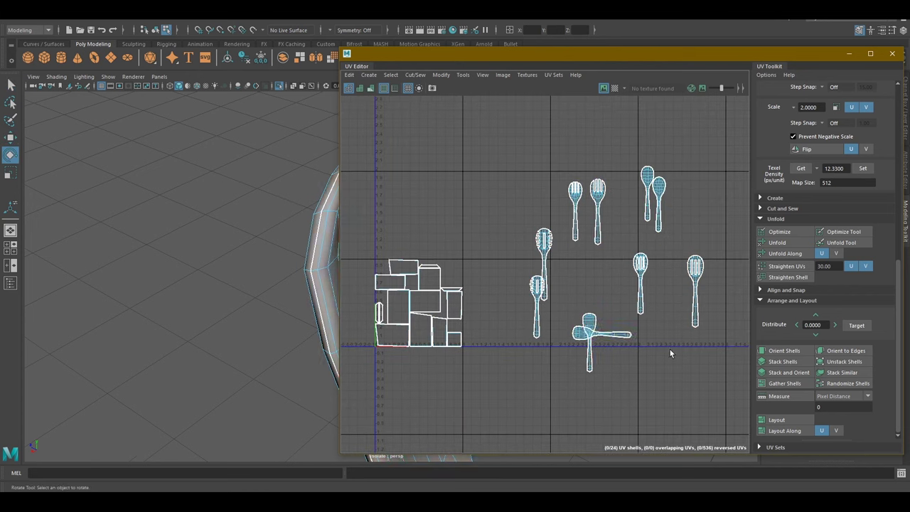
{"action": "key", "text": "ctrl+z"}
{"action": "scroll", "coordinate": [841, 170], "scroll_direction": "up", "scroll_amount": 3}
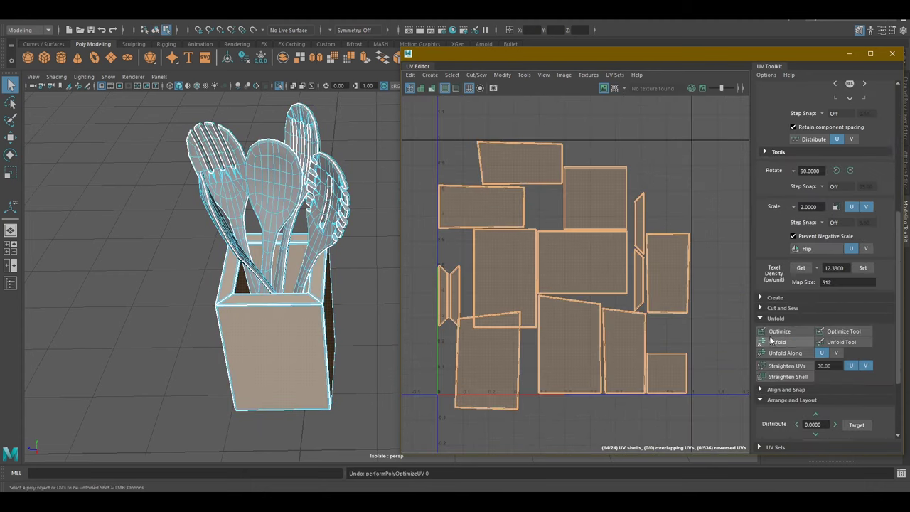
{"action": "left_click", "coordinate": [508, 187]}
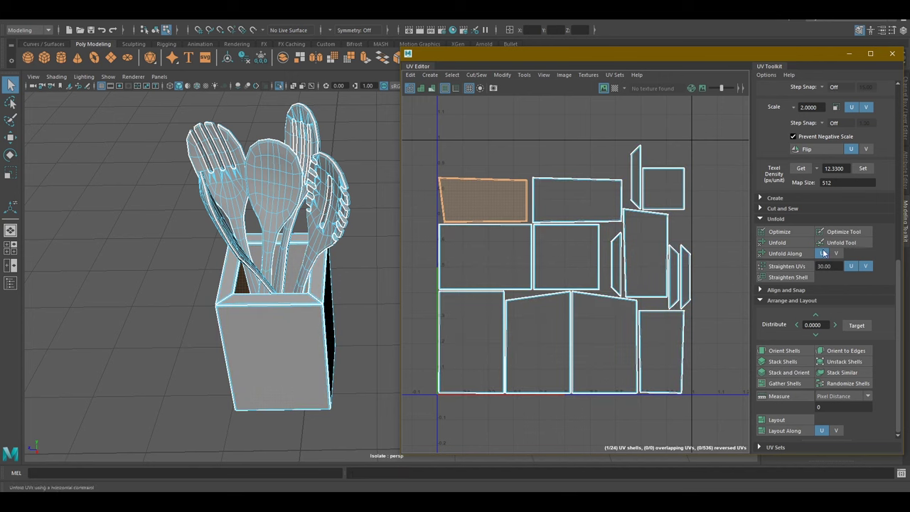
{"action": "left_click", "coordinate": [485, 258]}
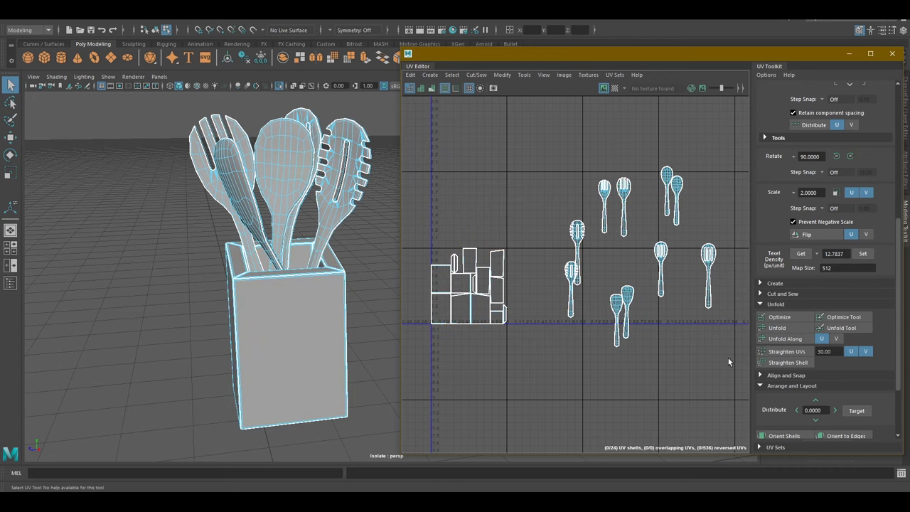
Pack all UV shells into the 0–1 tile with Layout, then close the UV Editor
{"action": "left_click_drag", "start_coordinate": [729, 363], "coordinate": [427, 128]}
{"action": "key", "text": "ctrl+l"}
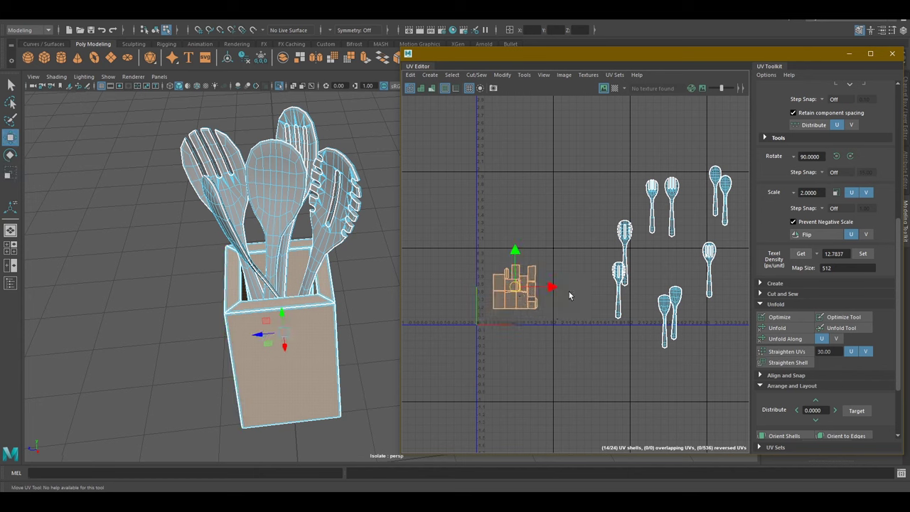
{"action": "key", "text": "ctrl+l"}
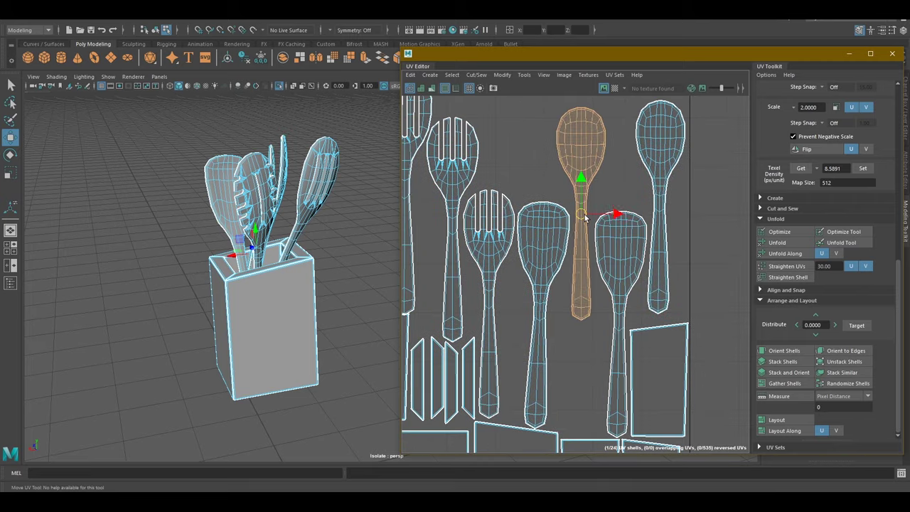
{"action": "left_click", "coordinate": [891, 56]}
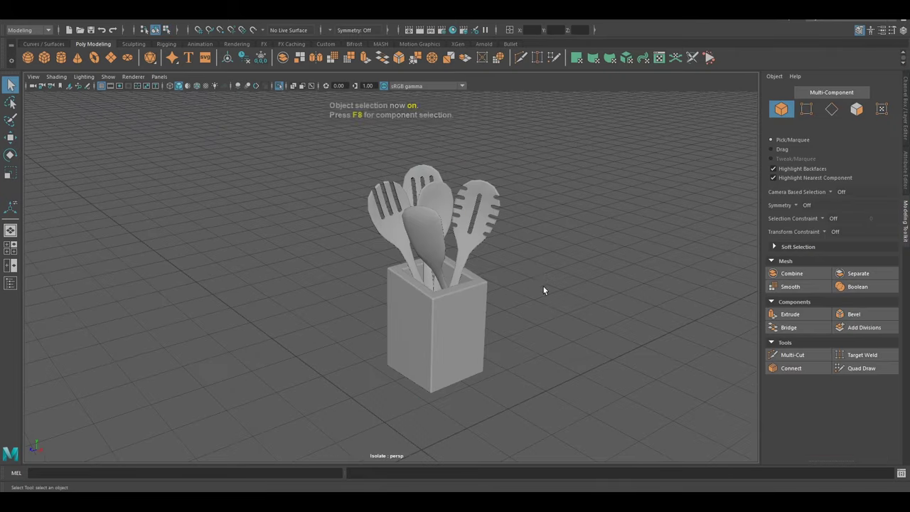
Open the cup's UVs, straighten its curved body shell, and rotate it 90 degrees
{"action": "left_click", "coordinate": [386, 33]}
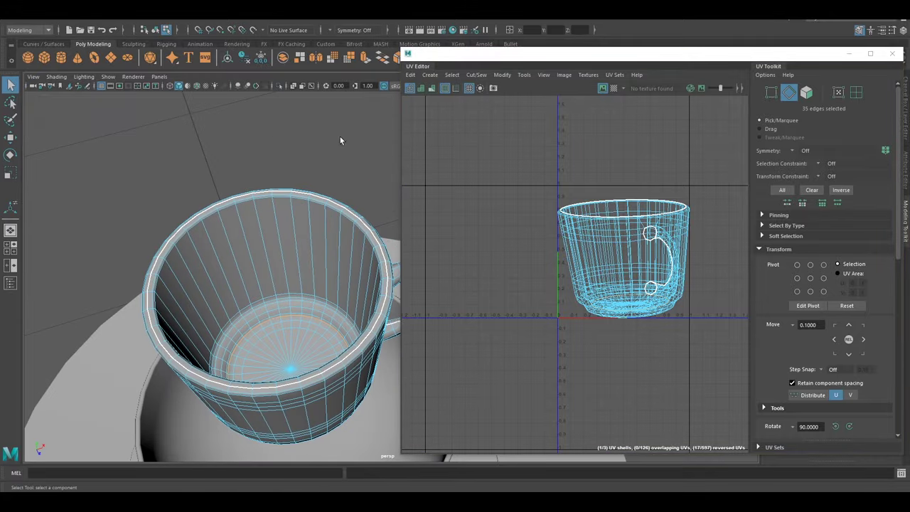
{"action": "scroll", "coordinate": [275, 108], "scroll_direction": "up", "scroll_amount": 3}
{"action": "scroll", "coordinate": [306, 289], "scroll_direction": "up", "scroll_amount": 3}
{"action": "scroll", "coordinate": [306, 289], "scroll_direction": "up", "scroll_amount": 5}
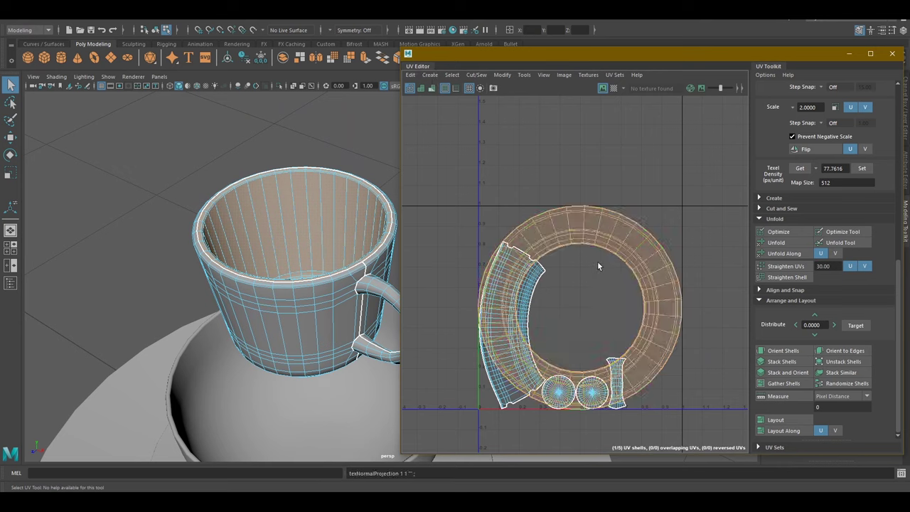
{"action": "left_click", "coordinate": [807, 278]}
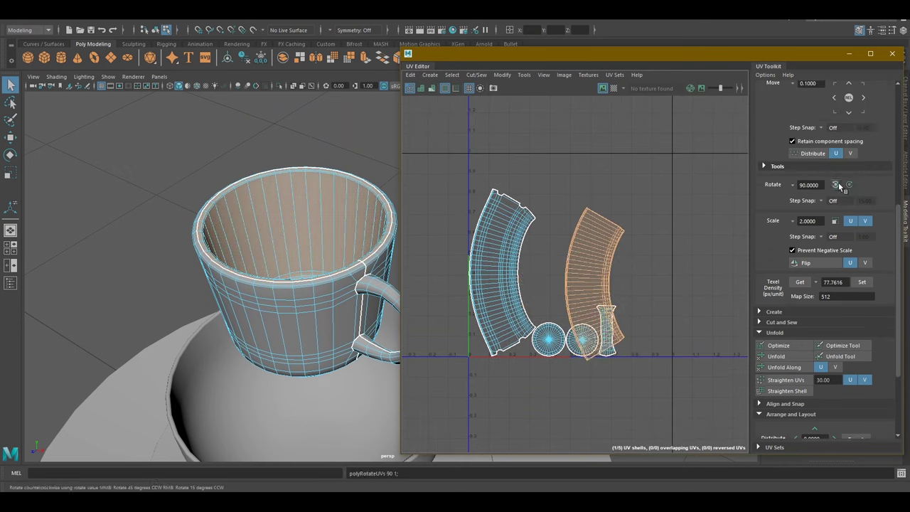
{"action": "left_click", "coordinate": [614, 88]}
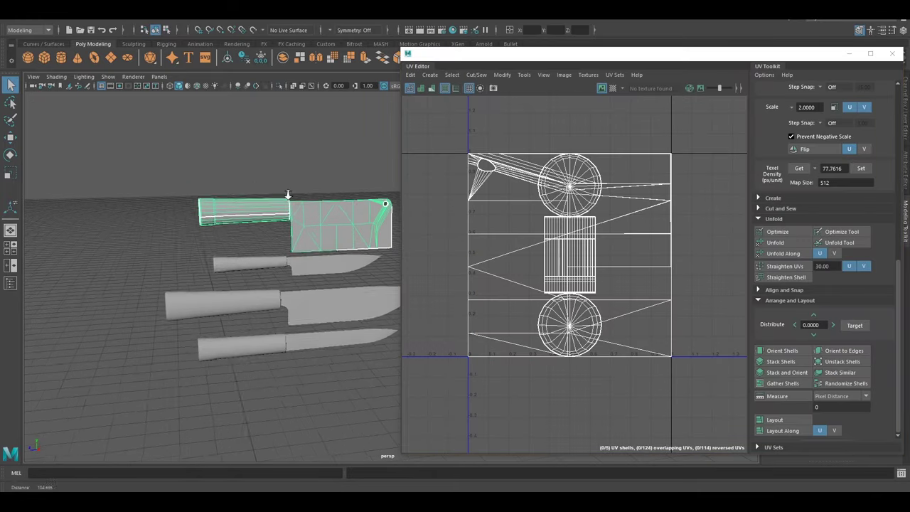
Apply camera-based UV projection to the lower knife, then select and isolate the cleaver
{"action": "left_click", "coordinate": [431, 74]}
{"action": "left_click", "coordinate": [453, 121]}
{"action": "left_click", "coordinate": [281, 201]}
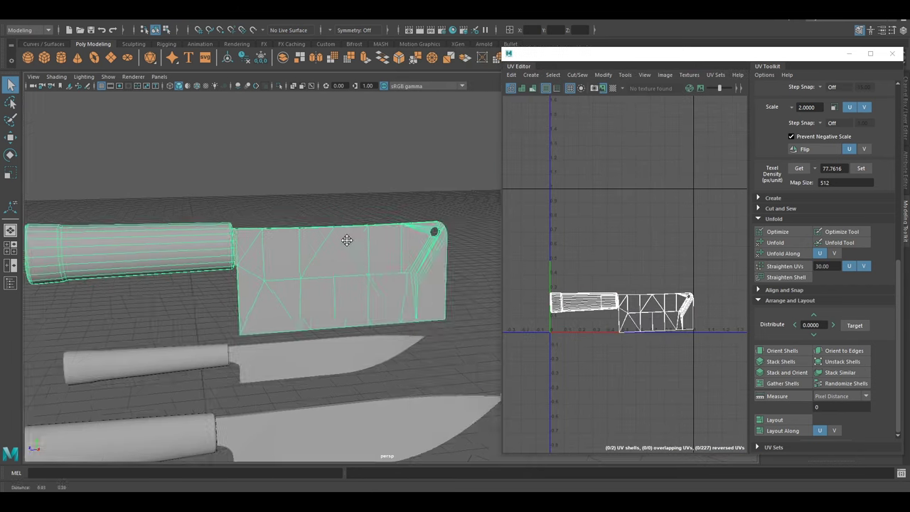
{"action": "key", "text": "ctrl+1"}
Inspect the cleaver blade's edges from several angles along toward the handle
{"action": "left_click_drag", "start_coordinate": [362, 238], "coordinate": [335, 299], "text": "alt"}
{"action": "key", "text": "F10"}
{"action": "scroll", "coordinate": [348, 338], "scroll_direction": "up", "scroll_amount": 3}
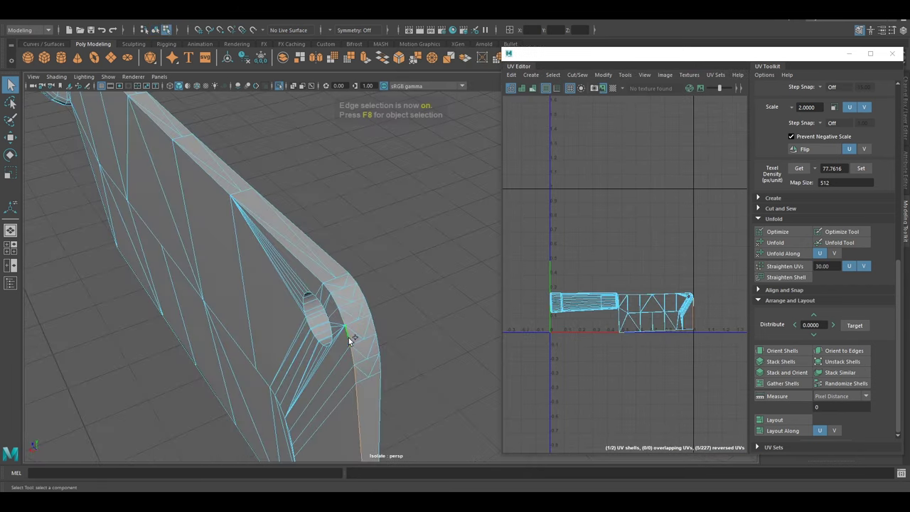
{"action": "scroll", "coordinate": [313, 273], "scroll_direction": "up", "scroll_amount": 3}
{"action": "left_click_drag", "start_coordinate": [390, 330], "coordinate": [214, 219], "text": "alt"}
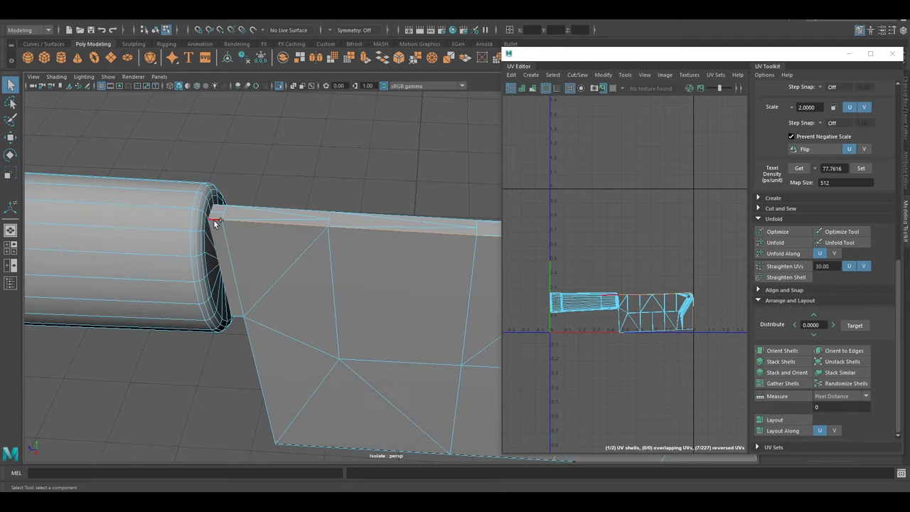
{"action": "scroll", "coordinate": [273, 250], "scroll_direction": "down", "scroll_amount": 5}
{"action": "mouse_move", "coordinate": [273, 250]}
{"action": "left_mouse_down", "text": "alt"}
{"action": "mouse_move", "coordinate": [321, 172]}
{"action": "mouse_move", "coordinate": [207, 243]}
{"action": "left_mouse_up", "text": "alt"}
{"action": "mouse_move", "coordinate": [231, 210]}
{"action": "left_mouse_down", "text": "alt"}
{"action": "mouse_move", "coordinate": [301, 289]}
{"action": "mouse_move", "coordinate": [420, 186]}
{"action": "left_mouse_up", "text": "alt"}
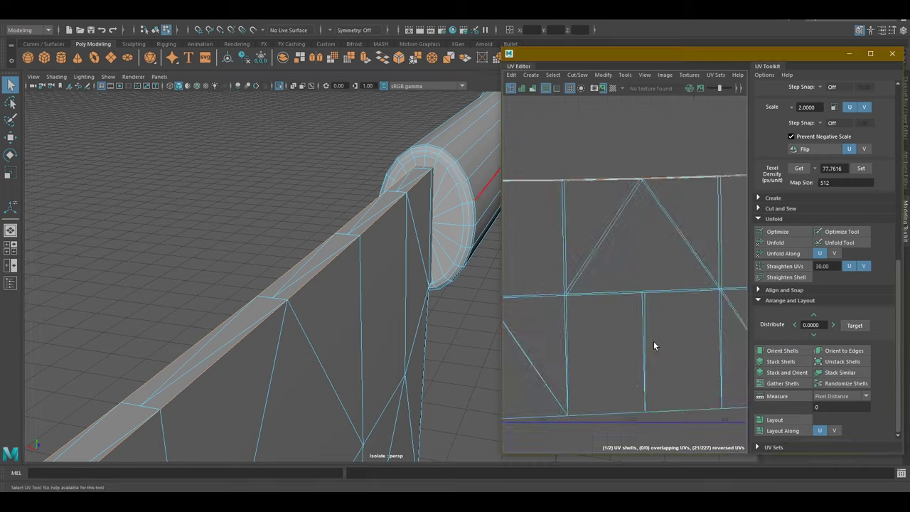
{"action": "middle_click_drag", "start_coordinate": [654, 345], "coordinate": [651, 119], "text": "alt"}
{"action": "mouse_move", "coordinate": [455, 164]}
{"action": "left_mouse_down", "text": "alt"}
{"action": "mouse_move", "coordinate": [371, 217]}
{"action": "mouse_move", "coordinate": [409, 287]}
{"action": "mouse_move", "coordinate": [399, 261]}
{"action": "mouse_move", "coordinate": [385, 355]}
{"action": "mouse_move", "coordinate": [333, 295]}
{"action": "mouse_move", "coordinate": [374, 303]}
{"action": "mouse_move", "coordinate": [374, 337]}
{"action": "mouse_move", "coordinate": [221, 244]}
{"action": "mouse_move", "coordinate": [209, 291]}
{"action": "mouse_move", "coordinate": [299, 214]}
{"action": "left_mouse_up", "text": "alt"}
{"action": "scroll", "coordinate": [421, 382], "scroll_direction": "down", "scroll_amount": 2}
Check the blade edge in face and edge modes, then select the blade's UV shell
{"action": "key", "text": "ctrl+F11"}
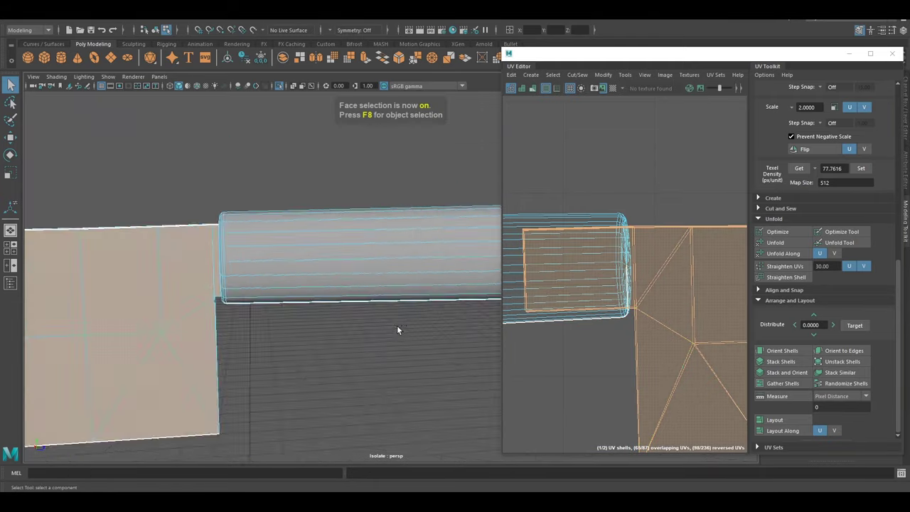
{"action": "mouse_move", "coordinate": [397, 329]}
{"action": "left_mouse_down", "text": "alt"}
{"action": "mouse_move", "coordinate": [358, 329]}
{"action": "mouse_move", "coordinate": [276, 263]}
{"action": "mouse_move", "coordinate": [218, 309]}
{"action": "mouse_move", "coordinate": [313, 333]}
{"action": "mouse_move", "coordinate": [254, 281]}
{"action": "mouse_move", "coordinate": [282, 346]}
{"action": "mouse_move", "coordinate": [627, 62]}
{"action": "mouse_move", "coordinate": [294, 226]}
{"action": "mouse_move", "coordinate": [158, 305]}
{"action": "mouse_move", "coordinate": [299, 284]}
{"action": "left_mouse_up", "text": "alt"}
{"action": "key", "text": "ctrl+F10"}
{"action": "left_click_drag", "start_coordinate": [722, 56], "coordinate": [670, 32]}
{"action": "left_click", "coordinate": [661, 293]}
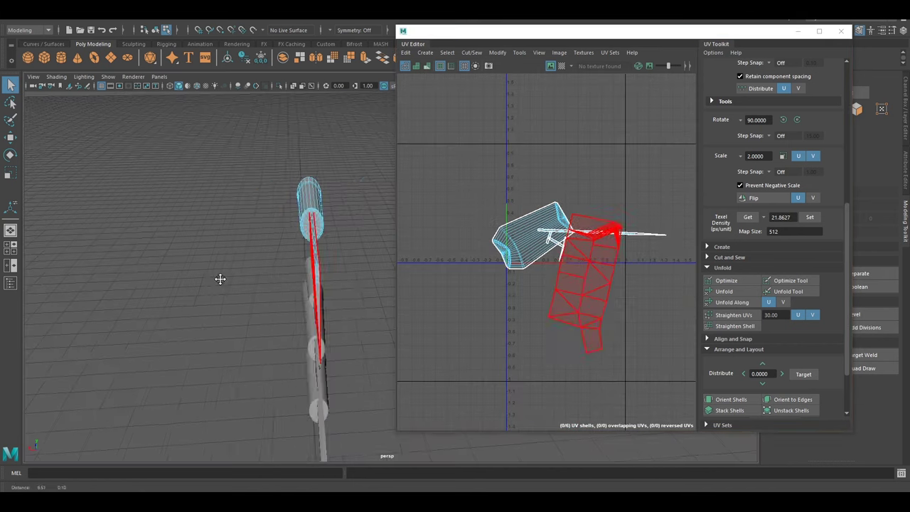
Isolate the selected cleaver blade and view it straight-on and edge-on
{"action": "mouse_move", "coordinate": [199, 264]}
{"action": "left_mouse_down", "text": "alt"}
{"action": "mouse_move", "coordinate": [192, 270]}
{"action": "mouse_move", "coordinate": [243, 329]}
{"action": "mouse_move", "coordinate": [329, 342]}
{"action": "left_mouse_up", "text": "alt"}
{"action": "key", "text": "w"}
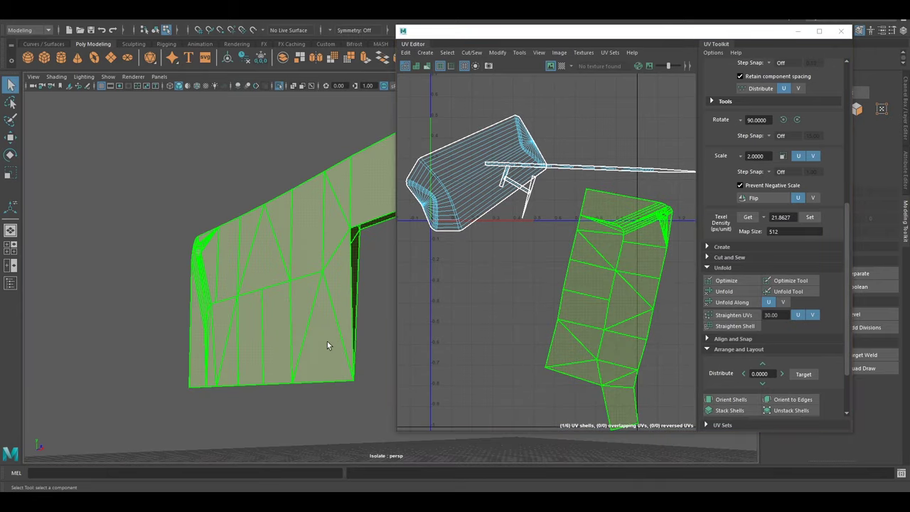
{"action": "key", "text": "ctrl+1"}
{"action": "key", "text": "F9"}
{"action": "scroll", "coordinate": [159, 329], "scroll_direction": "up", "scroll_amount": 3}
{"action": "mouse_move", "coordinate": [283, 359]}
{"action": "left_mouse_down", "text": "alt"}
{"action": "mouse_move", "coordinate": [172, 325]}
{"action": "mouse_move", "coordinate": [196, 360]}
{"action": "left_mouse_up", "text": "alt"}
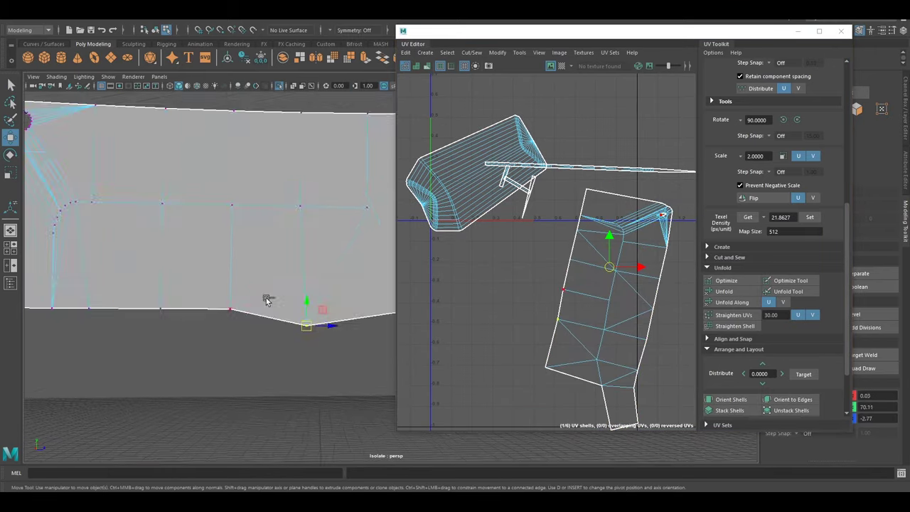
{"action": "mouse_move", "coordinate": [204, 276]}
{"action": "left_mouse_down", "text": "alt"}
{"action": "mouse_move", "coordinate": [289, 296]}
{"action": "mouse_move", "coordinate": [302, 420]}
{"action": "mouse_move", "coordinate": [256, 269]}
{"action": "left_mouse_up", "text": "alt"}
{"action": "key", "text": "q"}
Inspect the blade and its hole in vertex, face and edge modes, then box-select shells to move
{"action": "key", "text": "F9"}
{"action": "key", "text": "F11"}
{"action": "scroll", "coordinate": [339, 321], "scroll_direction": "up", "scroll_amount": 5}
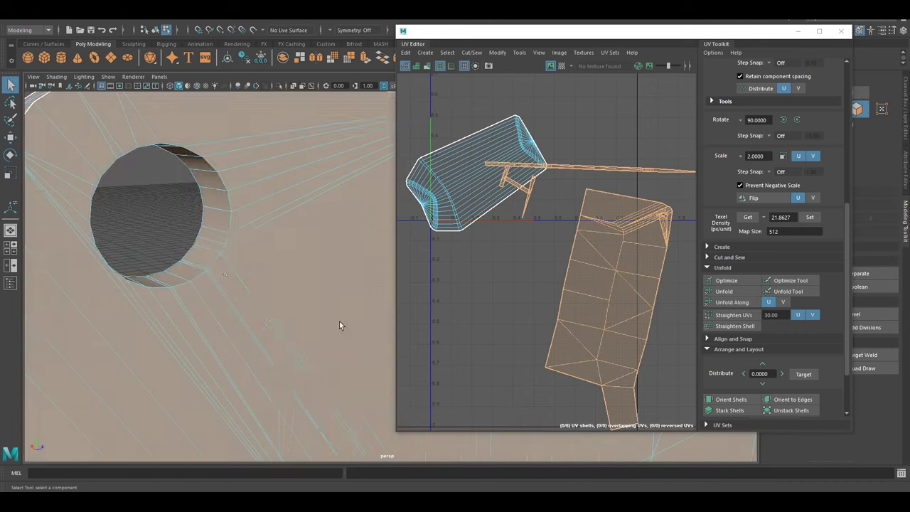
{"action": "key", "text": "F10"}
{"action": "mouse_move", "coordinate": [340, 326]}
{"action": "left_mouse_down", "text": "alt"}
{"action": "mouse_move", "coordinate": [296, 330]}
{"action": "mouse_move", "coordinate": [319, 351]}
{"action": "mouse_move", "coordinate": [246, 265]}
{"action": "mouse_move", "coordinate": [135, 291]}
{"action": "mouse_move", "coordinate": [277, 251]}
{"action": "left_mouse_up", "text": "alt"}
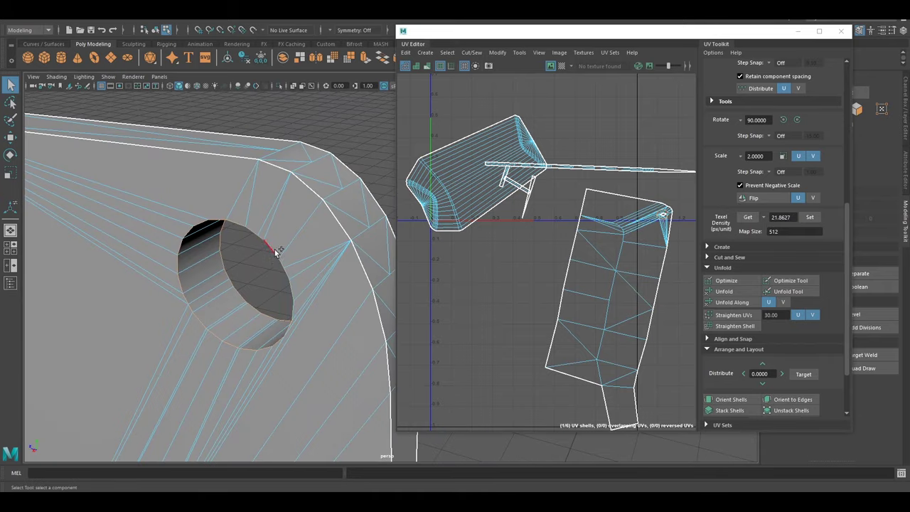
{"action": "scroll", "coordinate": [832, 84], "scroll_direction": "down", "scroll_amount": 3}
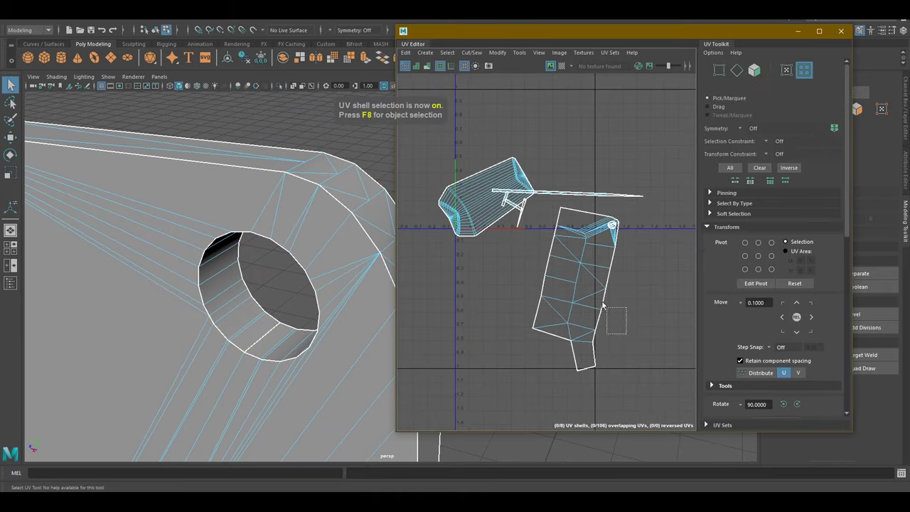
{"action": "left_click_drag", "start_coordinate": [427, 99], "coordinate": [640, 296]}
{"action": "key", "text": "w"}
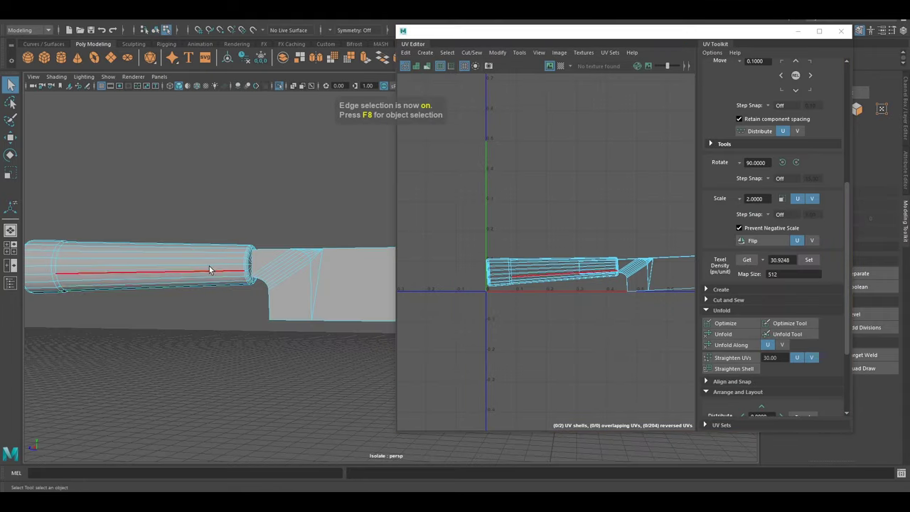
Select the connected knife piece and its UV shells for unwrapping
{"action": "double_click", "coordinate": [244, 299]}
{"action": "left_click_drag", "start_coordinate": [190, 293], "coordinate": [180, 312], "text": "alt"}
{"action": "left_click_drag", "start_coordinate": [235, 322], "coordinate": [421, 209], "text": "alt"}
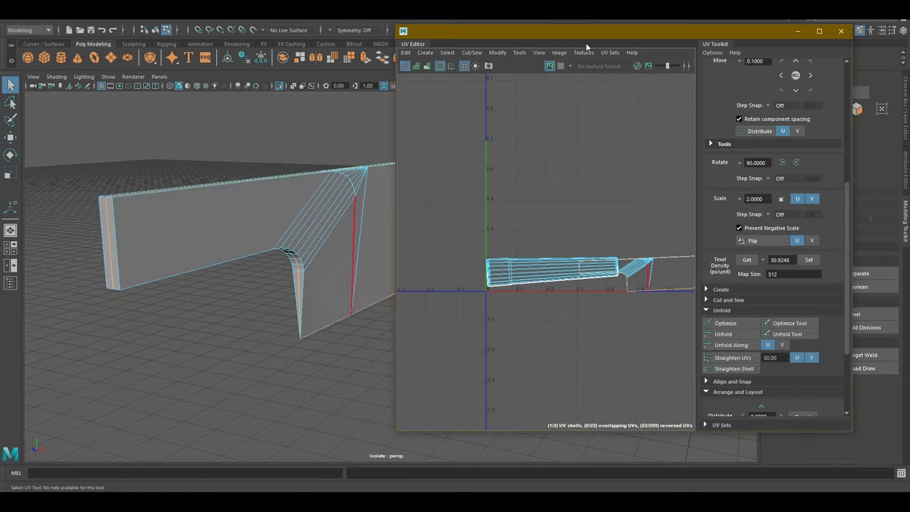
{"action": "scroll", "coordinate": [810, 128], "scroll_direction": "up", "scroll_amount": 5}
{"action": "left_click", "coordinate": [802, 67]}
{"action": "scroll", "coordinate": [741, 298], "scroll_direction": "down", "scroll_amount": 6}
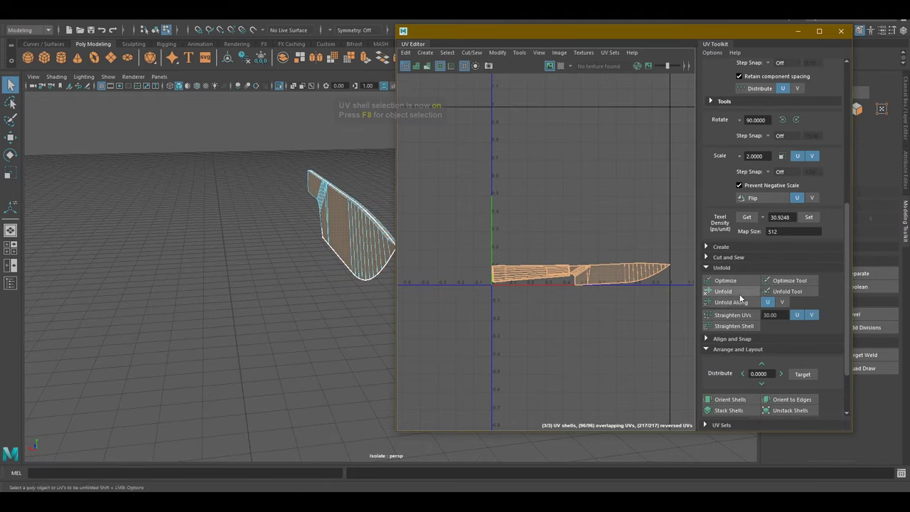
Unfold and lay out the knife shells in 0–1 with a checker, then create the new project
{"action": "left_click", "coordinate": [766, 302]}
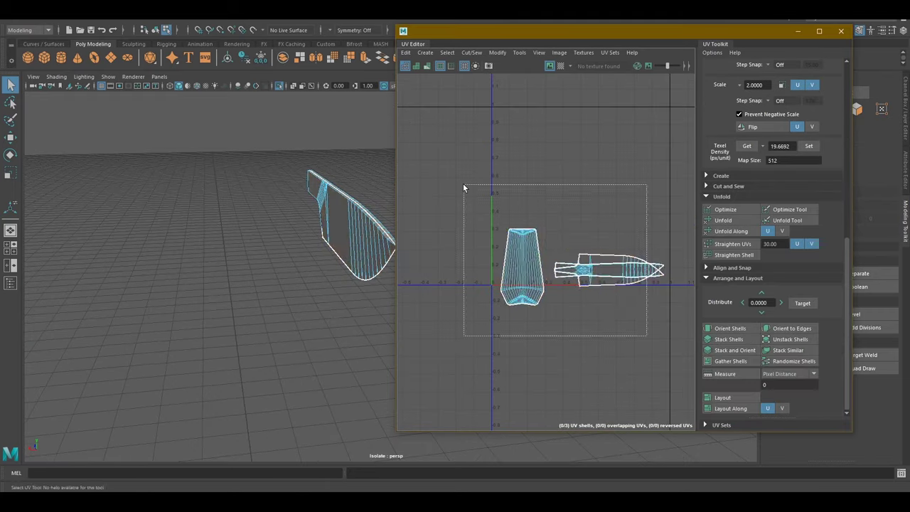
{"action": "scroll", "coordinate": [768, 321], "scroll_direction": "down", "scroll_amount": 2}
{"action": "left_click", "coordinate": [723, 397]}
{"action": "left_click", "coordinate": [560, 66]}
{"action": "left_click_drag", "start_coordinate": [213, 320], "coordinate": [330, 297], "text": "alt"}
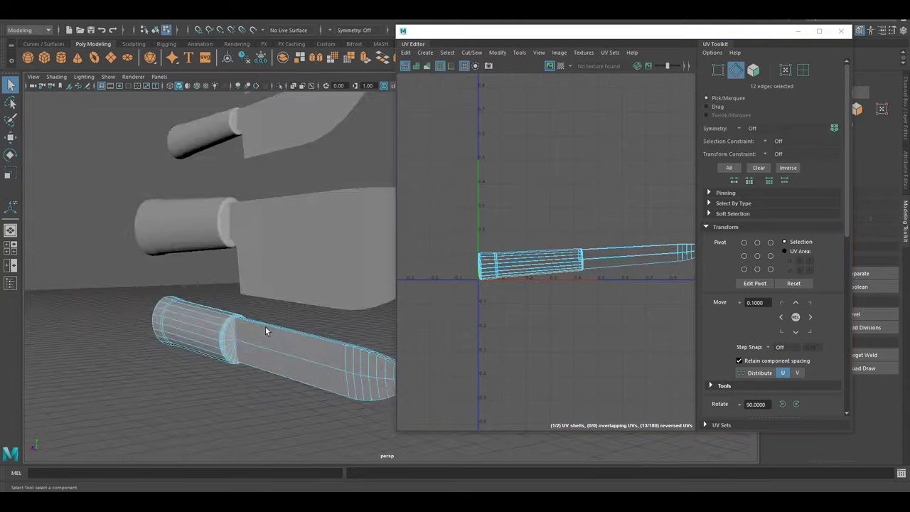
{"action": "left_click", "coordinate": [804, 70]}
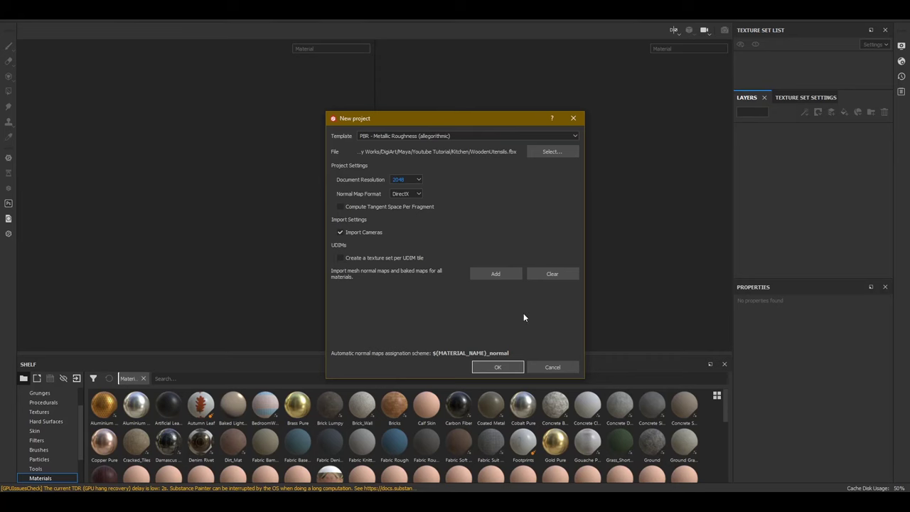
{"action": "left_click", "coordinate": [498, 367]}
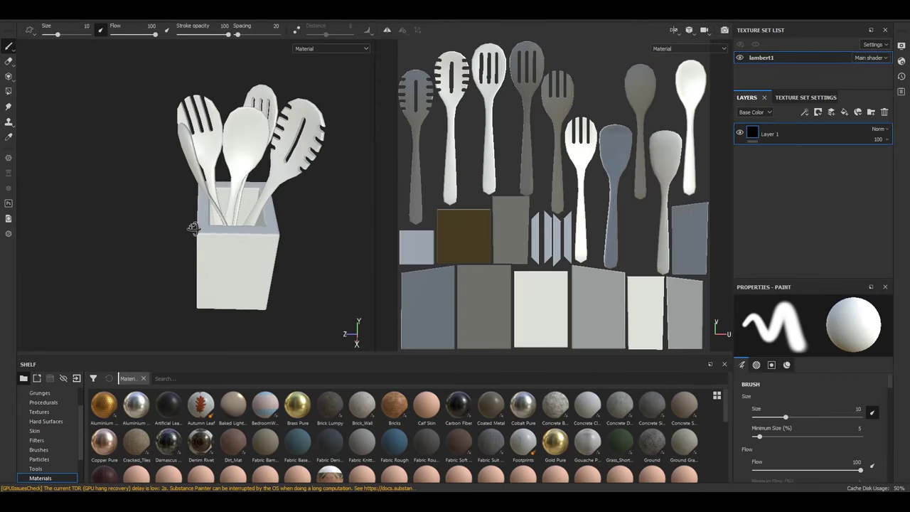
Delete Layer 1, rename the texture set to Utensil, and bake its mesh maps
{"action": "left_click", "coordinate": [884, 112]}
{"action": "double_click", "coordinate": [762, 57]}
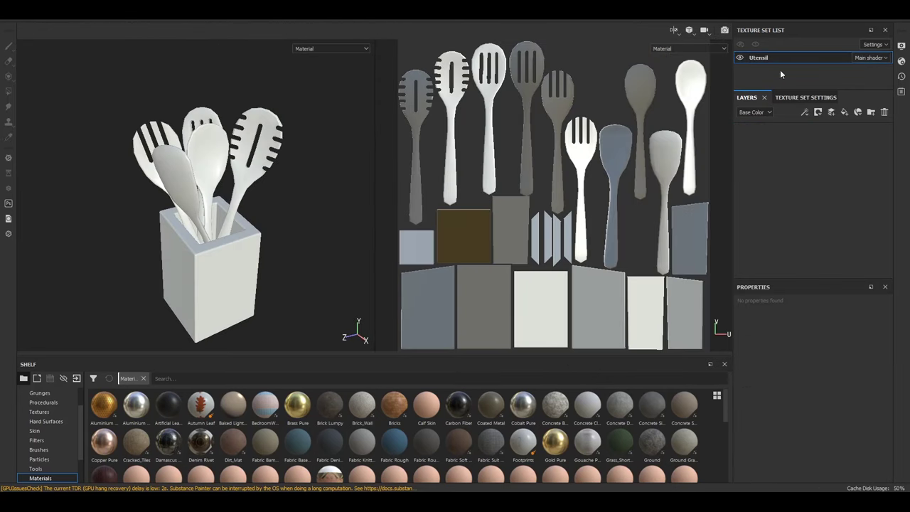
{"action": "left_click", "coordinate": [806, 97]}
{"action": "left_click", "coordinate": [856, 202]}
{"action": "scroll", "coordinate": [478, 214], "scroll_direction": "down", "scroll_amount": 3}
{"action": "left_click", "coordinate": [528, 397]}
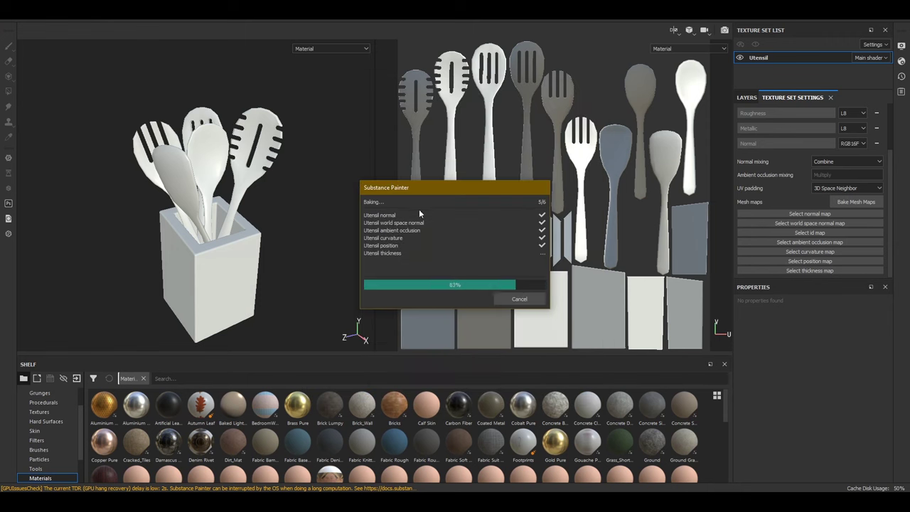
{"action": "left_click", "coordinate": [526, 304]}
Select the new fill layer and switch to filling whole UV islands
{"action": "left_click_drag", "start_coordinate": [214, 213], "coordinate": [250, 299], "text": "alt"}
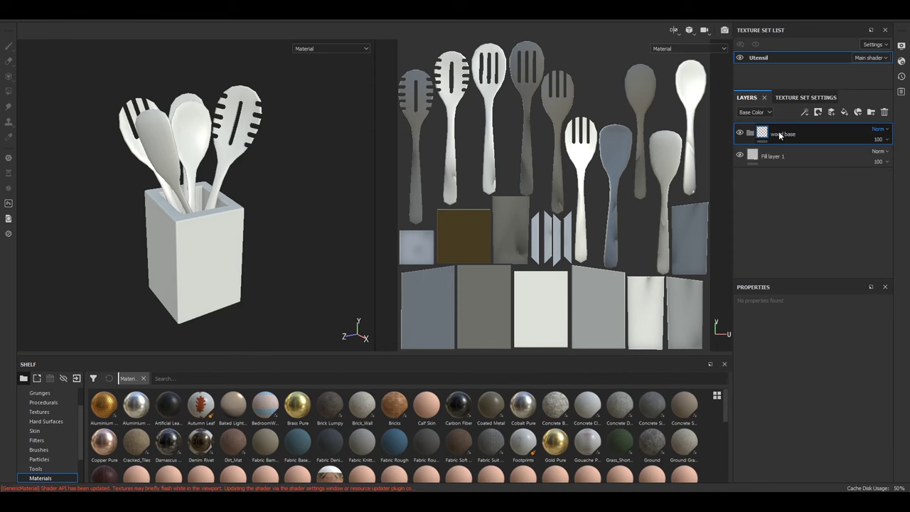
{"action": "left_click", "coordinate": [781, 152]}
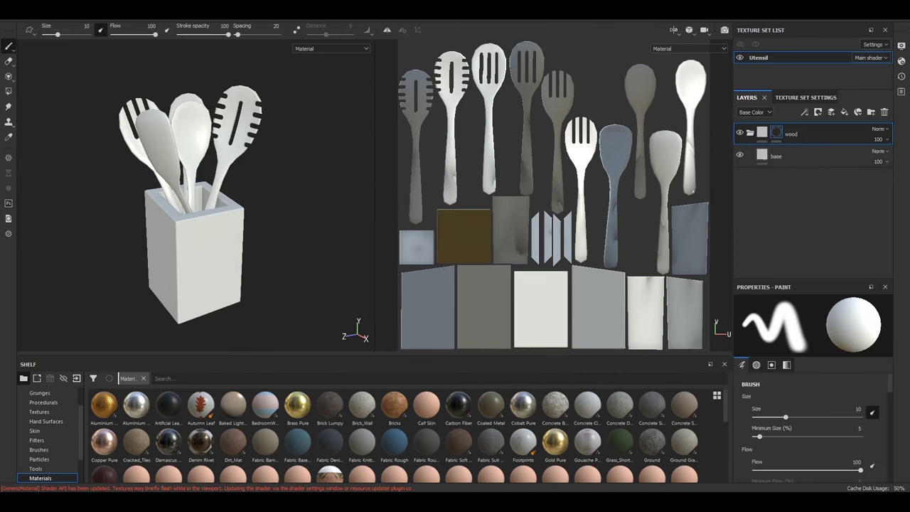
{"action": "left_click", "coordinate": [8, 91]}
Mask the wood folder to the utensil islands and give the base fill an orange-brown colour
{"action": "left_click", "coordinate": [416, 114]}
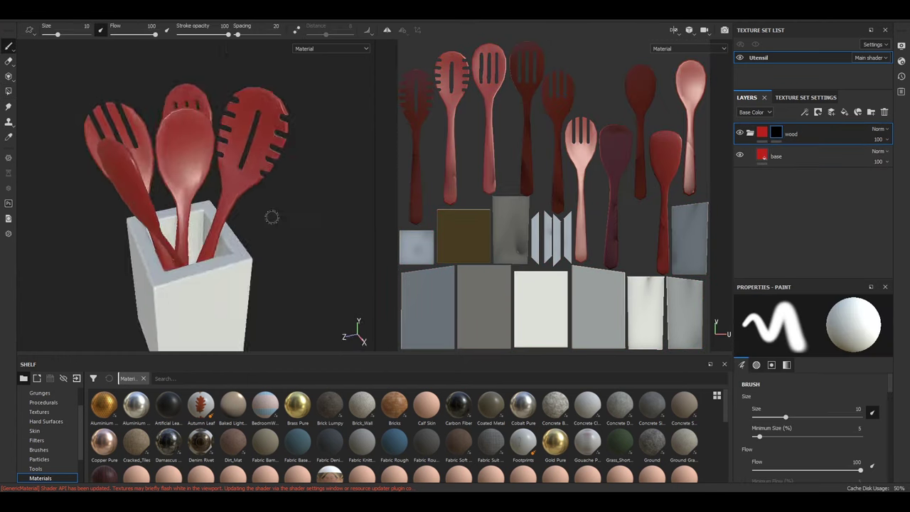
{"action": "left_click", "coordinate": [776, 156]}
{"action": "scroll", "coordinate": [779, 384], "scroll_direction": "down", "scroll_amount": 2}
{"action": "scroll", "coordinate": [780, 384], "scroll_direction": "down", "scroll_amount": 2}
{"action": "left_click", "coordinate": [811, 397]}
{"action": "left_click", "coordinate": [817, 326]}
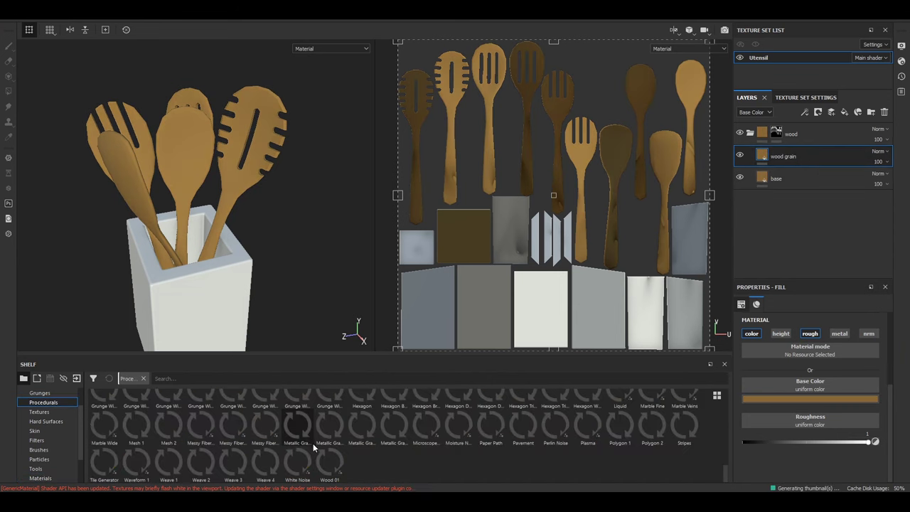
Drive the wood grain layer with Wood 01 and set base roughness to 0.8
{"action": "left_click", "coordinate": [750, 160]}
{"action": "key", "text": "f"}
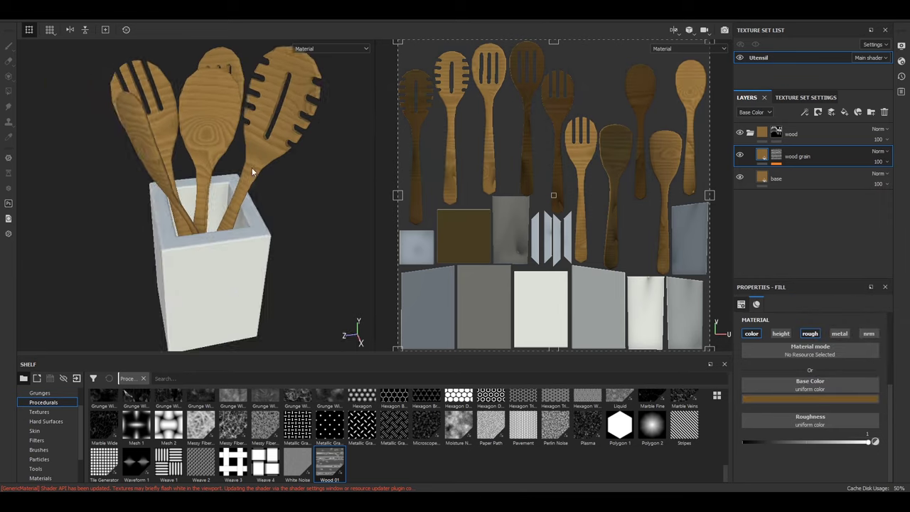
{"action": "left_click", "coordinate": [811, 173]}
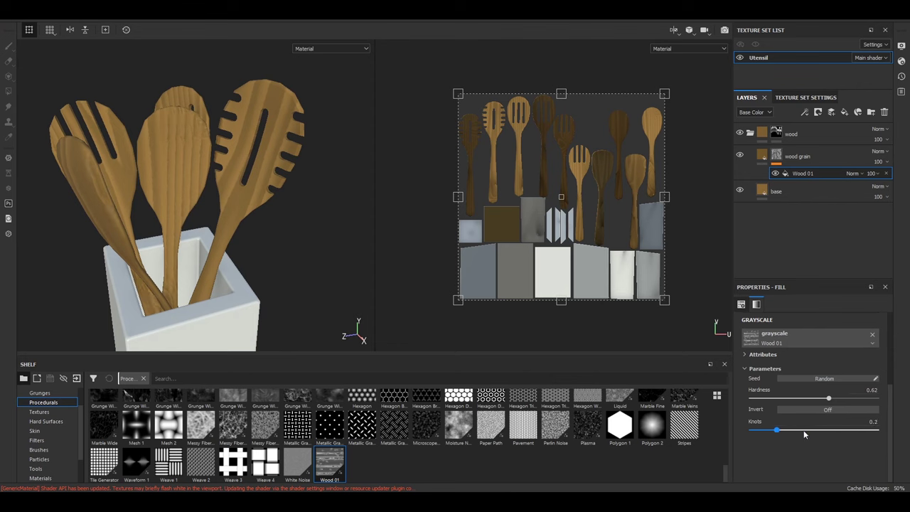
{"action": "left_click", "coordinate": [765, 199]}
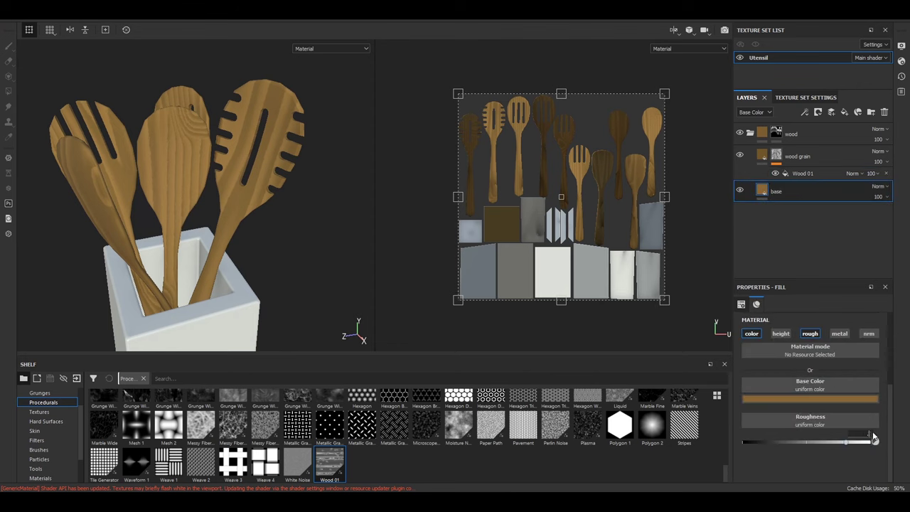
{"action": "mouse_move", "coordinate": [349, 325]}
{"action": "left_mouse_down", "text": "alt"}
{"action": "mouse_move", "coordinate": [235, 216]}
{"action": "mouse_move", "coordinate": [85, 217]}
{"action": "mouse_move", "coordinate": [201, 215]}
{"action": "mouse_move", "coordinate": [297, 187]}
{"action": "left_mouse_up", "text": "alt"}
Duplicate the wood grain layer with Ctrl+D
{"action": "left_click", "coordinate": [806, 157]}
{"action": "key", "text": "ctrl+d"}
{"action": "right_click", "coordinate": [805, 161]}
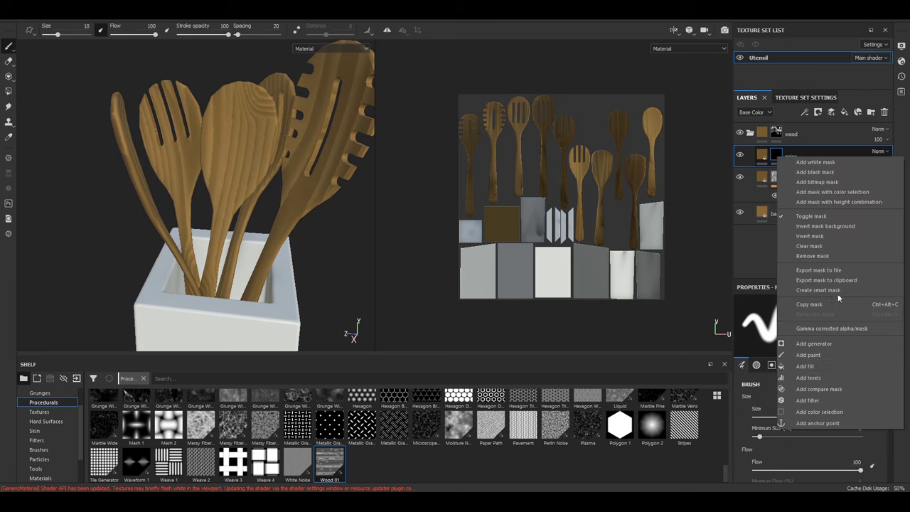
Add a fill effect to the noise layer using BnW Spots 2
{"action": "left_click", "coordinate": [782, 290]}
{"action": "scroll", "coordinate": [389, 410], "scroll_direction": "up", "scroll_amount": 5}
{"action": "scroll", "coordinate": [389, 411], "scroll_direction": "up", "scroll_amount": 5}
{"action": "scroll", "coordinate": [389, 411], "scroll_direction": "up", "scroll_amount": 3}
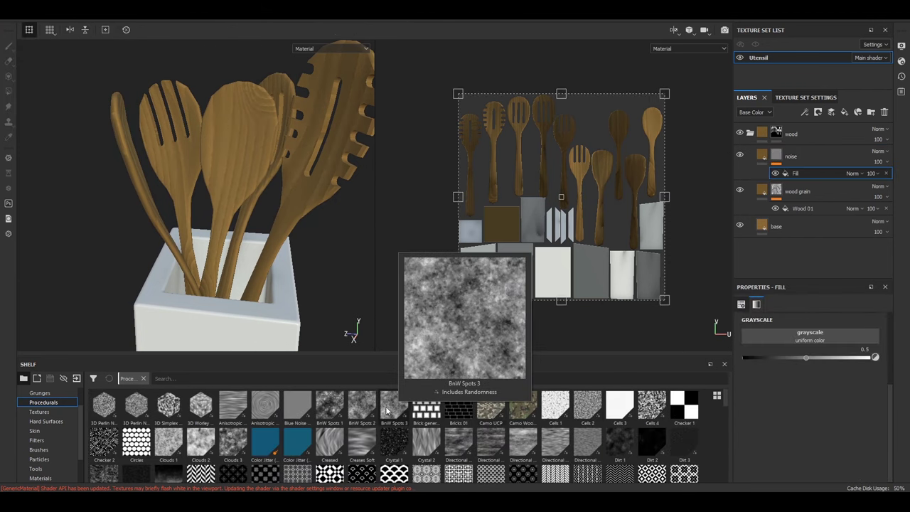
{"action": "left_click_drag", "start_coordinate": [362, 405], "coordinate": [811, 335]}
{"action": "scroll", "coordinate": [213, 214], "scroll_direction": "up", "scroll_amount": 3}
Set the noise layer's colour and lower the base layer roughness to 0.3
{"action": "left_click", "coordinate": [791, 156]}
{"action": "left_click", "coordinate": [811, 350]}
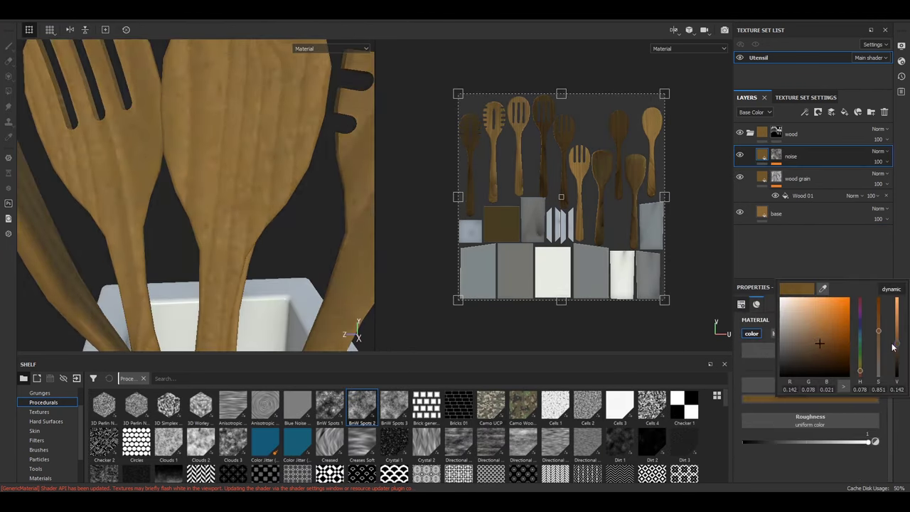
{"action": "left_click", "coordinate": [403, 248]}
{"action": "key", "text": "f"}
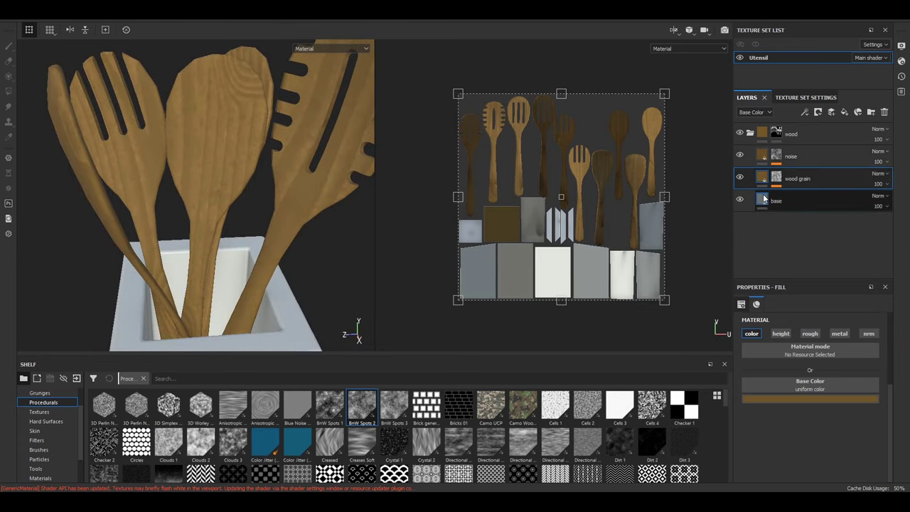
{"action": "left_click", "coordinate": [765, 200]}
{"action": "left_click_drag", "start_coordinate": [299, 238], "coordinate": [247, 241], "text": "alt"}
{"action": "left_click_drag", "start_coordinate": [303, 273], "coordinate": [279, 224], "text": "alt"}
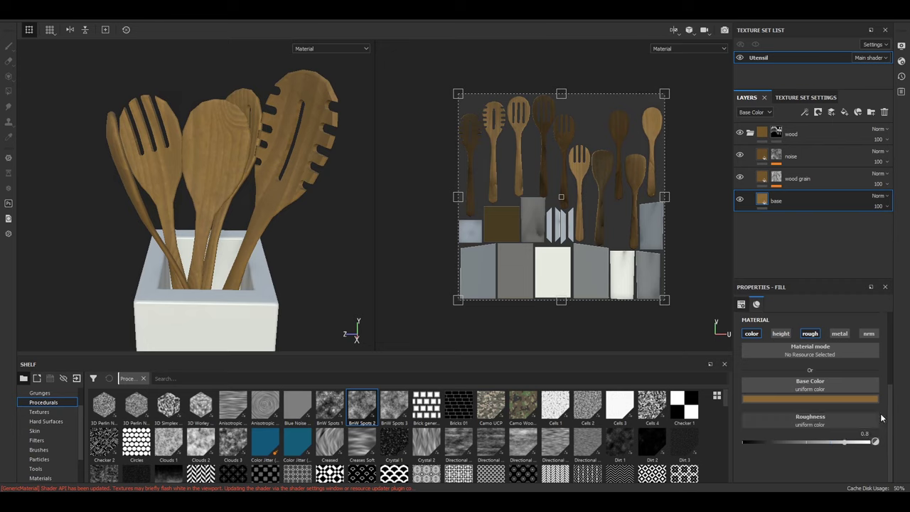
Give the noise and wood grain layers darker reddish-brown colours
{"action": "left_click", "coordinate": [791, 156]}
{"action": "left_click", "coordinate": [811, 399]}
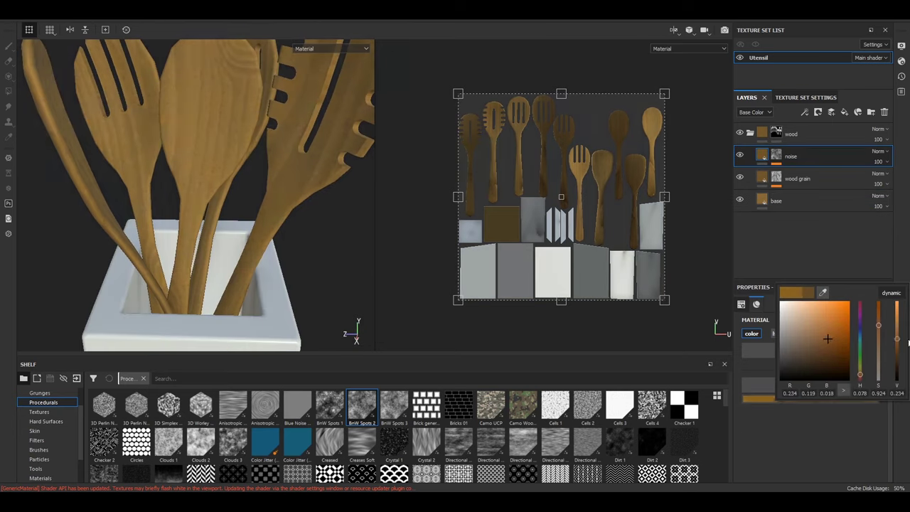
{"action": "left_click_drag", "start_coordinate": [256, 214], "coordinate": [286, 231], "text": "alt"}
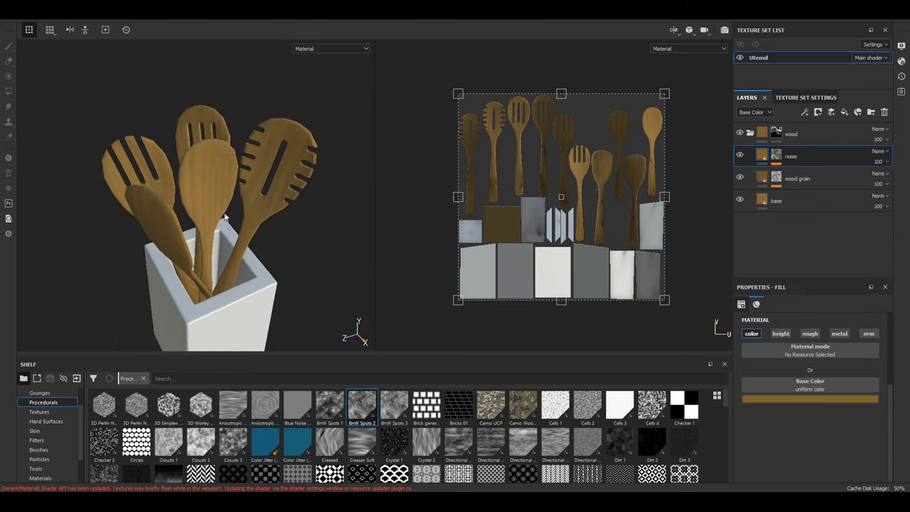
{"action": "left_click_drag", "start_coordinate": [224, 217], "coordinate": [256, 213], "text": "alt"}
{"action": "left_click", "coordinate": [797, 179]}
{"action": "left_click", "coordinate": [811, 399]}
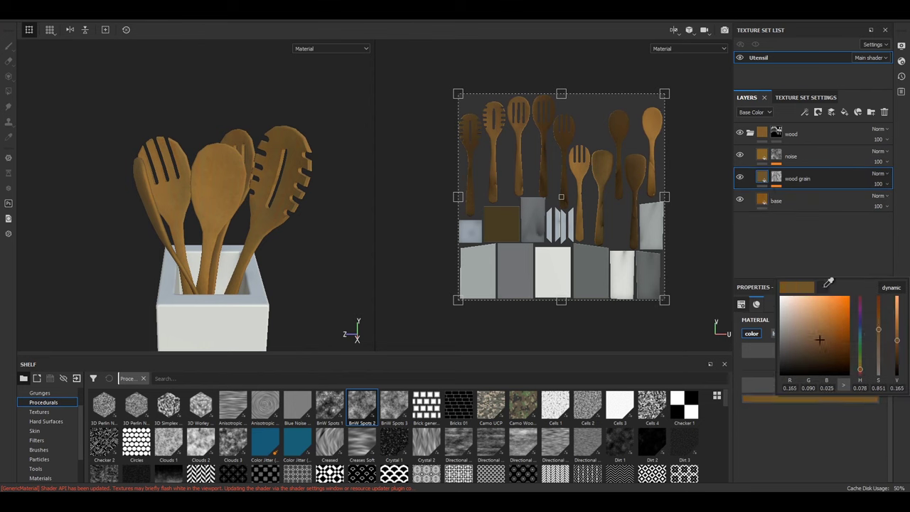
{"action": "left_click_drag", "start_coordinate": [259, 191], "coordinate": [264, 193], "text": "alt"}
{"action": "left_click", "coordinate": [791, 156]}
{"action": "left_click", "coordinate": [810, 399]}
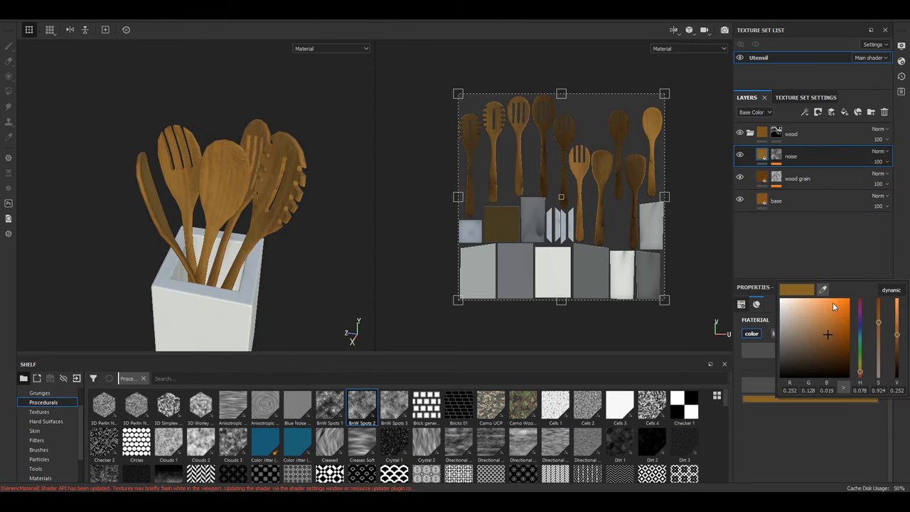
{"action": "left_click", "coordinate": [837, 349]}
{"action": "left_click_drag", "start_coordinate": [241, 235], "coordinate": [254, 244], "text": "alt"}
{"action": "mouse_move", "coordinate": [254, 244]}
{"action": "right_mouse_down", "text": "alt"}
{"action": "mouse_move", "coordinate": [102, 203]}
{"action": "mouse_move", "coordinate": [273, 264]}
{"action": "mouse_move", "coordinate": [254, 215]}
{"action": "mouse_move", "coordinate": [265, 229]}
{"action": "right_mouse_up", "text": "alt"}
Adjust the scale of the Wood 01 grain pattern
{"action": "left_click", "coordinate": [764, 179]}
{"action": "left_click", "coordinate": [803, 195]}
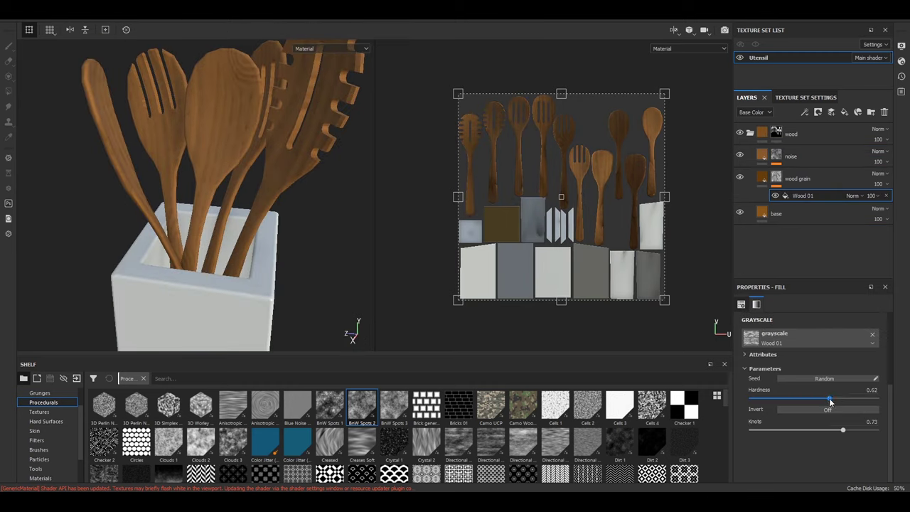
{"action": "right_click_drag", "start_coordinate": [203, 242], "coordinate": [105, 114], "text": "alt"}
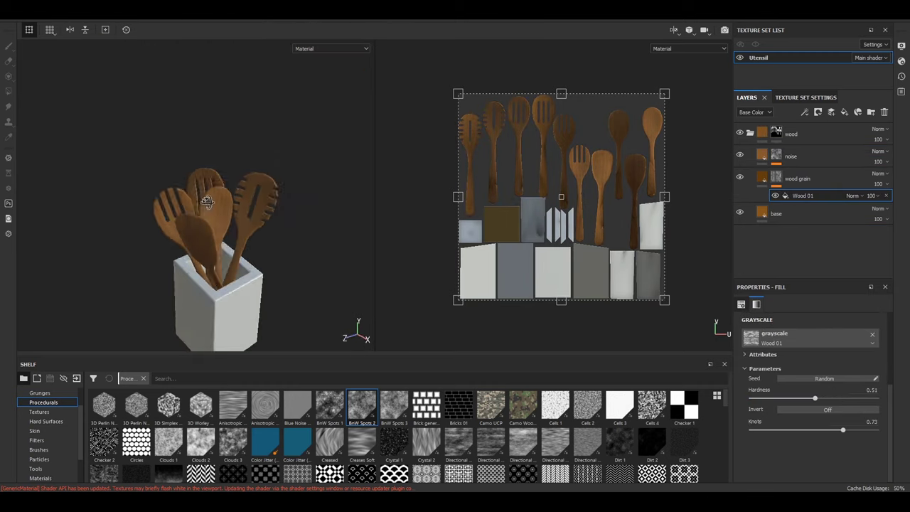
{"action": "right_click_drag", "start_coordinate": [199, 226], "coordinate": [816, 402], "text": "alt"}
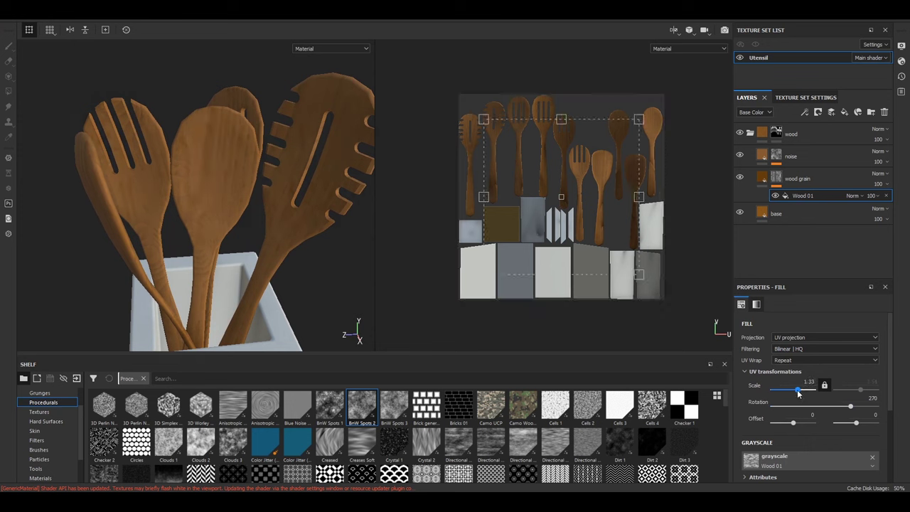
{"action": "right_click_drag", "start_coordinate": [272, 209], "coordinate": [794, 448], "text": "alt"}
{"action": "scroll", "coordinate": [795, 448], "scroll_direction": "down", "scroll_amount": 3}
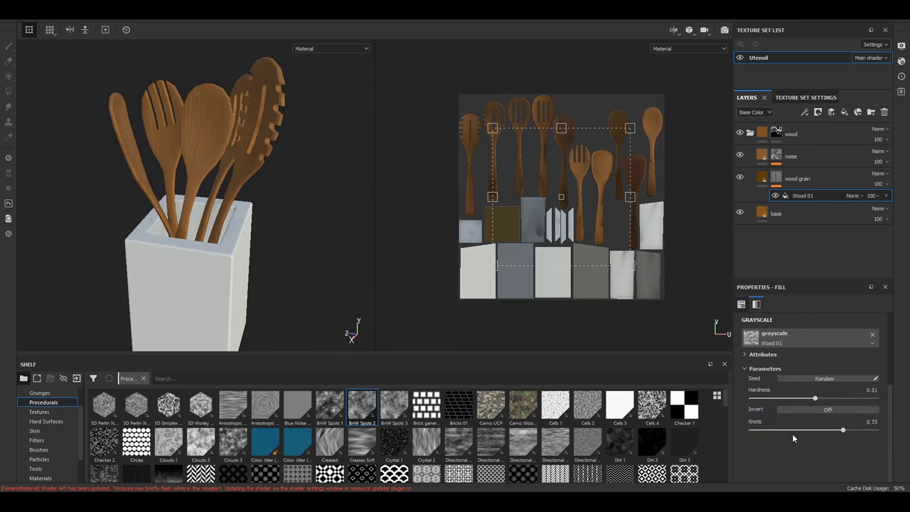
Set the BnW Spots 2 noise balance to 0.32 and recheck the noise colour
{"action": "mouse_move", "coordinate": [324, 276]}
{"action": "left_mouse_down", "text": "alt"}
{"action": "mouse_move", "coordinate": [289, 247]}
{"action": "mouse_move", "coordinate": [235, 241]}
{"action": "left_mouse_up", "text": "alt"}
{"action": "left_click_drag", "start_coordinate": [361, 405], "coordinate": [803, 173]}
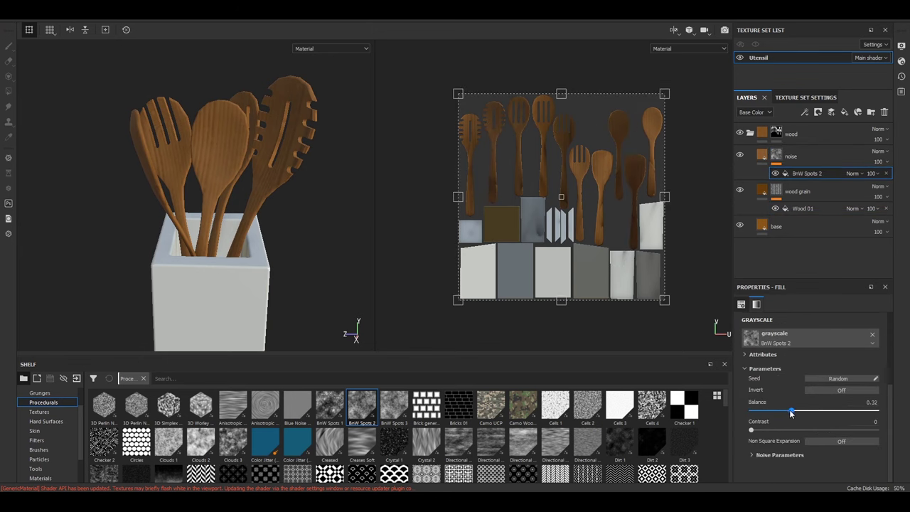
{"action": "scroll", "coordinate": [271, 198], "scroll_direction": "up", "scroll_amount": 3}
{"action": "left_click_drag", "start_coordinate": [271, 199], "coordinate": [284, 214], "text": "alt"}
{"action": "left_click_drag", "start_coordinate": [799, 411], "coordinate": [805, 411]}
{"action": "left_click", "coordinate": [773, 160]}
{"action": "left_click", "coordinate": [828, 345]}
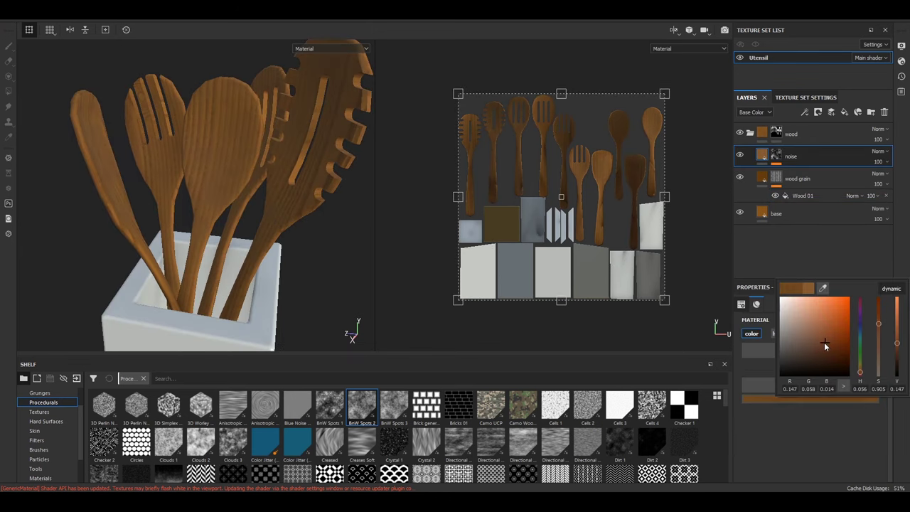
{"action": "scroll", "coordinate": [325, 229], "scroll_direction": "down", "scroll_amount": 3}
{"action": "left_click_drag", "start_coordinate": [325, 230], "coordinate": [158, 204], "text": "alt"}
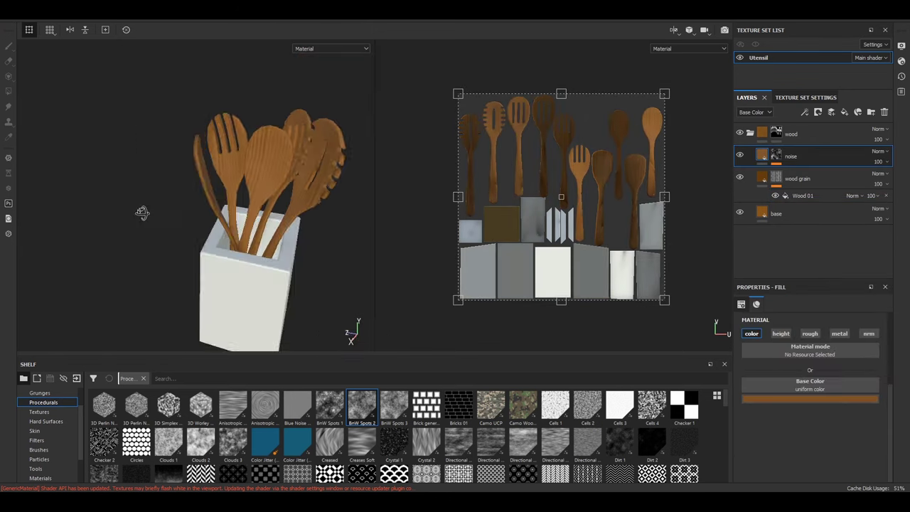
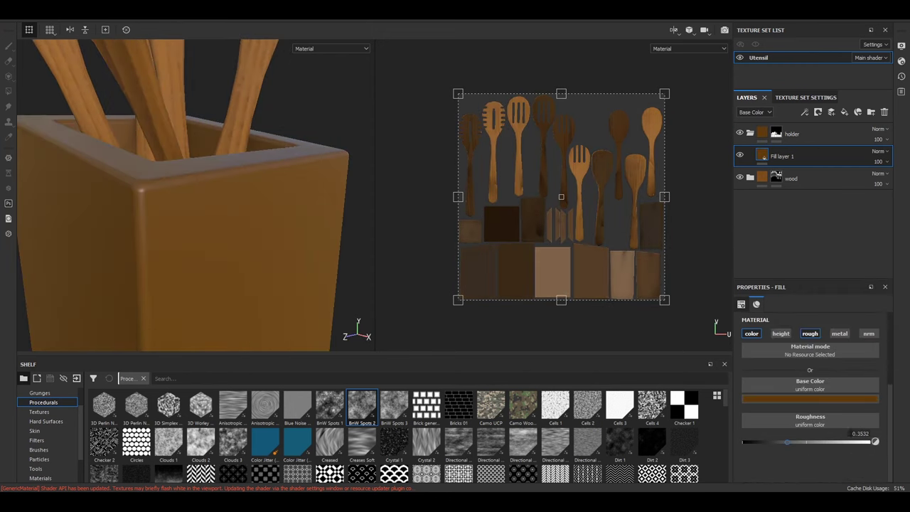
Frame the holder and add a masked copy of the base fill layer with a fill effect
{"action": "key", "text": "f"}
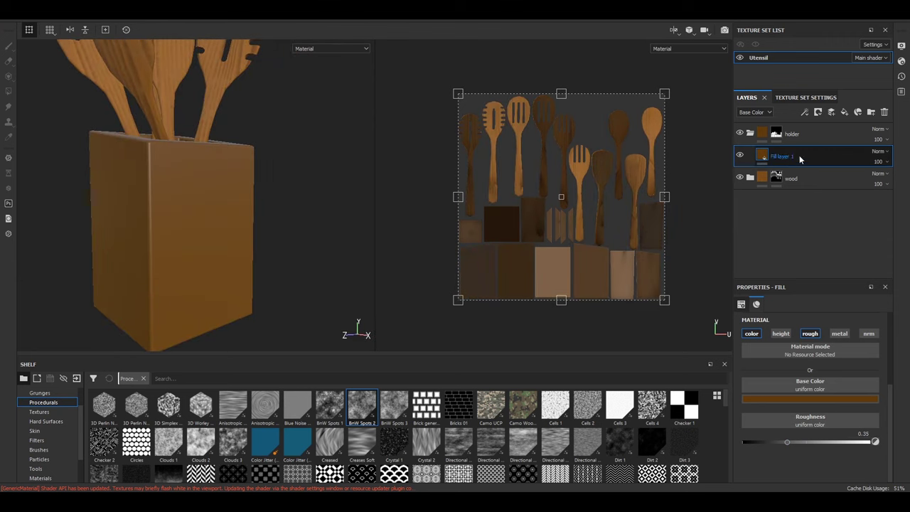
{"action": "scroll", "coordinate": [427, 441], "scroll_direction": "down", "scroll_amount": 2}
{"action": "scroll", "coordinate": [374, 439], "scroll_direction": "down", "scroll_amount": 3}
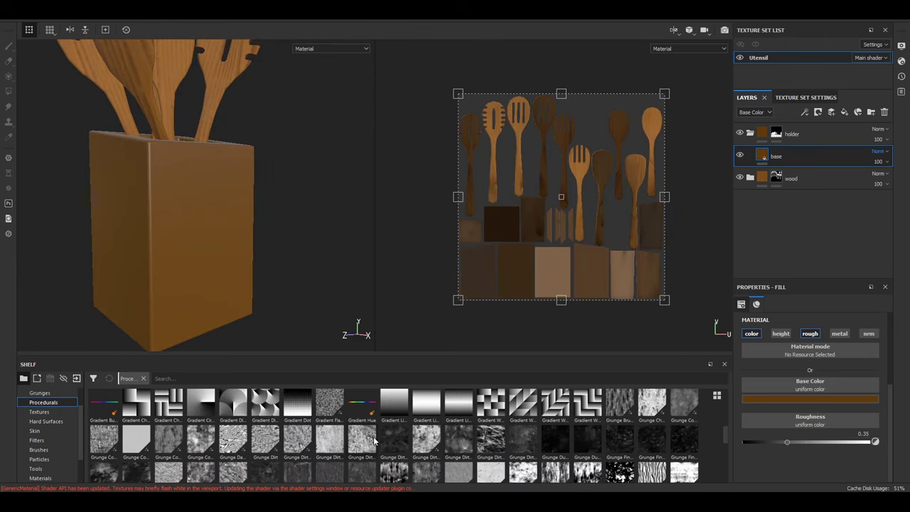
{"action": "right_click", "coordinate": [824, 151]}
{"action": "left_click", "coordinate": [847, 22]}
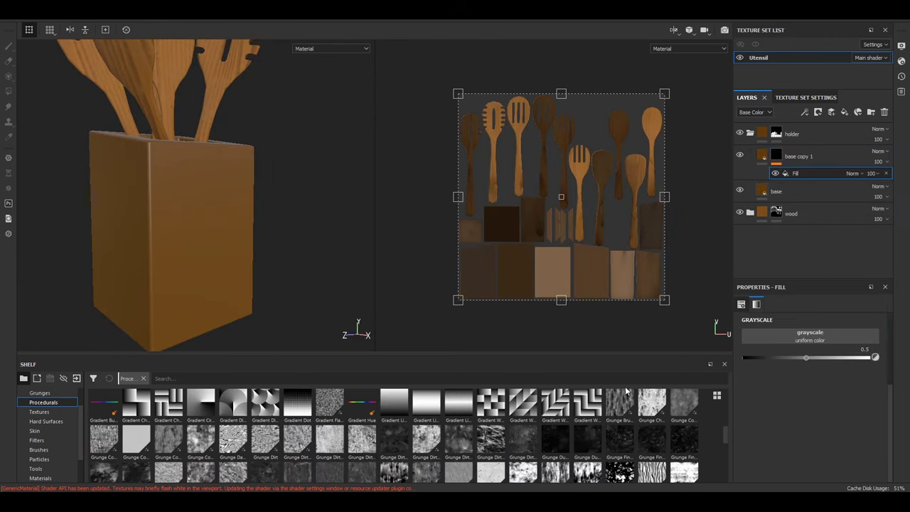
Fill base copy 1's mask with plain Gradient Weave instead of Gradient Weave Rotated
{"action": "left_click_drag", "start_coordinate": [793, 342], "coordinate": [793, 341]}
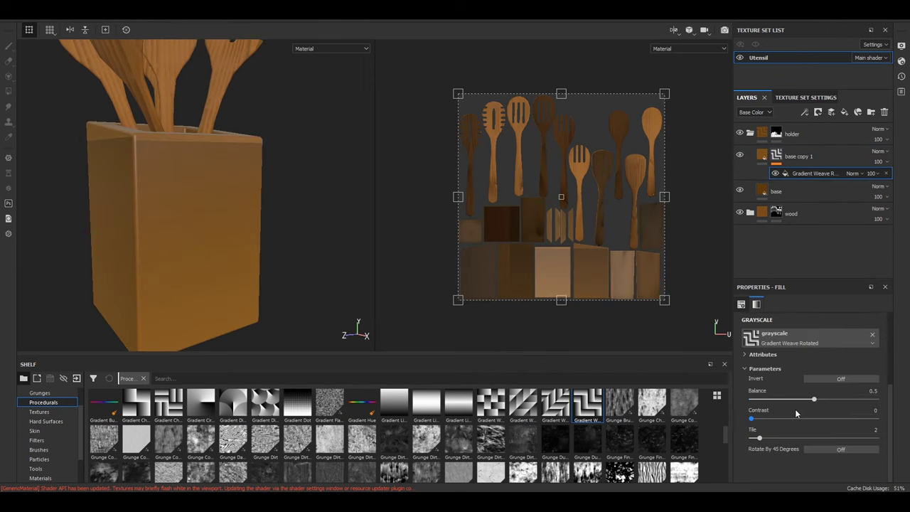
{"action": "left_click_drag", "start_coordinate": [788, 437], "coordinate": [793, 437]}
{"action": "left_click_drag", "start_coordinate": [86, 218], "coordinate": [178, 214], "text": "alt"}
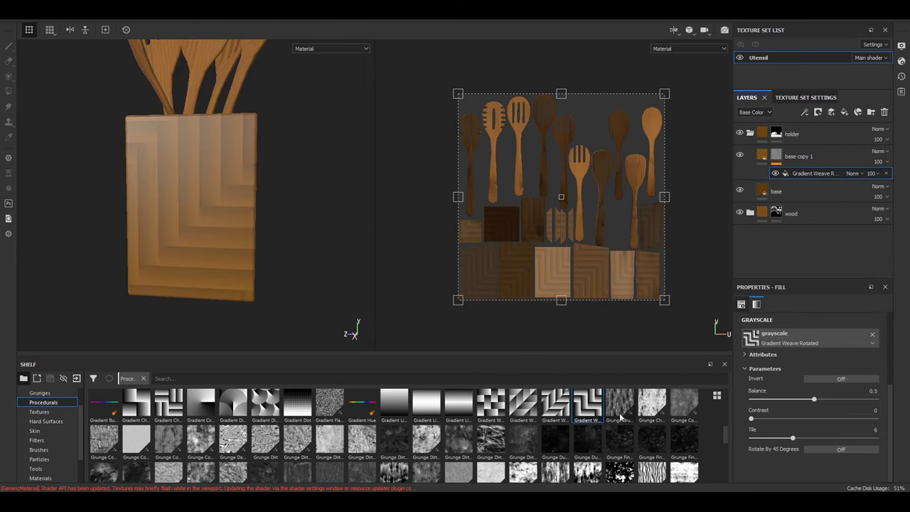
{"action": "scroll", "coordinate": [501, 449], "scroll_direction": "up", "scroll_amount": 1}
{"action": "left_click_drag", "start_coordinate": [490, 437], "coordinate": [752, 338]}
{"action": "mouse_move", "coordinate": [249, 246]}
{"action": "left_mouse_down", "text": "alt"}
{"action": "mouse_move", "coordinate": [349, 230]}
{"action": "mouse_move", "coordinate": [303, 145]}
{"action": "mouse_move", "coordinate": [352, 219]}
{"action": "left_mouse_up", "text": "alt"}
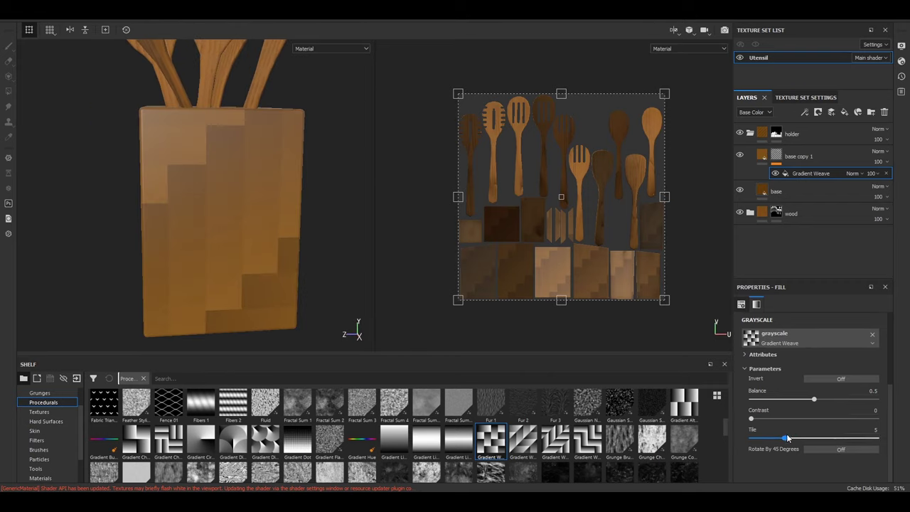
{"action": "left_click_drag", "start_coordinate": [261, 223], "coordinate": [313, 213], "text": "alt"}
{"action": "right_click", "coordinate": [763, 190]}
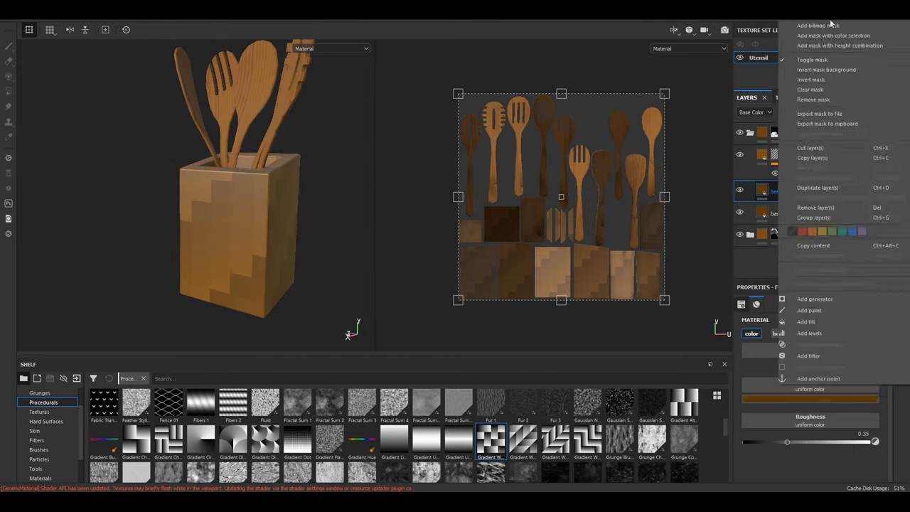
Mask base copy 2 with a Wood 01 fill and reduce its knots to 0.08
{"action": "key", "text": "Escape"}
{"action": "key", "text": "4"}
{"action": "scroll", "coordinate": [342, 463], "scroll_direction": "down", "scroll_amount": 5}
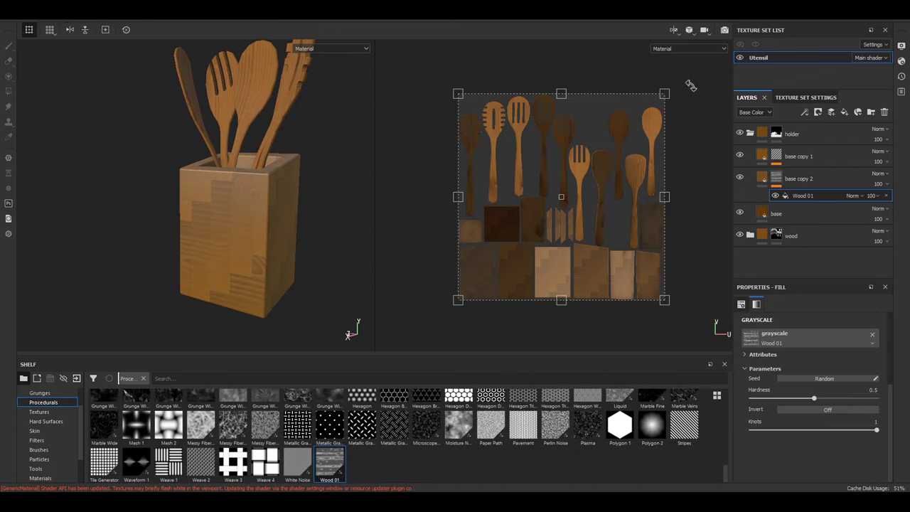
{"action": "left_click_drag", "start_coordinate": [334, 277], "coordinate": [289, 279], "text": "alt"}
{"action": "right_click_drag", "start_coordinate": [289, 279], "coordinate": [275, 249], "text": "alt"}
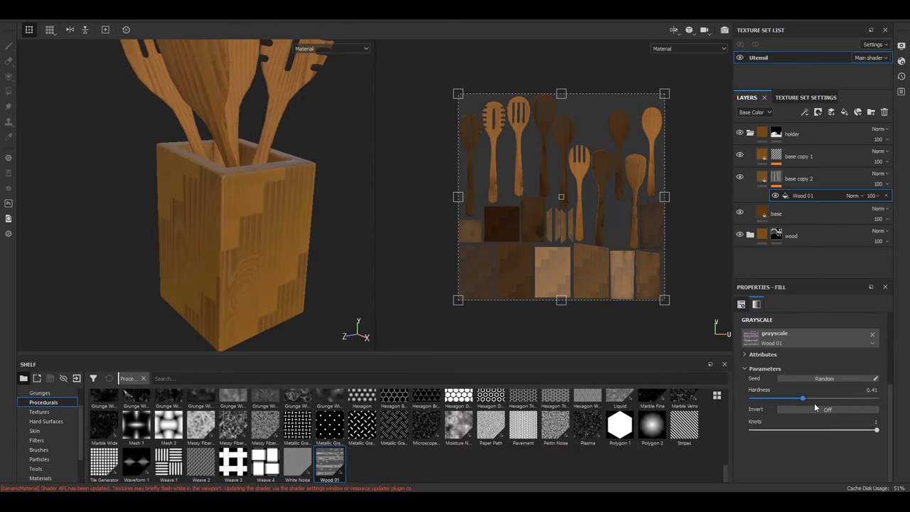
{"action": "left_click_drag", "start_coordinate": [260, 227], "coordinate": [260, 223], "text": "alt"}
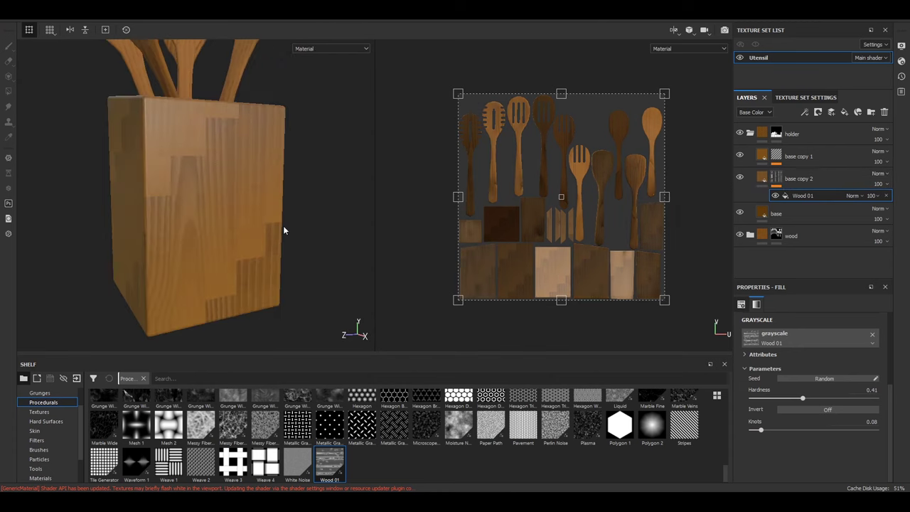
Give base copy 2 a dark brown colour and height just below zero, and raise base copy 1's height
{"action": "left_click", "coordinate": [812, 398]}
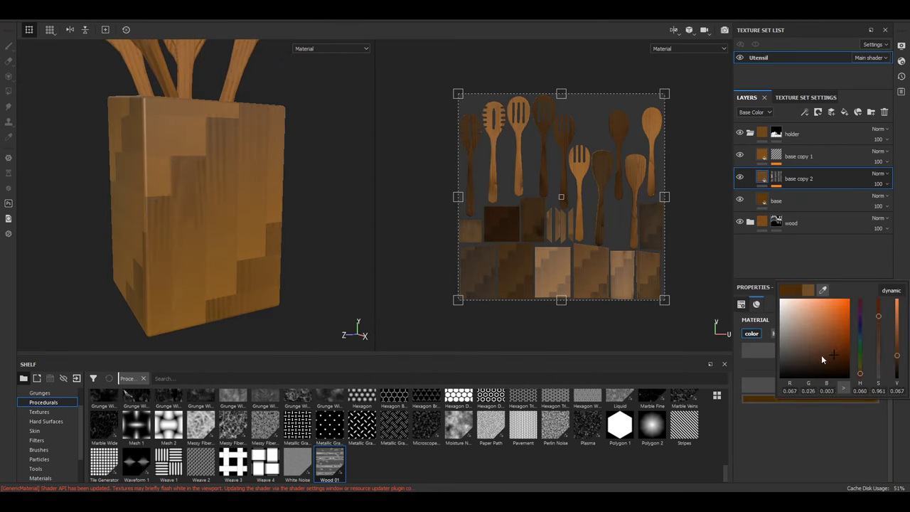
{"action": "left_click_drag", "start_coordinate": [398, 285], "coordinate": [349, 264], "text": "alt"}
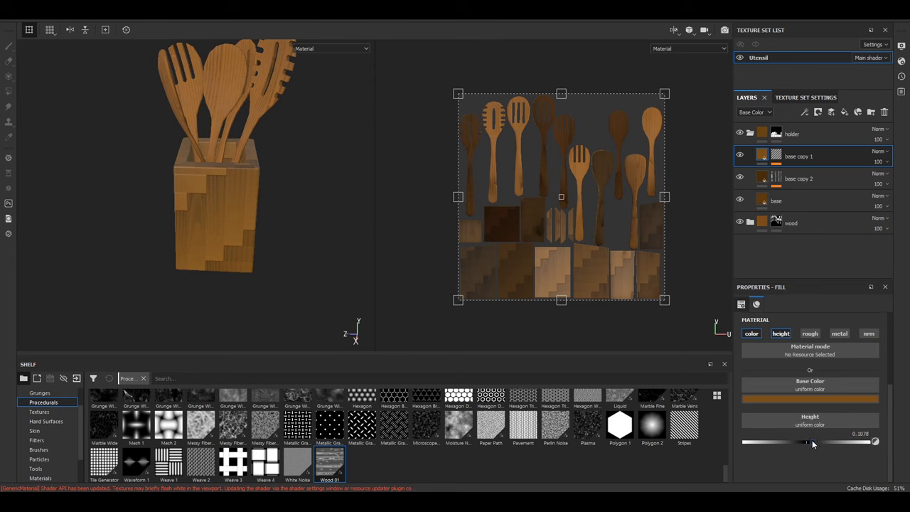
{"action": "left_click_drag", "start_coordinate": [815, 445], "coordinate": [804, 442]}
{"action": "right_click_drag", "start_coordinate": [274, 249], "coordinate": [271, 239], "text": "alt"}
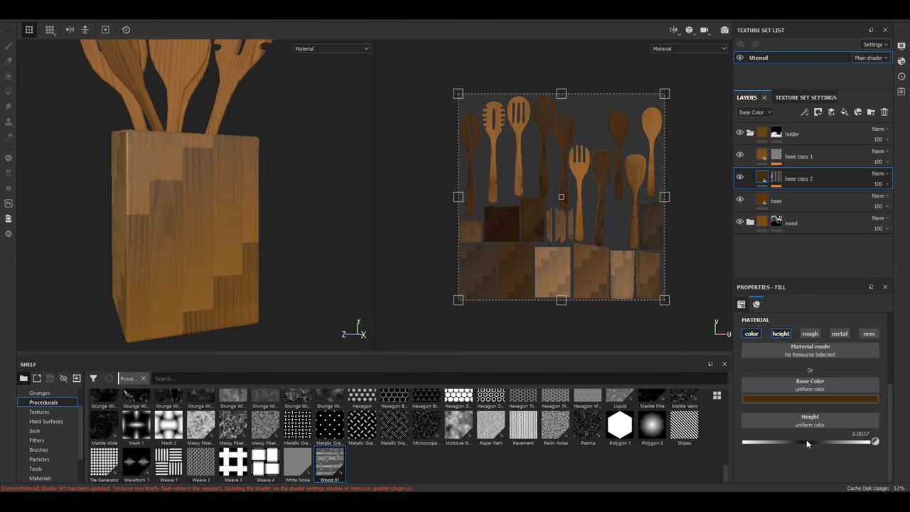
{"action": "left_click_drag", "start_coordinate": [808, 442], "coordinate": [805, 442]}
{"action": "mouse_move", "coordinate": [252, 254]}
{"action": "left_mouse_down", "text": "alt"}
{"action": "mouse_move", "coordinate": [243, 171]}
{"action": "mouse_move", "coordinate": [229, 230]}
{"action": "left_mouse_up", "text": "alt"}
Add a Gradient Weave fill effect to base copy 1's mask
{"action": "right_click", "coordinate": [796, 156]}
{"action": "left_click", "coordinate": [789, 170]}
{"action": "scroll", "coordinate": [685, 443], "scroll_direction": "up", "scroll_amount": 5}
{"action": "scroll", "coordinate": [720, 426], "scroll_direction": "up", "scroll_amount": 10}
{"action": "scroll", "coordinate": [719, 431], "scroll_direction": "down", "scroll_amount": 3}
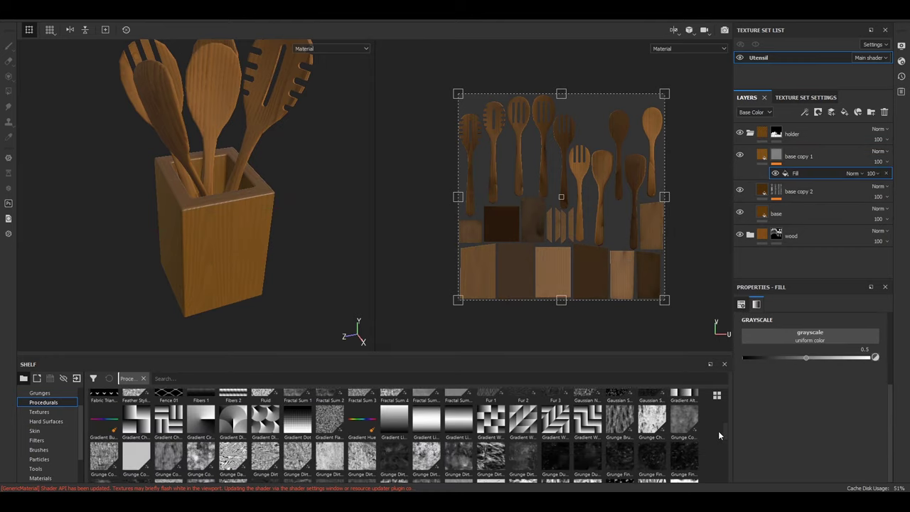
{"action": "left_click_drag", "start_coordinate": [491, 421], "coordinate": [810, 335]}
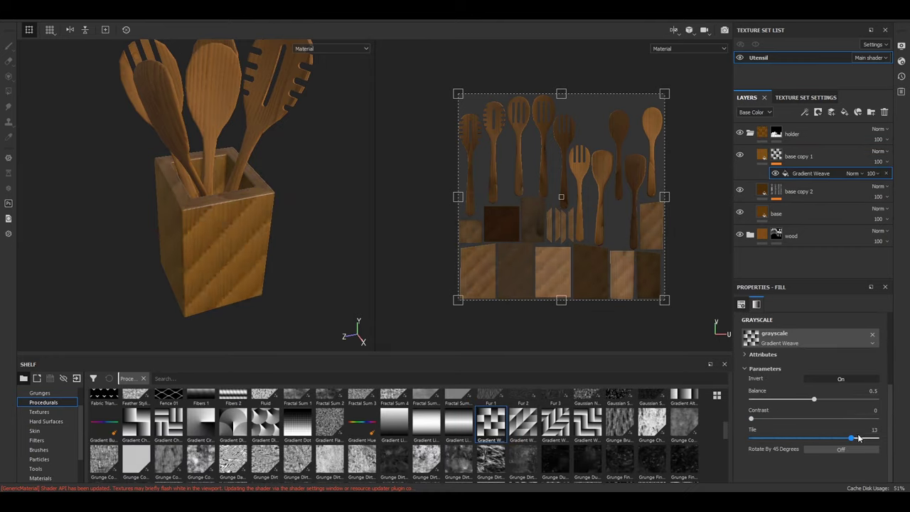
{"action": "left_click_drag", "start_coordinate": [284, 264], "coordinate": [298, 264], "text": "alt"}
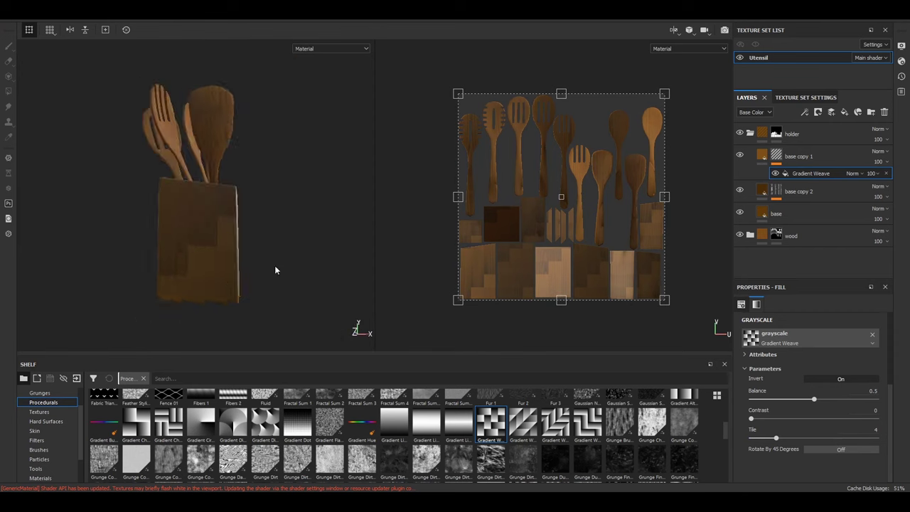
{"action": "right_click_drag", "start_coordinate": [298, 264], "coordinate": [234, 240], "text": "alt"}
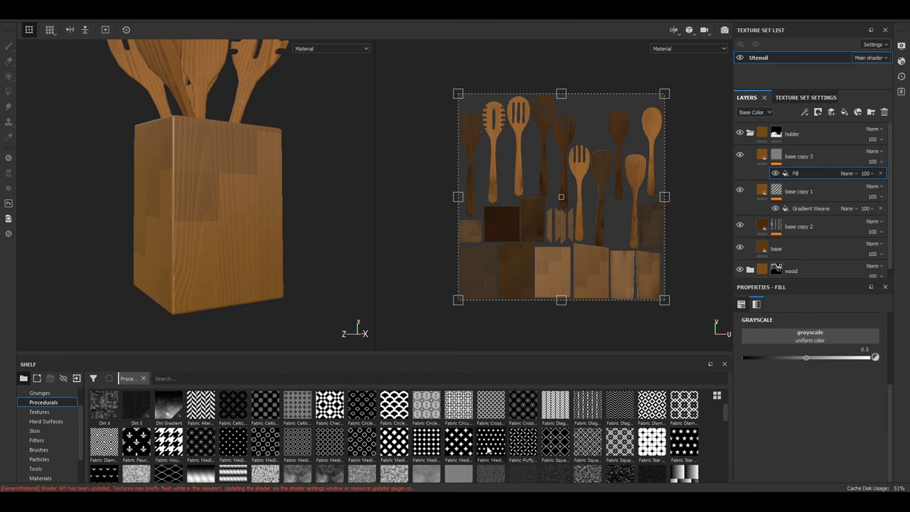
Use Anisotropic Noise in base copy 3's mask fill and delete its Directional Scratches effect
{"action": "scroll", "coordinate": [722, 406], "scroll_direction": "up", "scroll_amount": 3}
{"action": "mouse_move", "coordinate": [233, 407]}
{"action": "left_mouse_down"}
{"action": "mouse_move", "coordinate": [301, 279]}
{"action": "mouse_move", "coordinate": [214, 277]}
{"action": "left_mouse_up"}
{"action": "left_click", "coordinate": [777, 156]}
{"action": "key", "text": "4"}
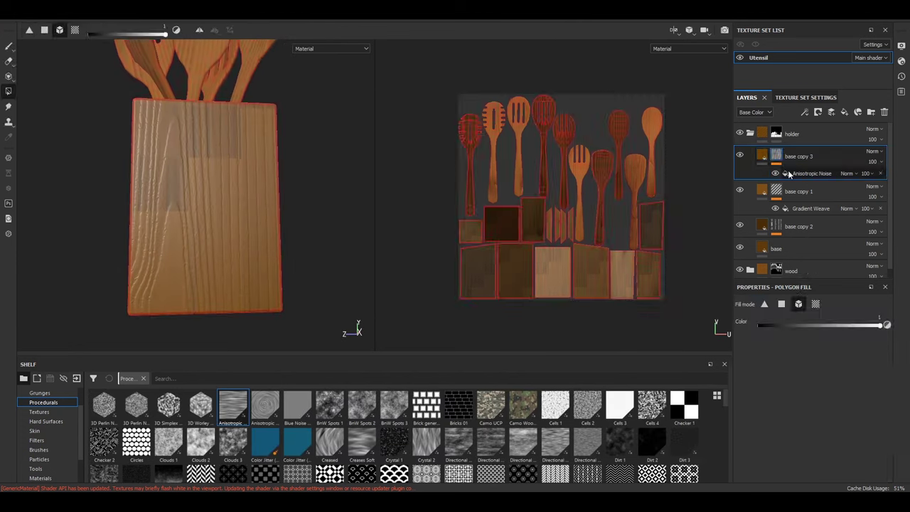
{"action": "left_click", "coordinate": [810, 173]}
{"action": "key", "text": "Delete"}
{"action": "left_click_drag", "start_coordinate": [233, 228], "coordinate": [270, 234], "text": "alt"}
{"action": "key", "text": "ctrl+z"}
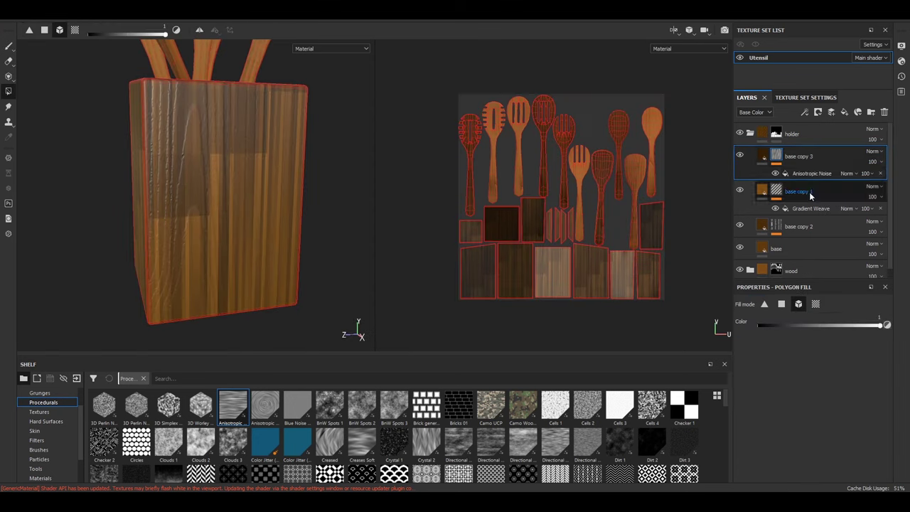
{"action": "mouse_move", "coordinate": [257, 213]}
{"action": "left_mouse_down", "text": "alt"}
{"action": "mouse_move", "coordinate": [278, 294]}
{"action": "mouse_move", "coordinate": [288, 254]}
{"action": "mouse_move", "coordinate": [203, 270]}
{"action": "mouse_move", "coordinate": [547, 187]}
{"action": "left_mouse_up", "text": "alt"}
{"action": "key", "text": "Delete"}
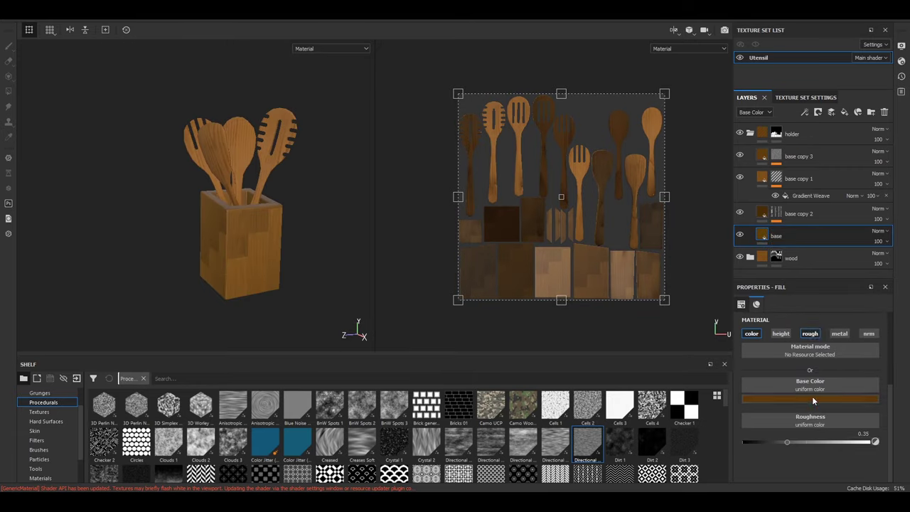
Choose a new base colour for the base layer
{"action": "left_click", "coordinate": [813, 395]}
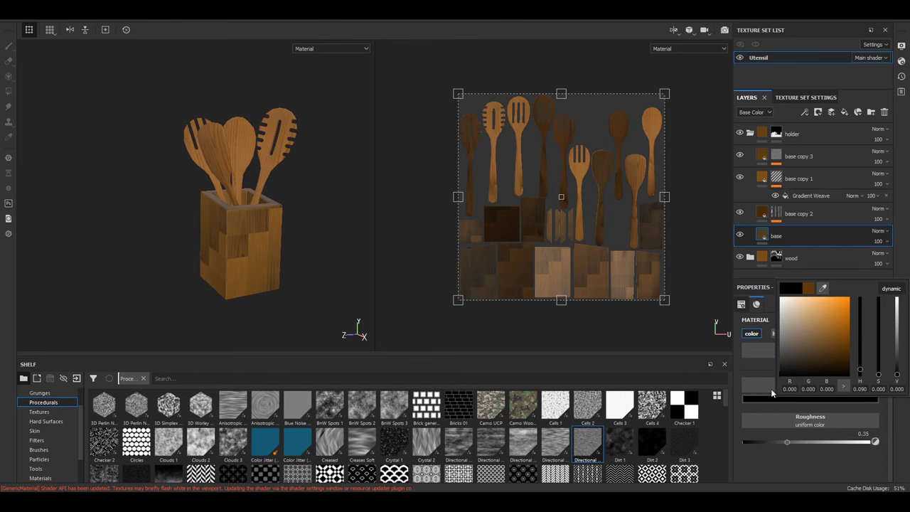
{"action": "left_click", "coordinate": [763, 235]}
{"action": "scroll", "coordinate": [278, 173], "scroll_direction": "up", "scroll_amount": 3}
{"action": "left_click", "coordinate": [836, 397]}
{"action": "scroll", "coordinate": [181, 232], "scroll_direction": "down", "scroll_amount": 5}
{"action": "left_click_drag", "start_coordinate": [181, 232], "coordinate": [322, 221], "text": "alt"}
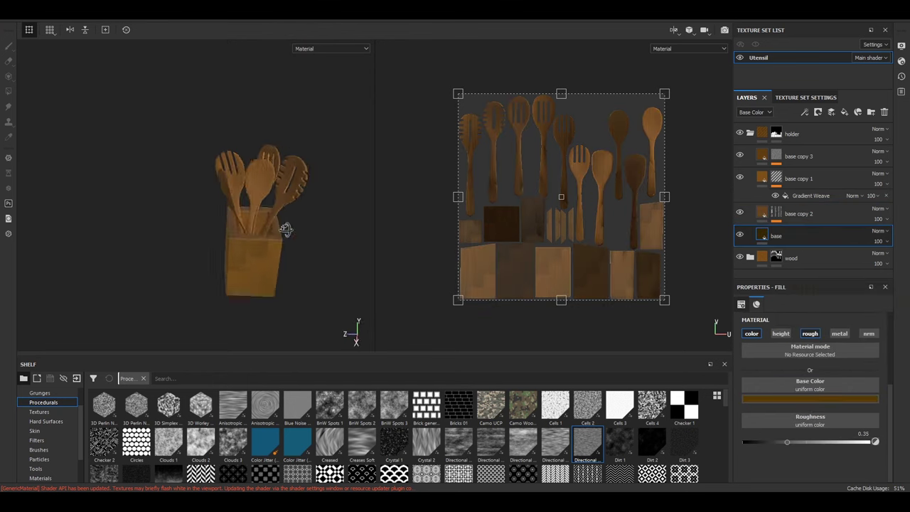
{"action": "left_click_drag", "start_coordinate": [273, 243], "coordinate": [237, 244], "text": "alt"}
{"action": "left_click", "coordinate": [802, 399]}
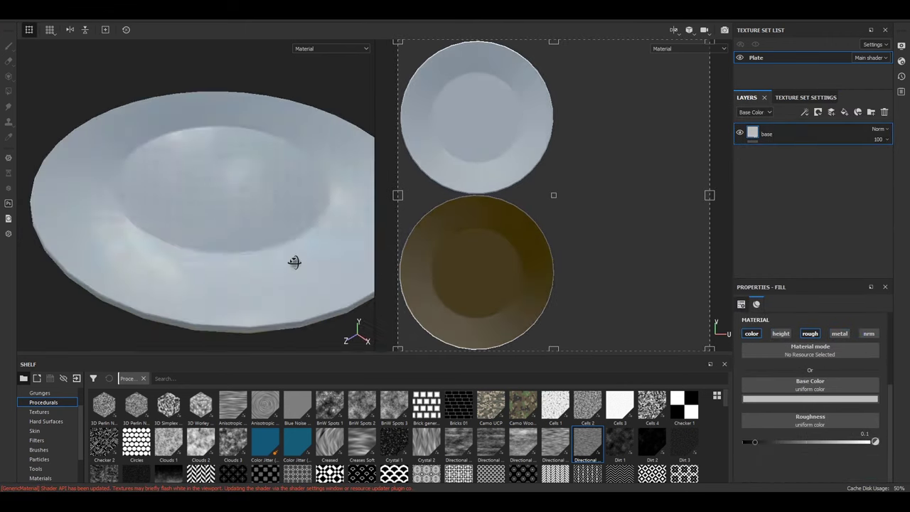
Duplicate the Plate's base layer as a strongly metallic gold layer and turn on mirror symmetry
{"action": "key", "text": "ctrl+d"}
{"action": "left_click", "coordinate": [840, 334]}
{"action": "mouse_move", "coordinate": [744, 467]}
{"action": "left_mouse_down"}
{"action": "mouse_move", "coordinate": [855, 469]}
{"action": "mouse_move", "coordinate": [831, 423]}
{"action": "mouse_move", "coordinate": [812, 422]}
{"action": "left_mouse_up"}
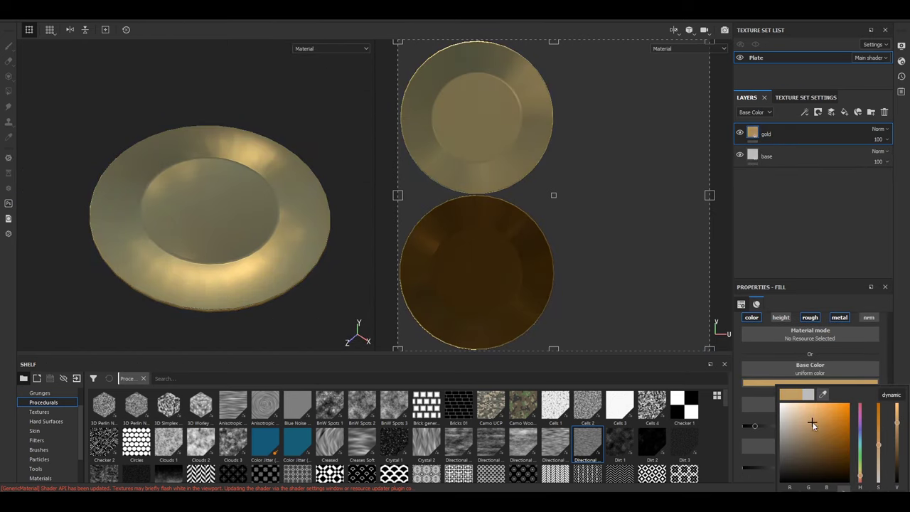
{"action": "left_click", "coordinate": [387, 30]}
{"action": "left_click", "coordinate": [403, 30]}
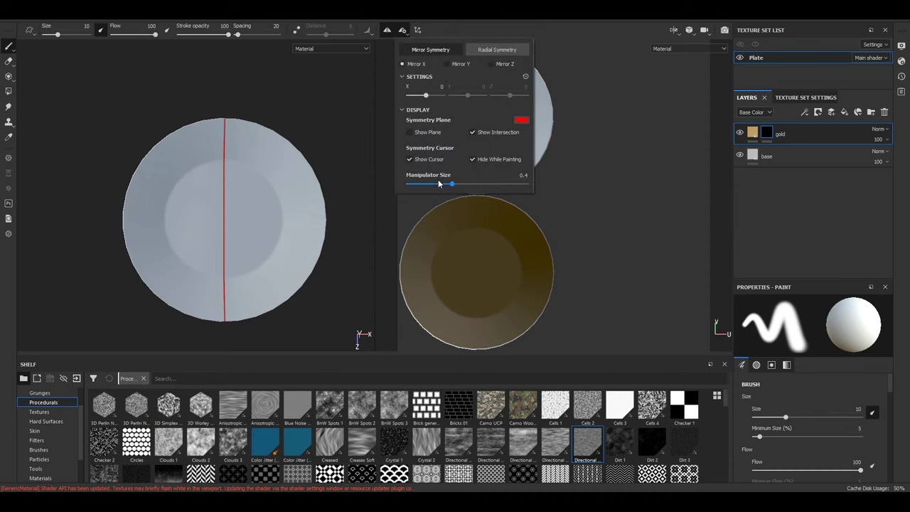
Select the Basic Hard brush and give the gold layer a black mask
{"action": "left_click_drag", "start_coordinate": [330, 101], "coordinate": [237, 146], "text": "alt"}
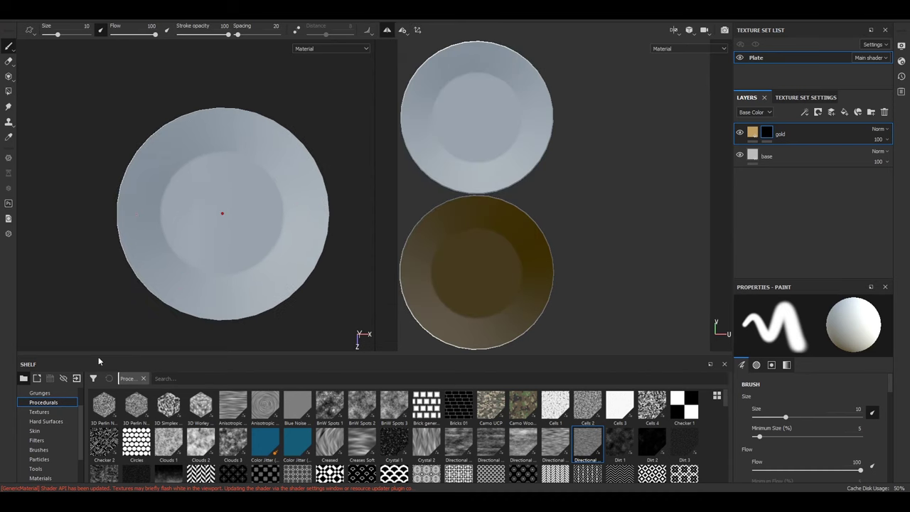
{"action": "left_click", "coordinate": [39, 412]}
{"action": "left_click", "coordinate": [394, 405]}
{"action": "scroll", "coordinate": [249, 177], "scroll_direction": "up", "scroll_amount": 5}
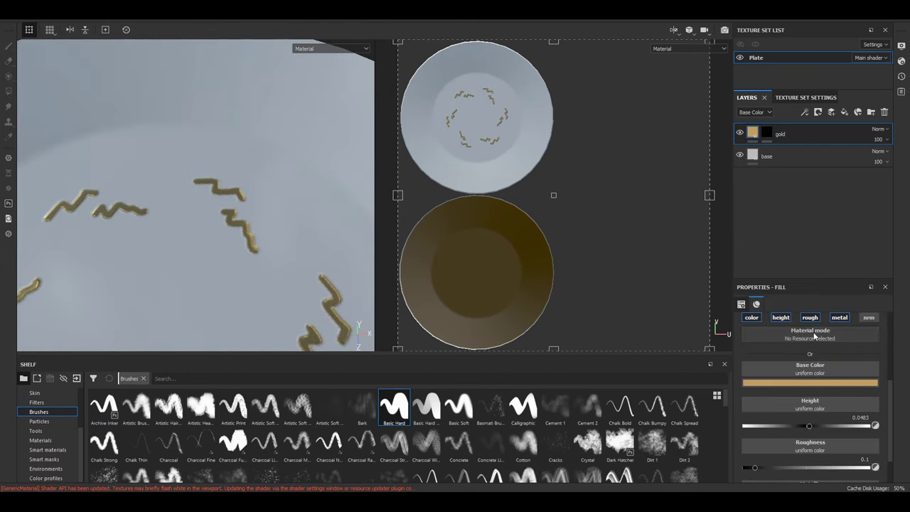
{"action": "right_click", "coordinate": [782, 134]}
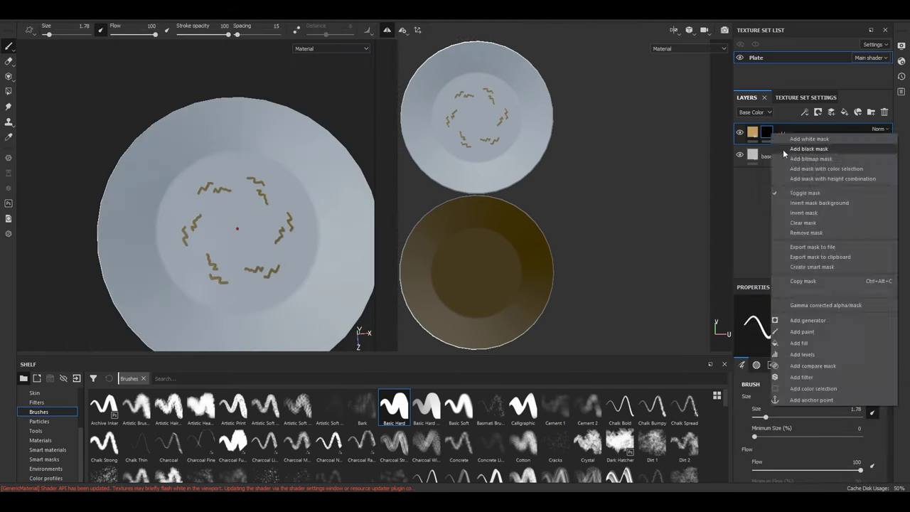
{"action": "left_click", "coordinate": [804, 153]}
Paint the plate's gold rim on the mask using radial symmetry
{"action": "left_click", "coordinate": [9, 45]}
{"action": "left_click", "coordinate": [403, 30]}
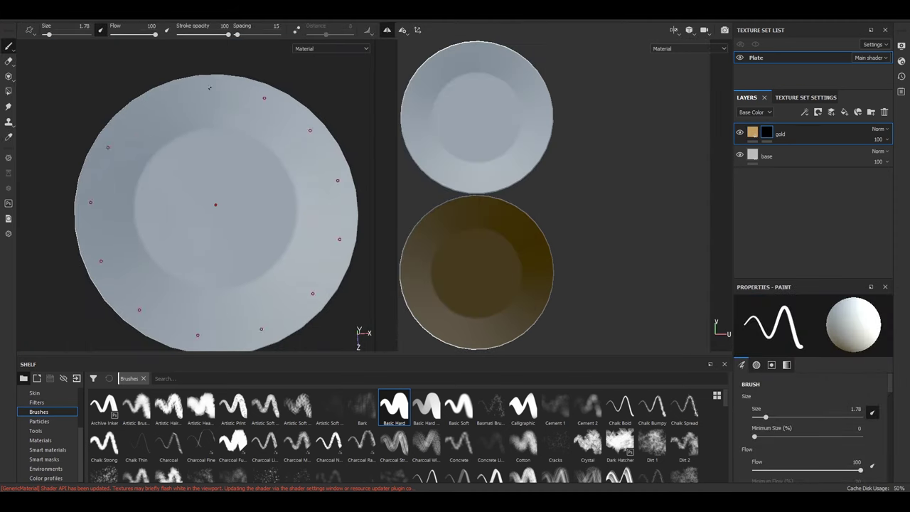
{"action": "left_click_drag", "start_coordinate": [216, 205], "coordinate": [101, 220], "text": "alt"}
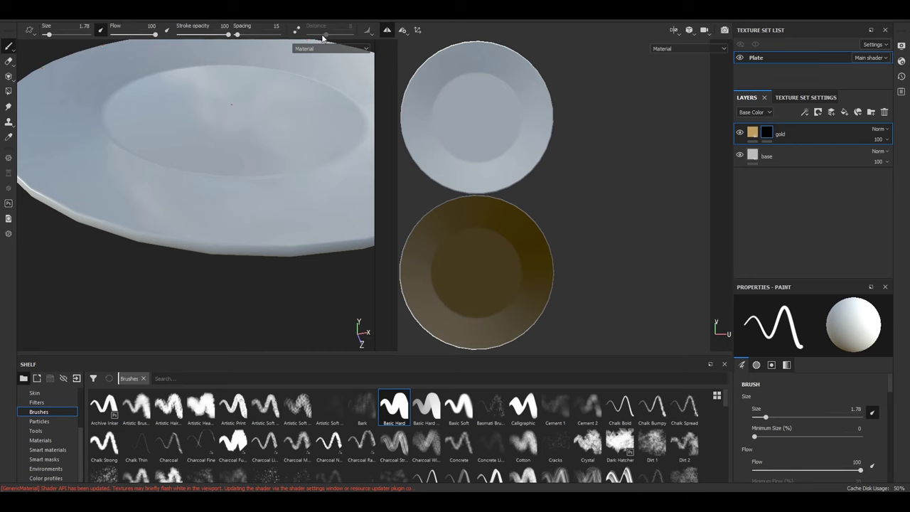
{"action": "mouse_move", "coordinate": [333, 245]}
{"action": "left_mouse_down", "text": "alt"}
{"action": "mouse_move", "coordinate": [220, 218]}
{"action": "mouse_move", "coordinate": [143, 247]}
{"action": "left_mouse_up", "text": "alt"}
{"action": "mouse_move", "coordinate": [310, 243]}
{"action": "left_mouse_down", "text": "alt"}
{"action": "mouse_move", "coordinate": [262, 220]}
{"action": "mouse_move", "coordinate": [130, 218]}
{"action": "left_mouse_up", "text": "alt"}
{"action": "middle_click_drag", "start_coordinate": [130, 218], "coordinate": [185, 165], "text": "alt"}
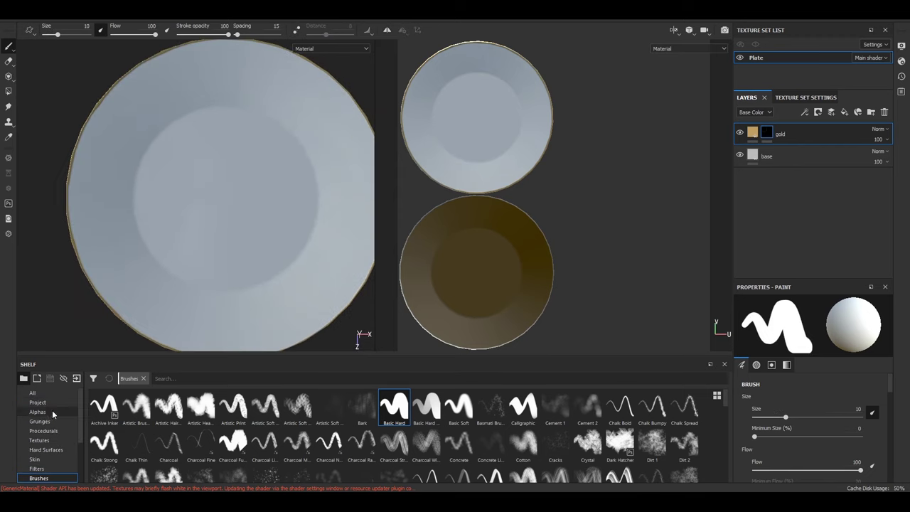
Load the Ornaments alpha onto the brush
{"action": "left_click", "coordinate": [178, 378]}
{"action": "type", "text": "orname"}
{"action": "left_click_drag", "start_coordinate": [137, 407], "coordinate": [234, 178]}
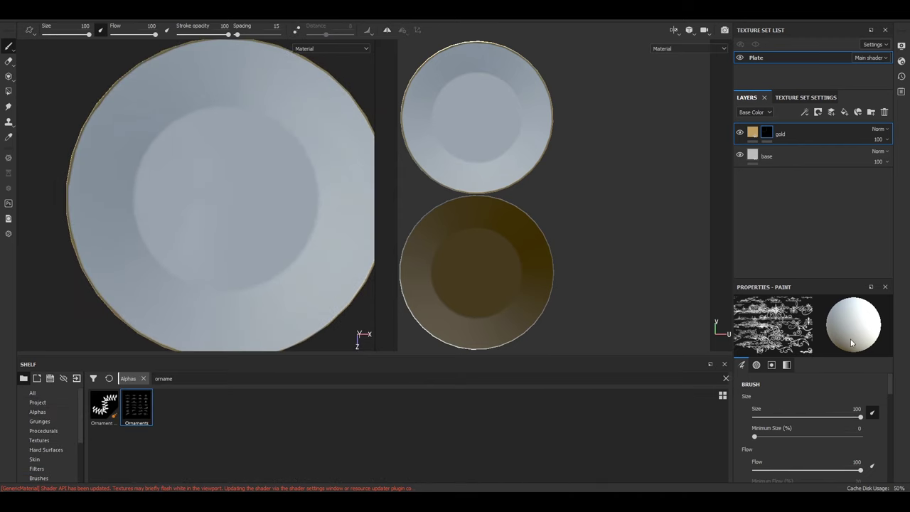
Add and then remove an unwanted fill on gold copy 1's mask
{"action": "right_click", "coordinate": [775, 136]}
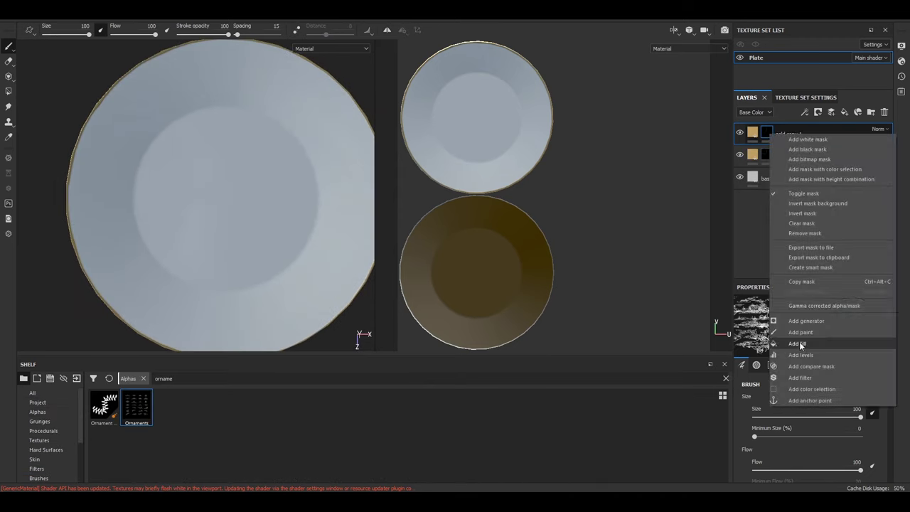
{"action": "left_click", "coordinate": [768, 321]}
{"action": "right_click", "coordinate": [775, 136]}
{"action": "left_click", "coordinate": [790, 306]}
{"action": "scroll", "coordinate": [806, 433], "scroll_direction": "down", "scroll_amount": 5}
{"action": "scroll", "coordinate": [835, 414], "scroll_direction": "down", "scroll_amount": 3}
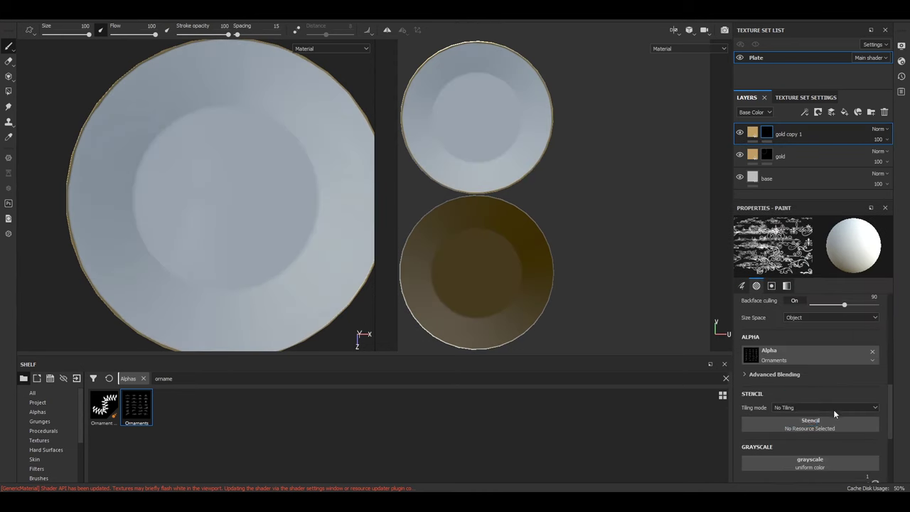
Use Ornaments as a stencil with a fully hard Basic Hard brush to stamp one centre ornament
{"action": "left_click", "coordinate": [815, 429]}
{"action": "scroll", "coordinate": [43, 441], "scroll_direction": "down", "scroll_amount": 3}
{"action": "left_click", "coordinate": [39, 411]}
{"action": "left_click", "coordinate": [394, 407]}
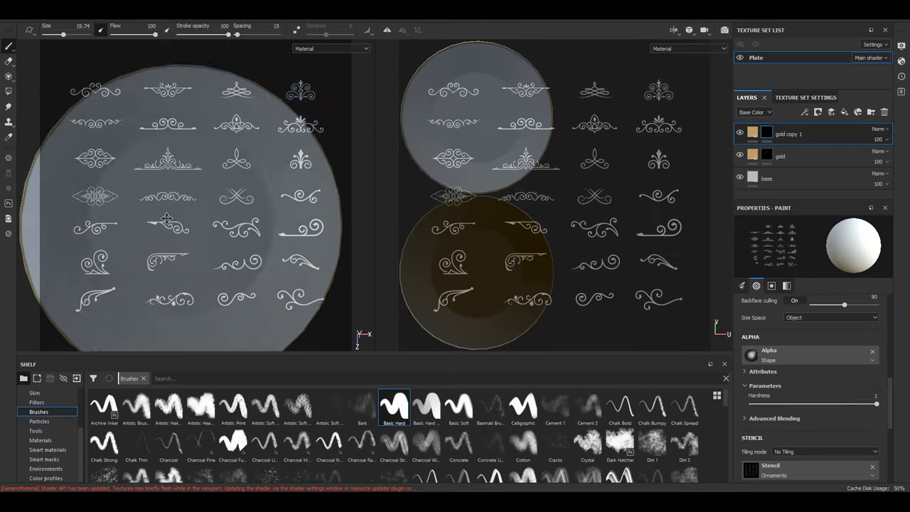
{"action": "key", "text": "f"}
{"action": "key", "text": "f"}
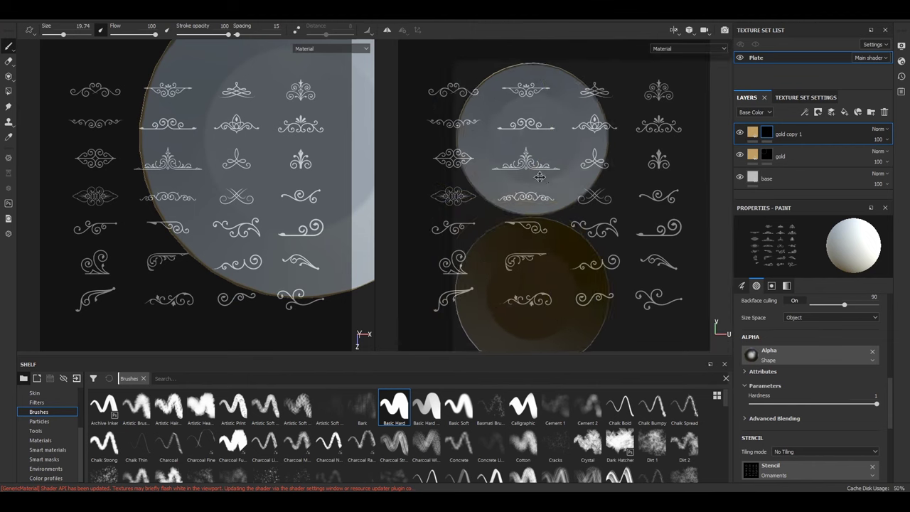
{"action": "middle_click_drag", "start_coordinate": [631, 182], "coordinate": [681, 166]}
{"action": "right_click_drag", "start_coordinate": [651, 146], "coordinate": [637, 125], "text": "ctrl"}
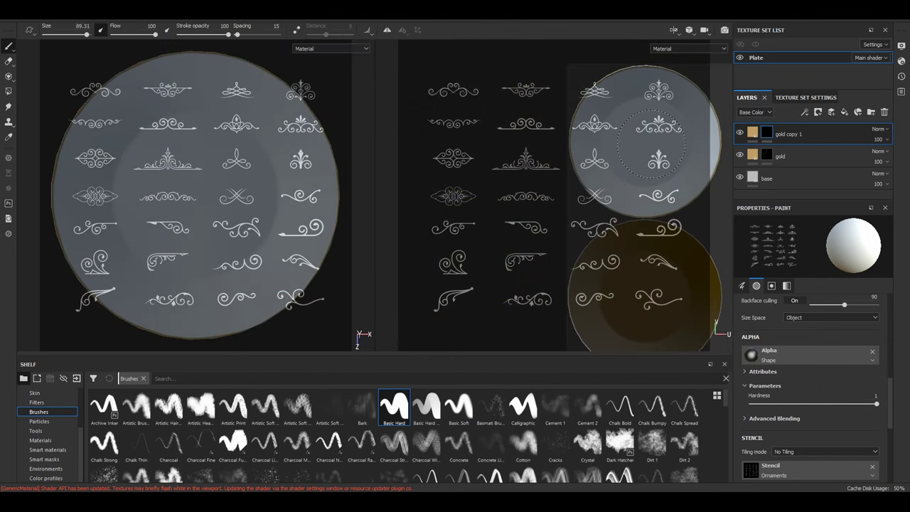
{"action": "scroll", "coordinate": [681, 125], "scroll_direction": "up", "scroll_amount": 2}
{"action": "scroll", "coordinate": [677, 129], "scroll_direction": "up", "scroll_amount": 2}
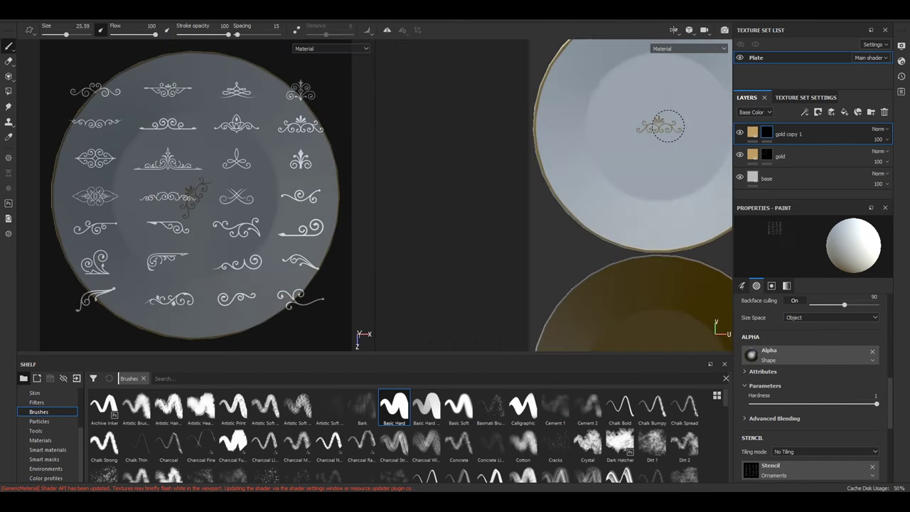
Clear the ornament stencil and rename the next texture set to Bowl
{"action": "left_click", "coordinate": [873, 466]}
{"action": "left_click_drag", "start_coordinate": [179, 187], "coordinate": [297, 246], "text": "alt"}
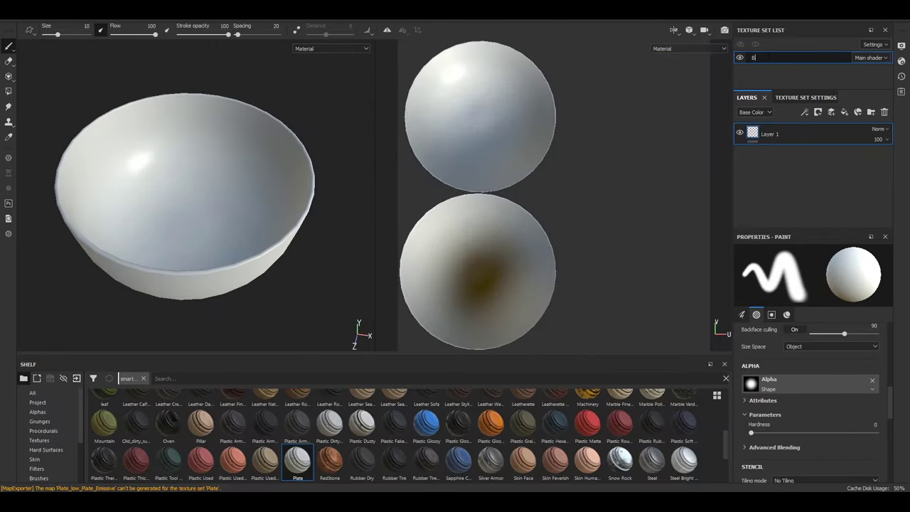
{"action": "type", "text": "owl"}
{"action": "left_click", "coordinate": [790, 97]}
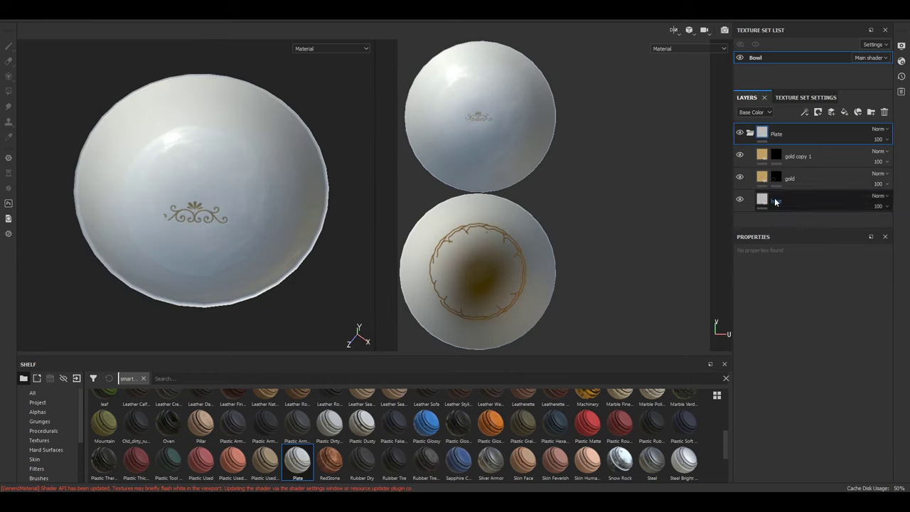
Enable radial symmetry for the bowl and view its rim from an angle
{"action": "scroll", "coordinate": [246, 209], "scroll_direction": "up", "scroll_amount": 2}
{"action": "key", "text": "l"}
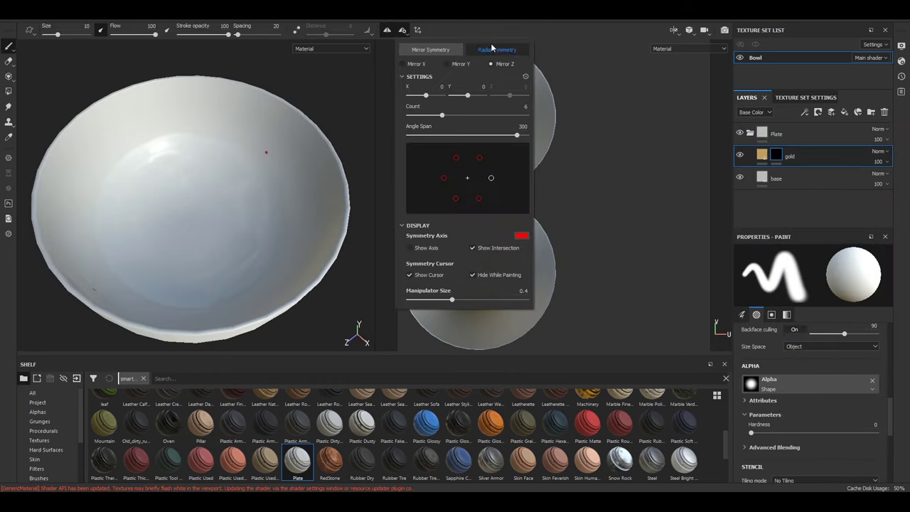
{"action": "left_click", "coordinate": [402, 31]}
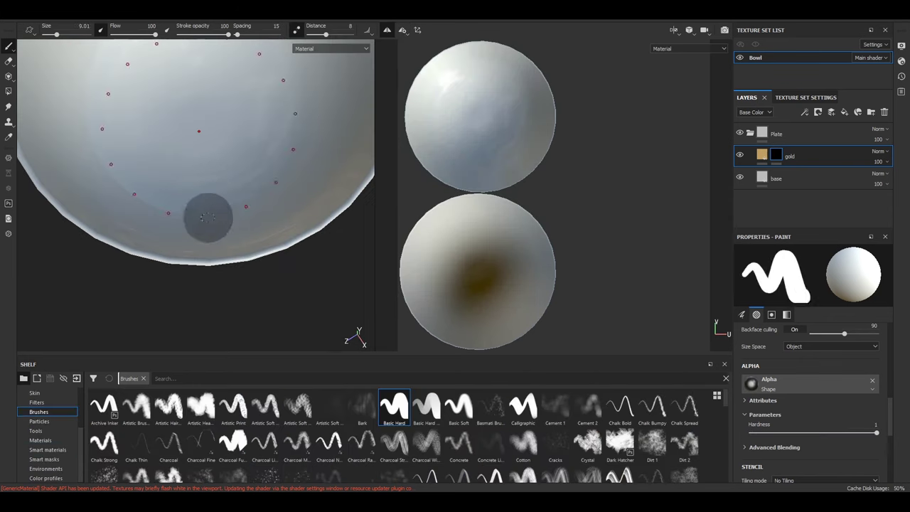
{"action": "left_click_drag", "start_coordinate": [210, 283], "coordinate": [97, 153], "text": "alt"}
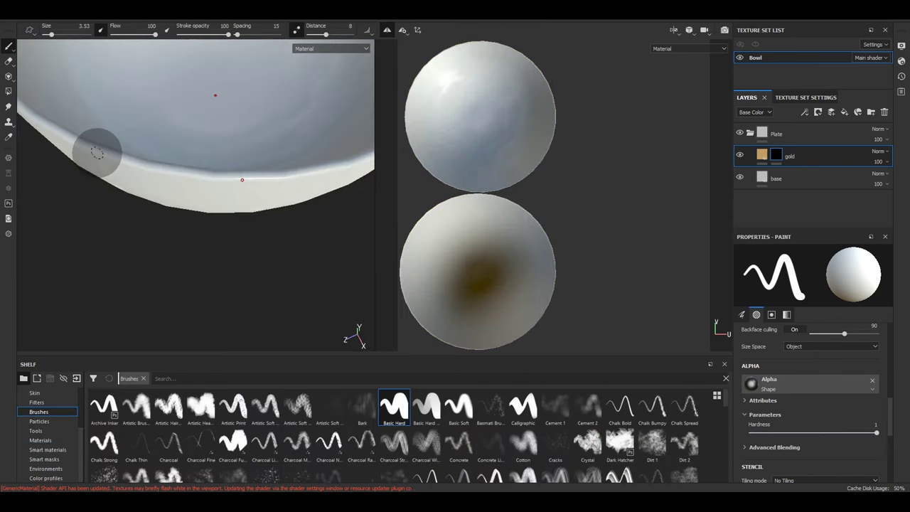
{"action": "mouse_move", "coordinate": [258, 179]}
{"action": "left_mouse_down", "text": "alt"}
{"action": "mouse_move", "coordinate": [218, 187]}
{"action": "mouse_move", "coordinate": [252, 195]}
{"action": "mouse_move", "coordinate": [234, 206]}
{"action": "mouse_move", "coordinate": [215, 246]}
{"action": "mouse_move", "coordinate": [857, 164]}
{"action": "left_mouse_up", "text": "alt"}
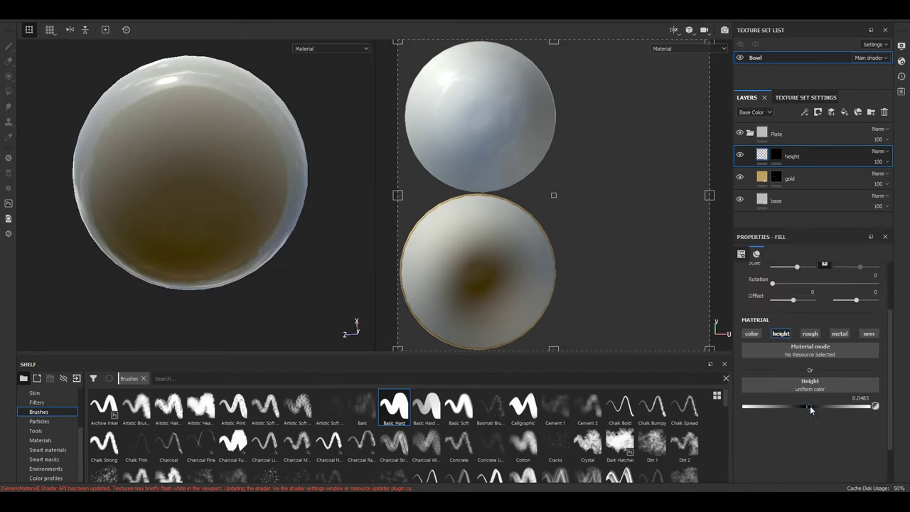
{"action": "scroll", "coordinate": [196, 157], "scroll_direction": "up", "scroll_amount": 2}
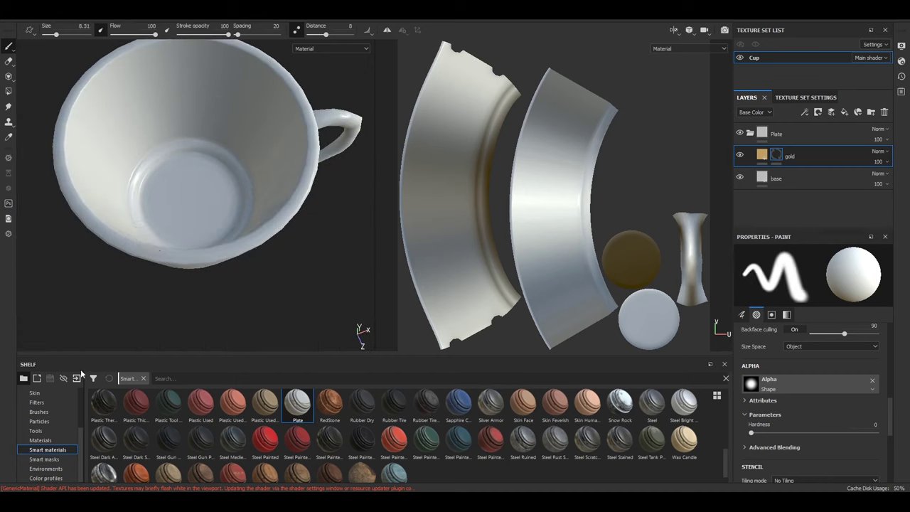
Erase stray gold strokes around the cup rim, then start baking the knife's mesh maps
{"action": "left_click_drag", "start_coordinate": [244, 246], "coordinate": [159, 276], "text": "alt"}
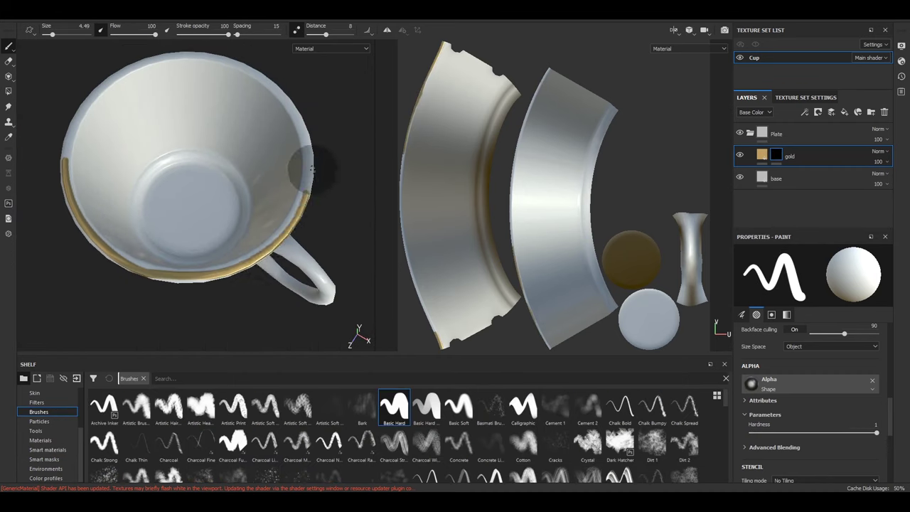
{"action": "left_click_drag", "start_coordinate": [312, 181], "coordinate": [153, 230], "text": "alt"}
{"action": "mouse_move", "coordinate": [317, 205]}
{"action": "left_mouse_down", "text": "alt"}
{"action": "mouse_move", "coordinate": [189, 278]}
{"action": "mouse_move", "coordinate": [195, 258]}
{"action": "mouse_move", "coordinate": [123, 265]}
{"action": "left_mouse_up", "text": "alt"}
{"action": "left_click_drag", "start_coordinate": [228, 261], "coordinate": [122, 212], "text": "alt"}
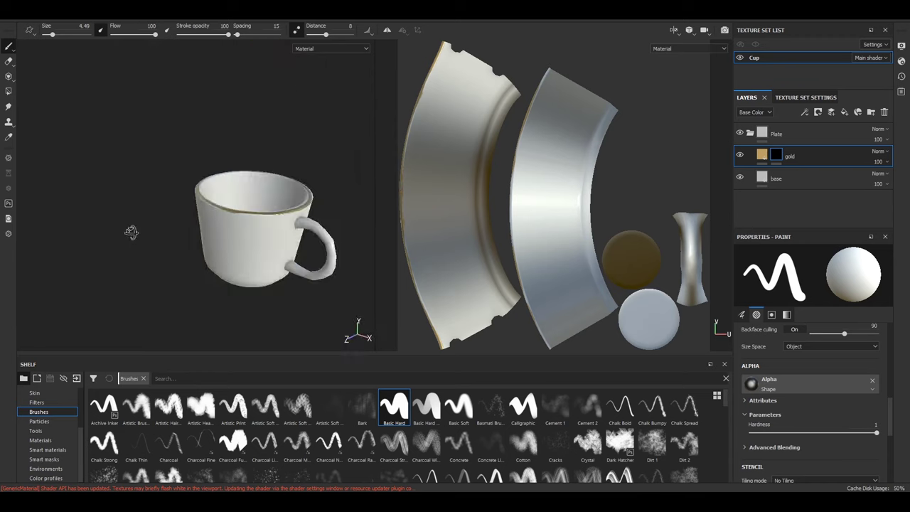
{"action": "scroll", "coordinate": [227, 220], "scroll_direction": "up", "scroll_amount": 5}
{"action": "key", "text": "2"}
{"action": "left_click_drag", "start_coordinate": [277, 215], "coordinate": [214, 223], "text": "alt"}
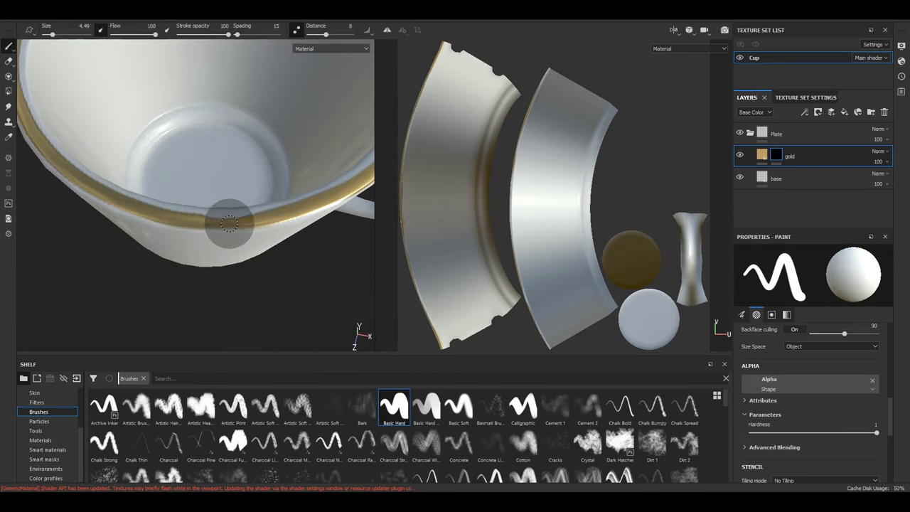
{"action": "scroll", "coordinate": [278, 218], "scroll_direction": "down", "scroll_amount": 5}
{"action": "left_click_drag", "start_coordinate": [278, 218], "coordinate": [258, 258], "text": "alt"}
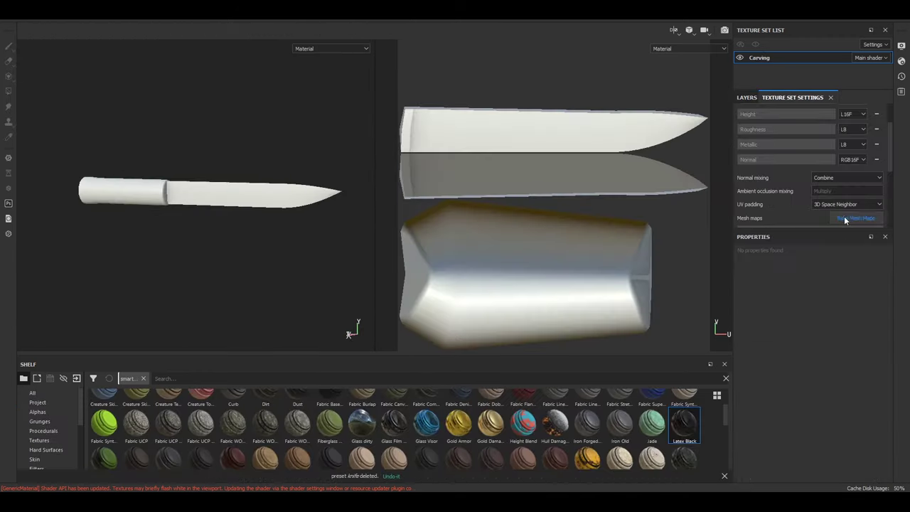
{"action": "left_click", "coordinate": [845, 219]}
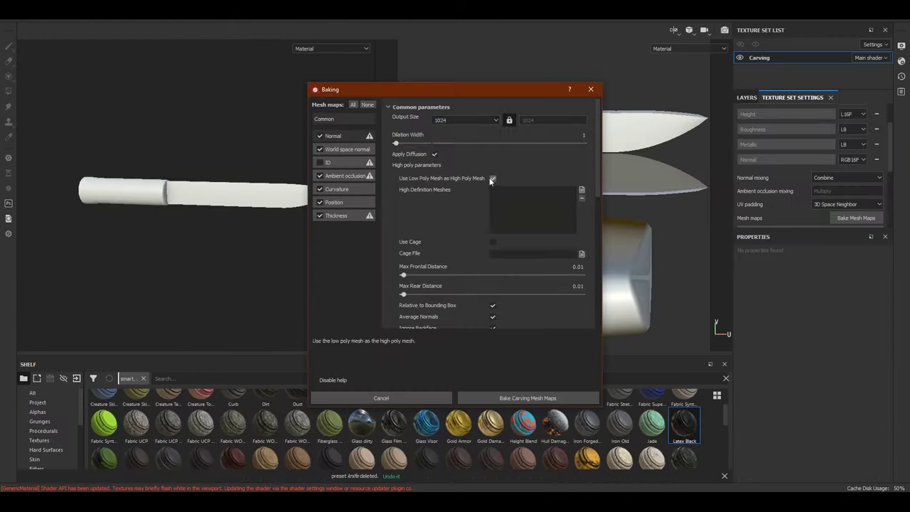
Add masks to the knife's metal and handle layers and make the handle black
{"action": "left_click", "coordinate": [767, 135]}
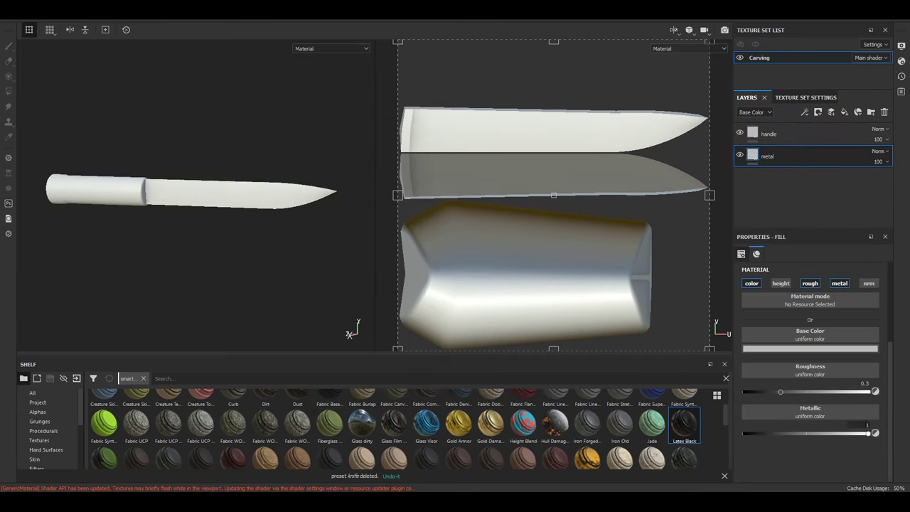
{"action": "right_click", "coordinate": [770, 155]}
{"action": "left_click", "coordinate": [797, 28]}
{"action": "right_click", "coordinate": [769, 156]}
{"action": "left_click", "coordinate": [802, 31]}
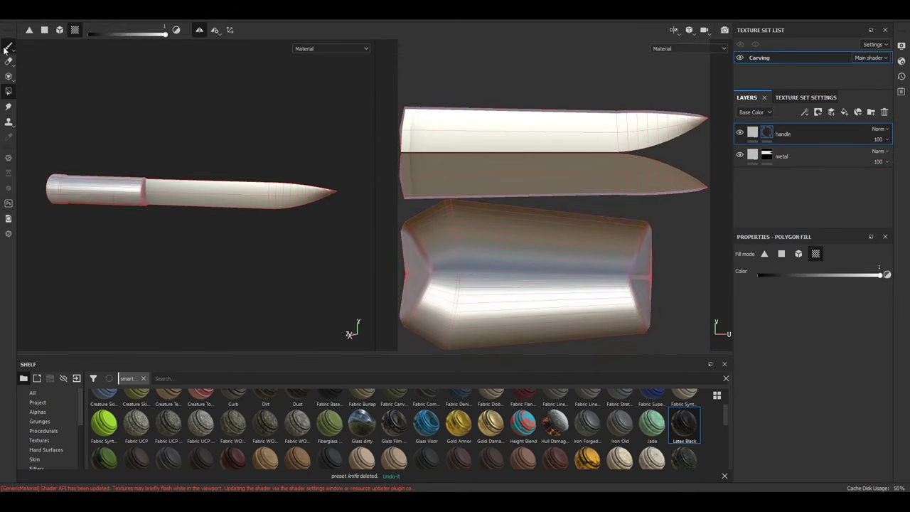
{"action": "left_click", "coordinate": [756, 349]}
{"action": "left_click", "coordinate": [782, 437]}
Polygon-fill the handle end on the metal mask, move metal above handle, and duplicate it
{"action": "left_click", "coordinate": [767, 156]}
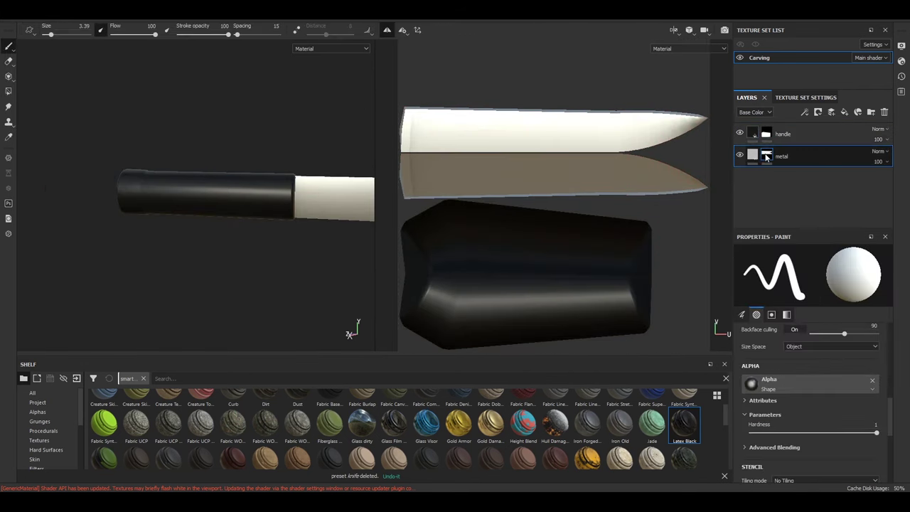
{"action": "key", "text": "4"}
{"action": "scroll", "coordinate": [441, 175], "scroll_direction": "up", "scroll_amount": 2}
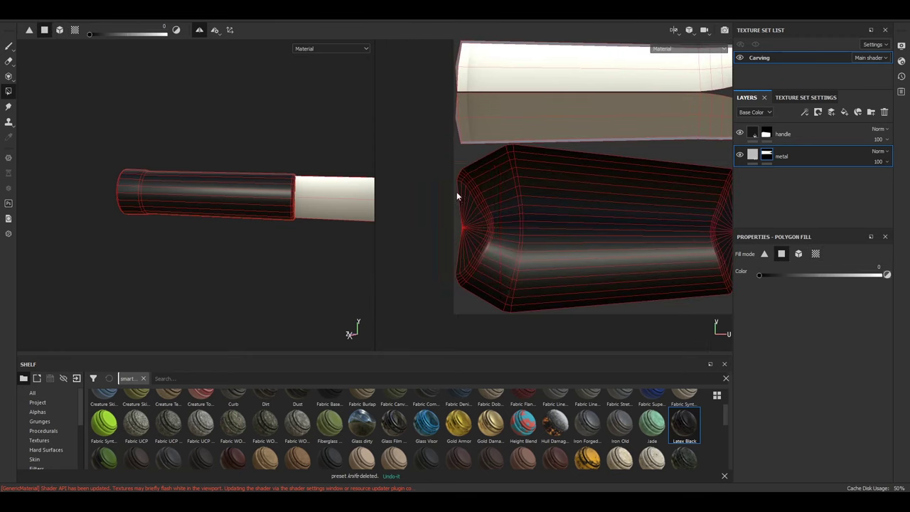
{"action": "left_click_drag", "start_coordinate": [815, 134], "coordinate": [811, 130]}
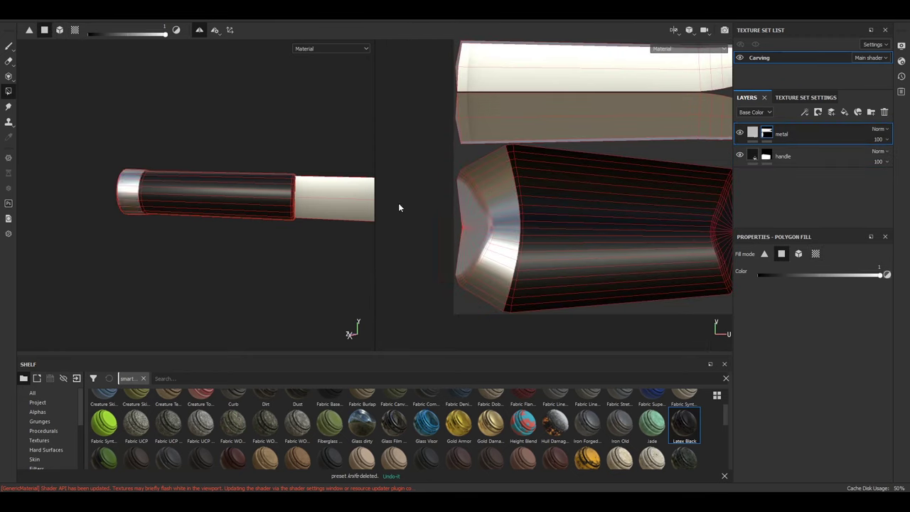
{"action": "key", "text": "1"}
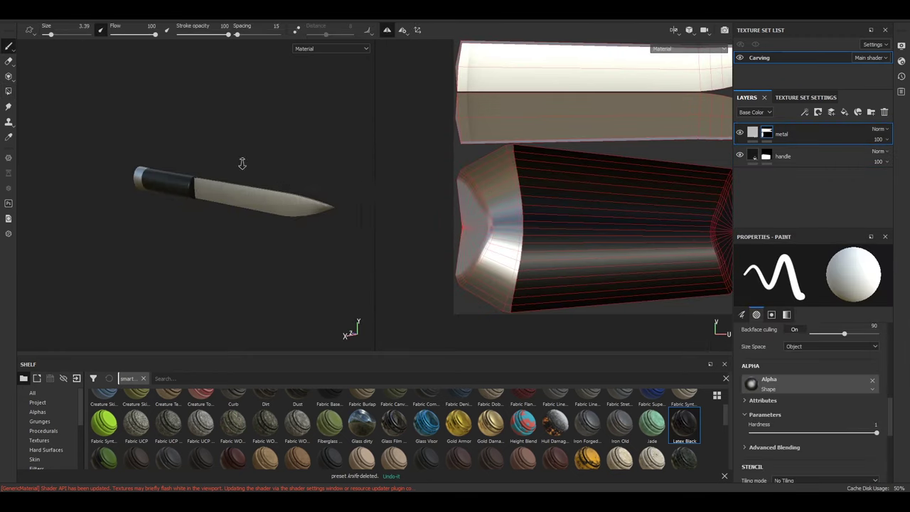
{"action": "left_click_drag", "start_coordinate": [252, 208], "coordinate": [228, 235], "text": "alt"}
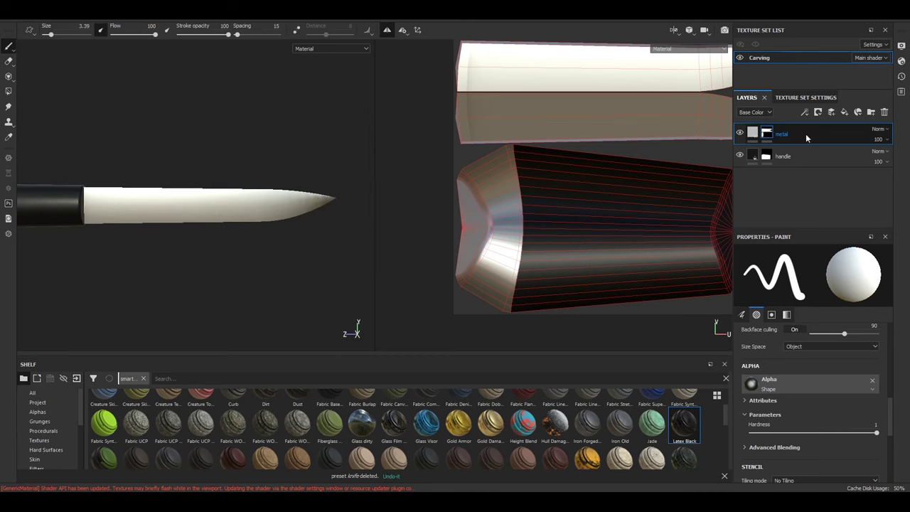
{"action": "key", "text": "4"}
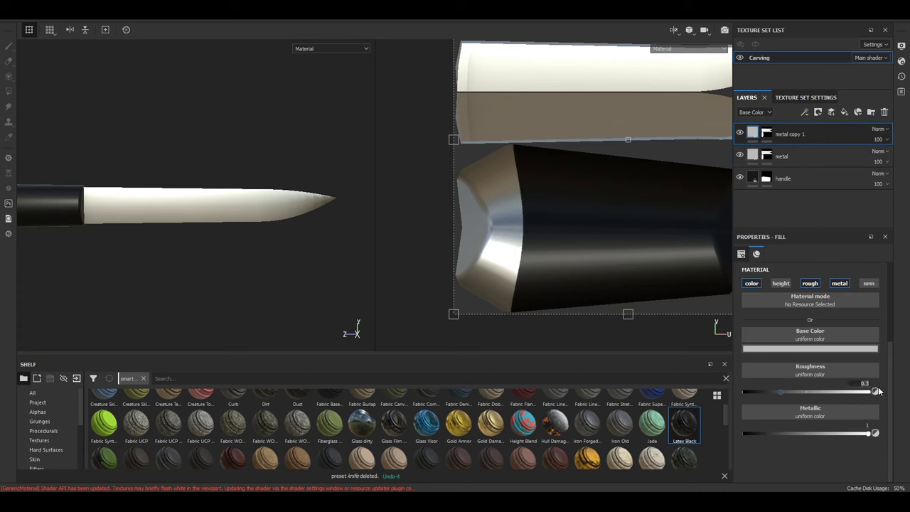
Paint the blade edge into metal copy 1's black mask
{"action": "key", "text": "1"}
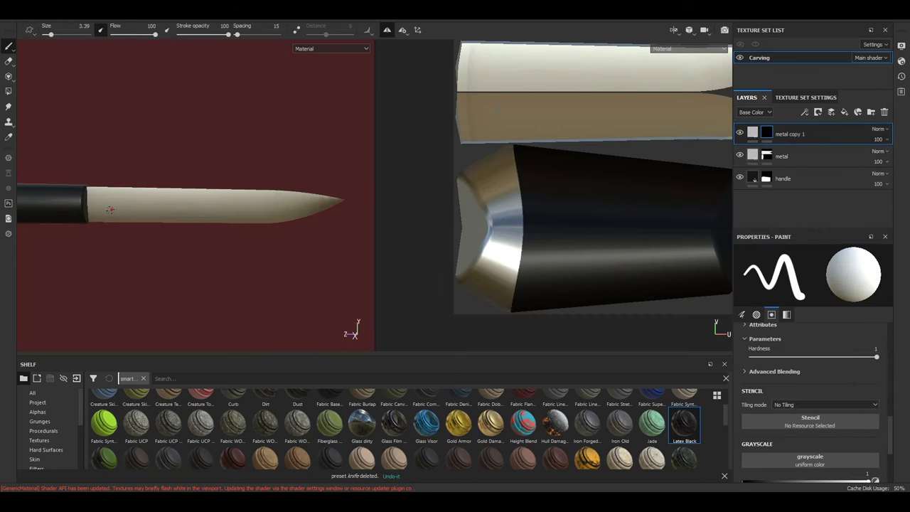
{"action": "key", "text": "ctrl+z"}
{"action": "key", "text": "ctrl+z"}
{"action": "key", "text": "ctrl+z"}
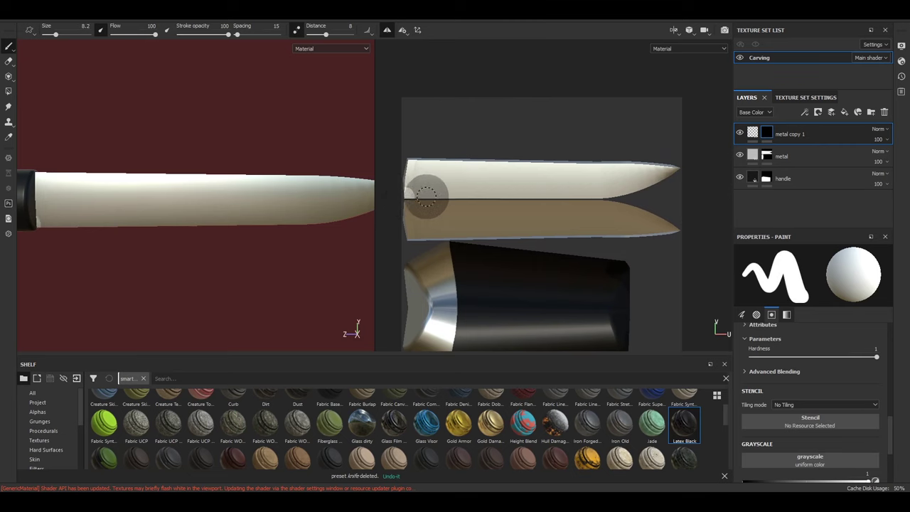
{"action": "key", "text": "ctrl+z"}
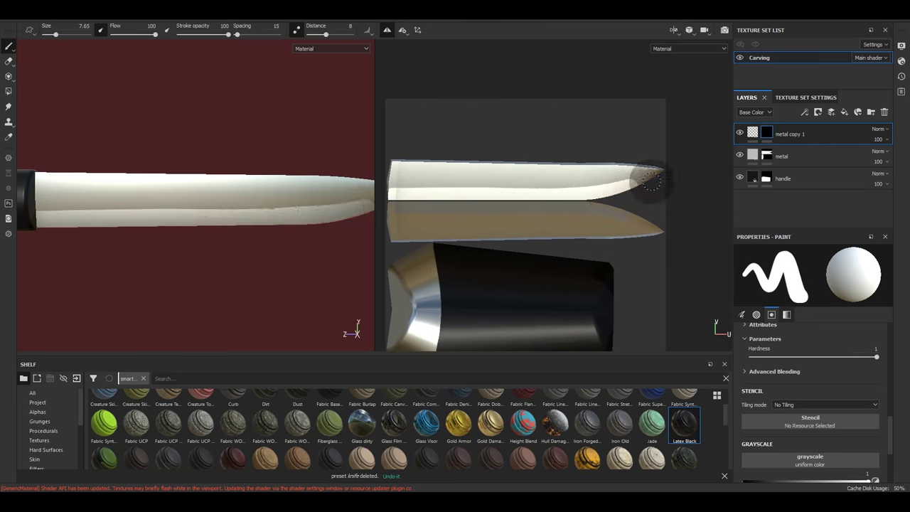
{"action": "scroll", "coordinate": [692, 154], "scroll_direction": "up", "scroll_amount": 3}
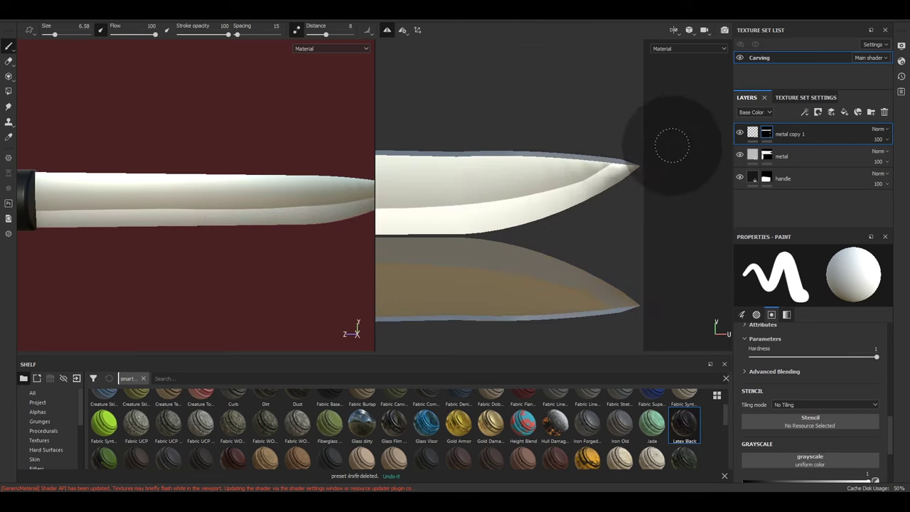
{"action": "scroll", "coordinate": [667, 149], "scroll_direction": "up", "scroll_amount": 3}
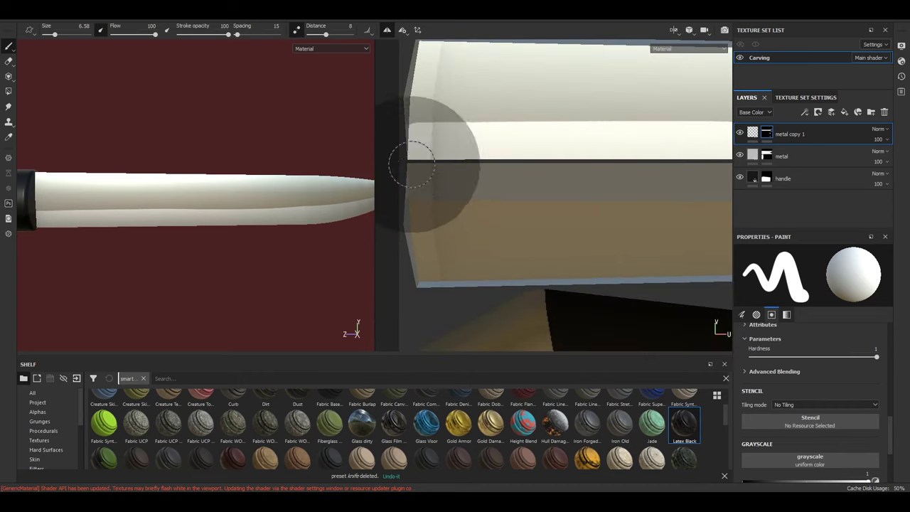
{"action": "mouse_move", "coordinate": [218, 215]}
{"action": "left_mouse_down", "text": "alt"}
{"action": "mouse_move", "coordinate": [142, 182]}
{"action": "mouse_move", "coordinate": [257, 232]}
{"action": "mouse_move", "coordinate": [166, 216]}
{"action": "mouse_move", "coordinate": [242, 256]}
{"action": "mouse_move", "coordinate": [213, 234]}
{"action": "left_mouse_up", "text": "alt"}
Enable colour on both metal fills, set their base colour, and lower roughness to 0.2
{"action": "left_click", "coordinate": [782, 156]}
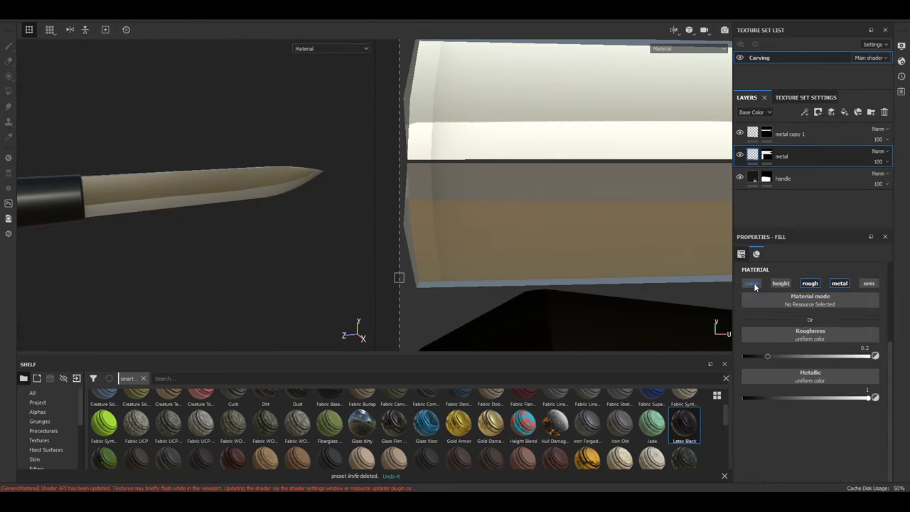
{"action": "left_click", "coordinate": [752, 284]}
{"action": "left_click", "coordinate": [773, 349]}
{"action": "left_click", "coordinate": [790, 134]}
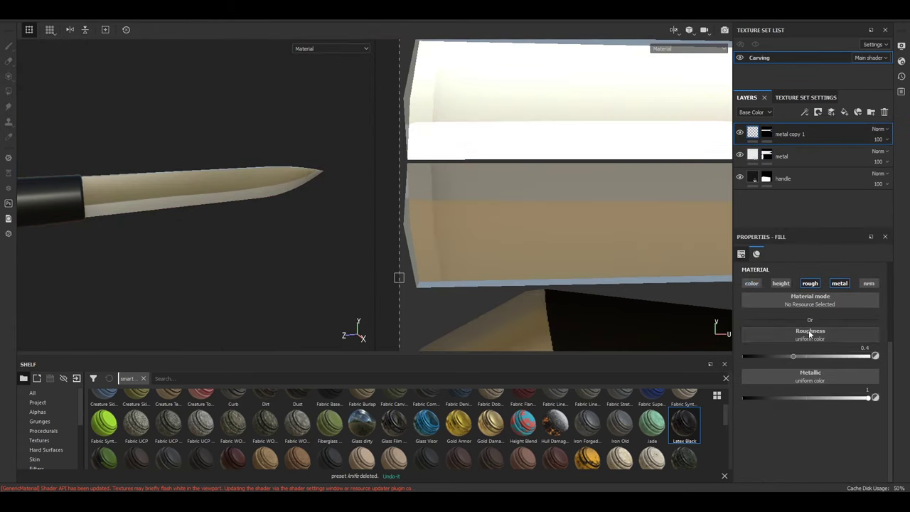
{"action": "left_click", "coordinate": [752, 284]}
{"action": "left_click", "coordinate": [769, 349]}
{"action": "left_click_drag", "start_coordinate": [796, 393], "coordinate": [765, 392]}
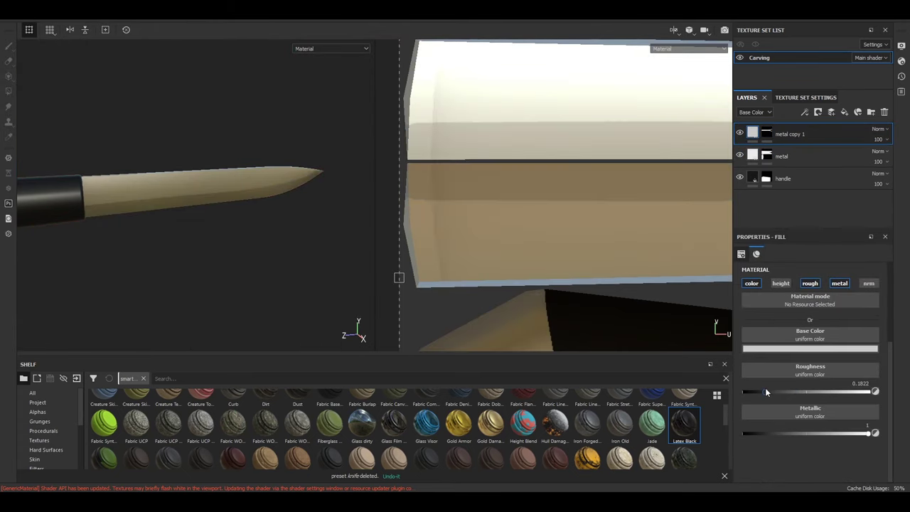
{"action": "right_click_drag", "start_coordinate": [303, 226], "coordinate": [255, 214], "text": "shift"}
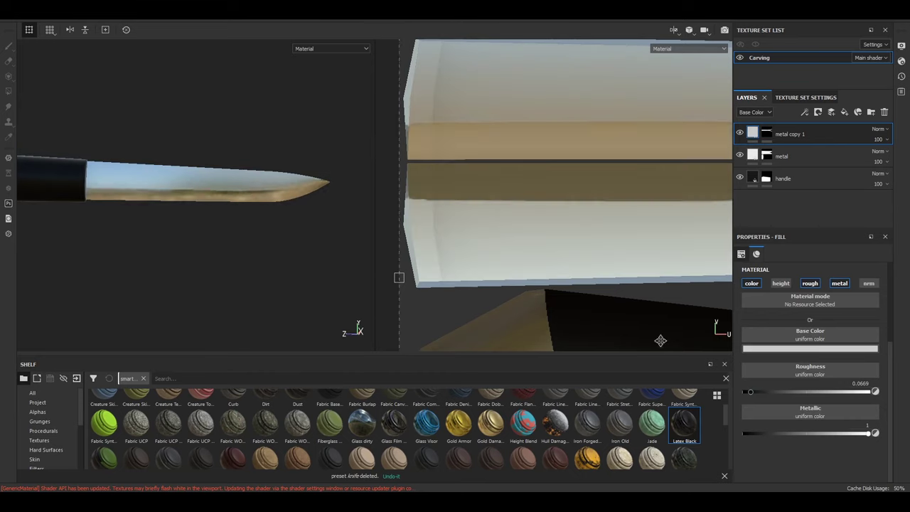
{"action": "left_click", "coordinate": [818, 157]}
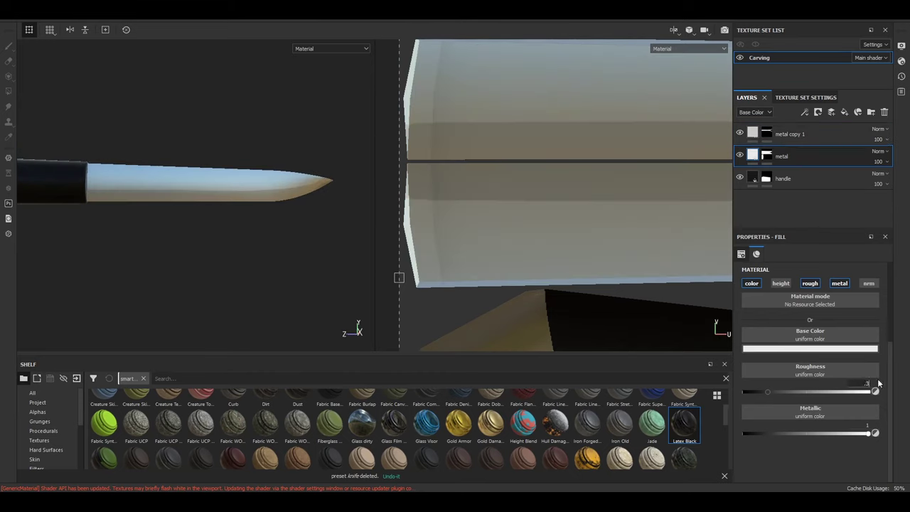
{"action": "left_click_drag", "start_coordinate": [246, 207], "coordinate": [258, 283], "text": "alt"}
{"action": "left_click", "coordinate": [772, 349]}
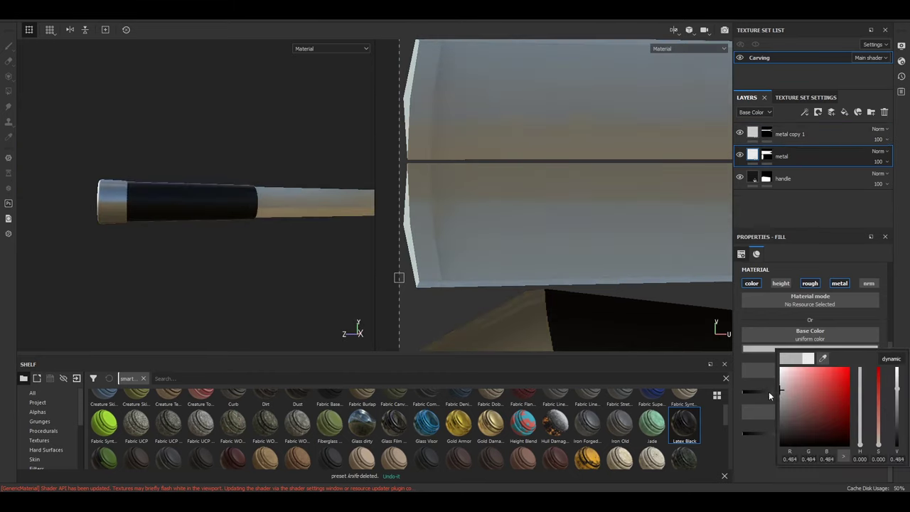
Add a new folder named 'brush' at the top of the layer stack
{"action": "right_click_drag", "start_coordinate": [320, 219], "coordinate": [286, 219], "text": "alt"}
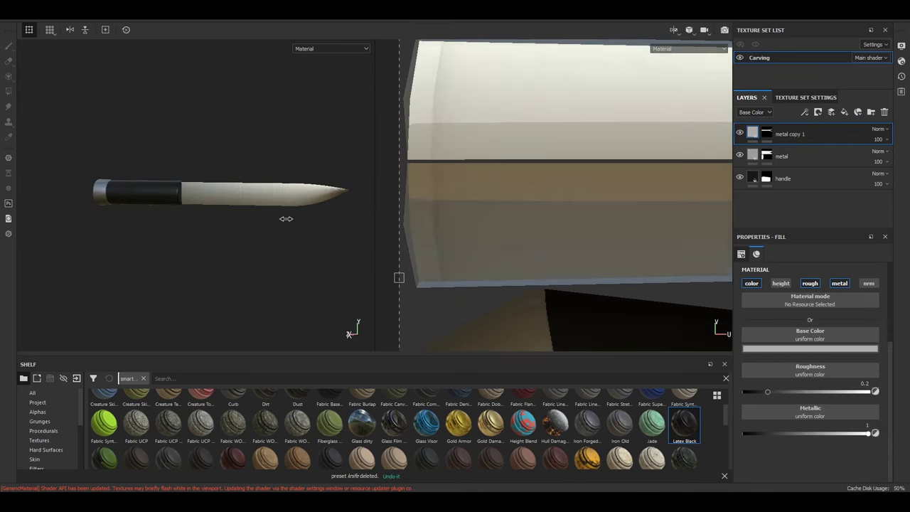
{"action": "left_click_drag", "start_coordinate": [286, 219], "coordinate": [275, 230], "text": "alt"}
{"action": "key", "text": "f"}
{"action": "mouse_move", "coordinate": [327, 258]}
{"action": "left_mouse_down", "text": "alt"}
{"action": "mouse_move", "coordinate": [252, 263]}
{"action": "mouse_move", "coordinate": [265, 235]}
{"action": "left_mouse_up", "text": "alt"}
{"action": "left_click", "coordinate": [871, 114]}
{"action": "type", "text": "brush"}
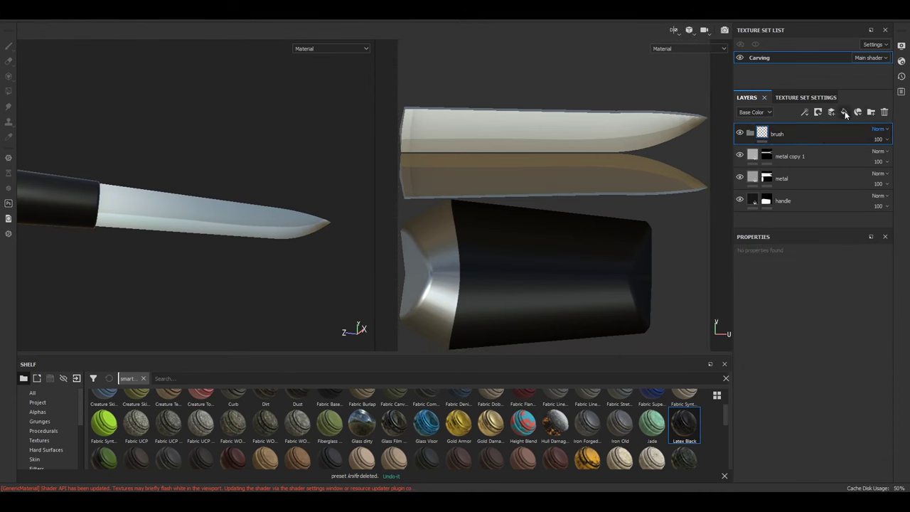
Add a fill layer inside brush and apply Directional Scratches to its grayscale
{"action": "left_click", "coordinate": [845, 114]}
{"action": "right_click", "coordinate": [778, 154]}
{"action": "left_click", "coordinate": [828, 367]}
{"action": "left_click", "coordinate": [43, 431]}
{"action": "left_click_drag", "start_coordinate": [582, 446], "coordinate": [811, 284]}
Give the brush folder a black mask with a Levels adjustment
{"action": "right_click", "coordinate": [763, 134]}
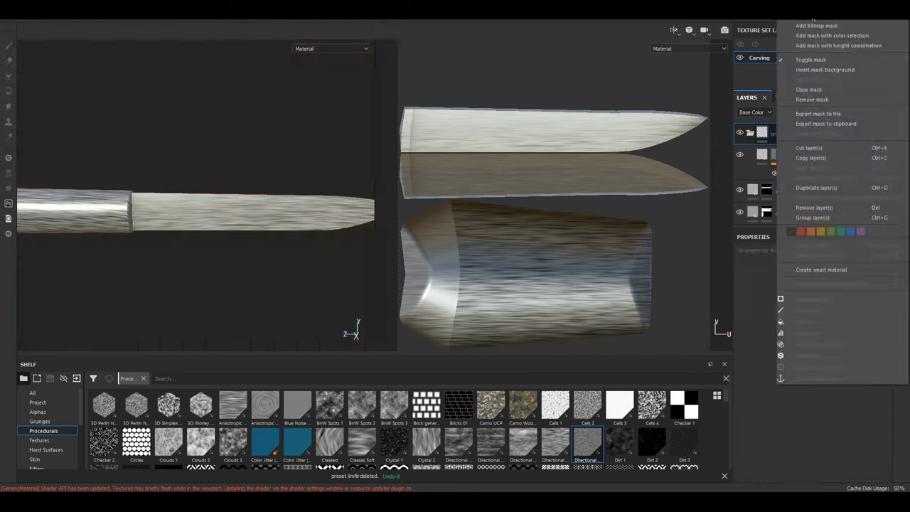
{"action": "left_click", "coordinate": [815, 21]}
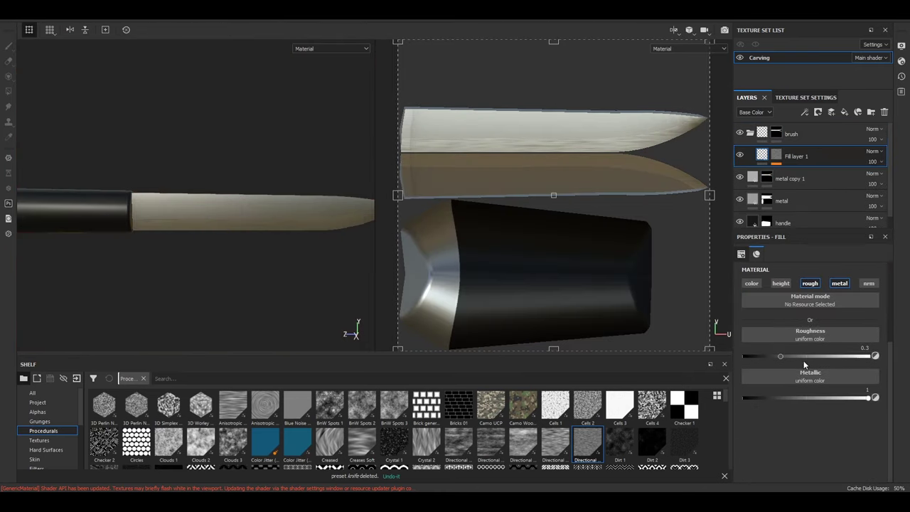
{"action": "left_click", "coordinate": [780, 157]}
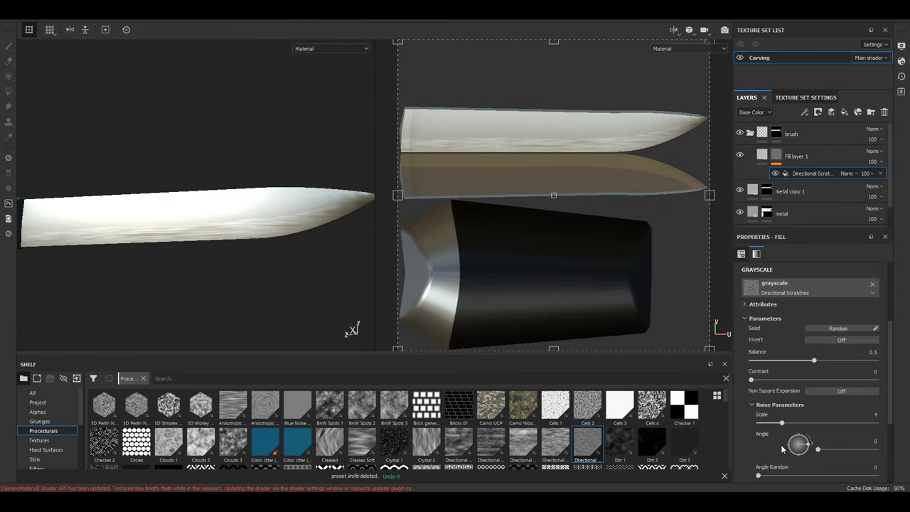
{"action": "right_click", "coordinate": [789, 133]}
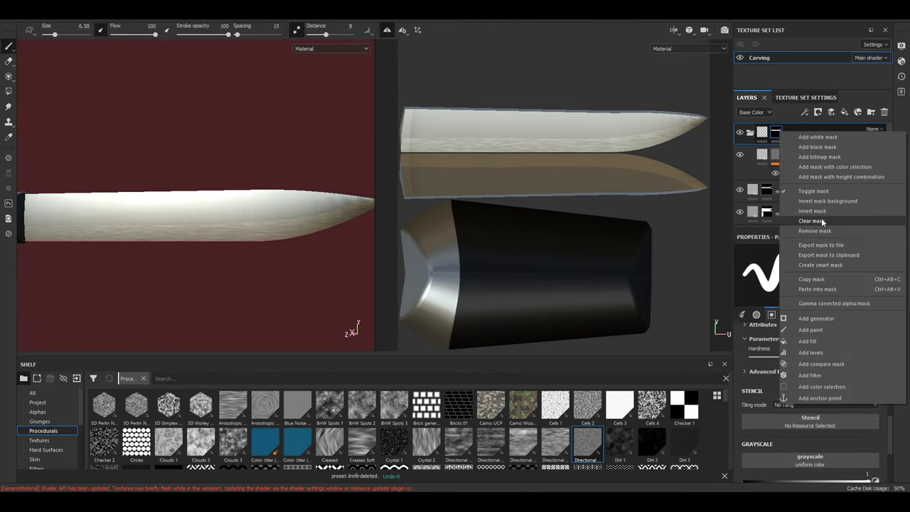
{"action": "left_click", "coordinate": [823, 233]}
{"action": "key", "text": "1"}
Tweak Fill layer 1's roughness, then group the layers into a Knife folder
{"action": "mouse_move", "coordinate": [230, 199]}
{"action": "left_mouse_down", "text": "alt"}
{"action": "mouse_move", "coordinate": [284, 244]}
{"action": "mouse_move", "coordinate": [372, 223]}
{"action": "mouse_move", "coordinate": [264, 218]}
{"action": "left_mouse_up", "text": "alt"}
{"action": "left_click", "coordinate": [798, 176]}
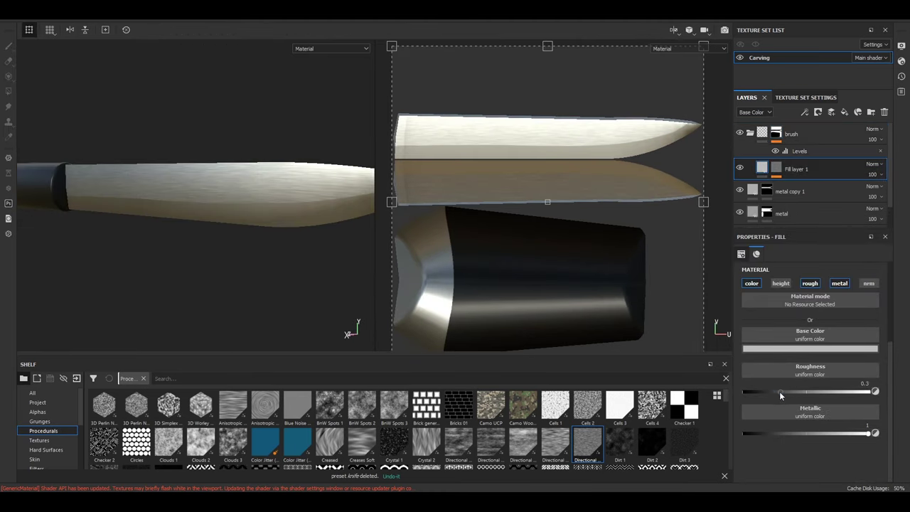
{"action": "key", "text": "f"}
{"action": "left_click_drag", "start_coordinate": [271, 202], "coordinate": [290, 208], "text": "alt"}
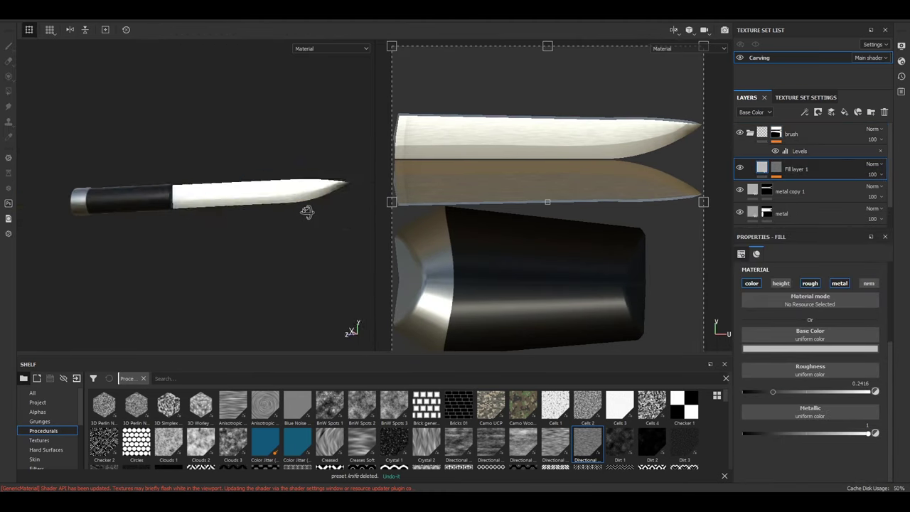
{"action": "key", "text": "ctrl+g"}
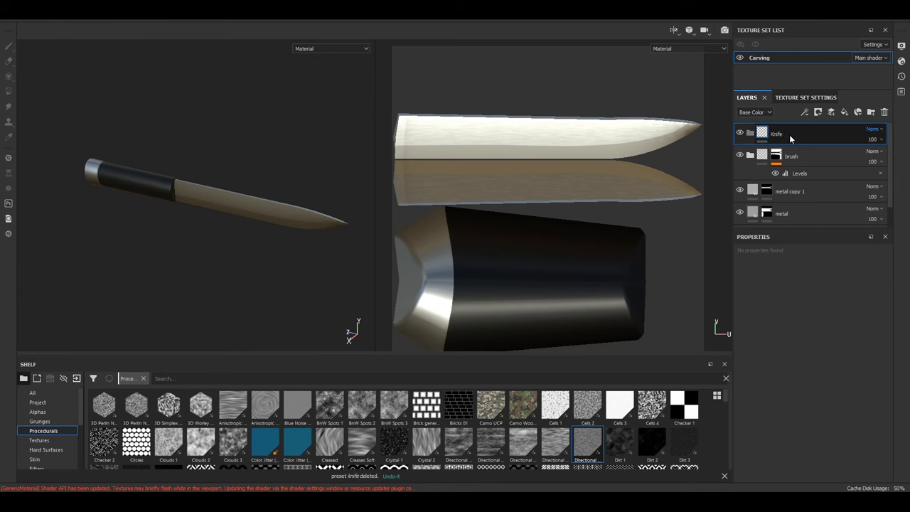
{"action": "left_click", "coordinate": [751, 133]}
Save the Knife folder as a smart material and apply it to the Chef texture set
{"action": "right_click", "coordinate": [776, 133]}
{"action": "left_click", "coordinate": [818, 299]}
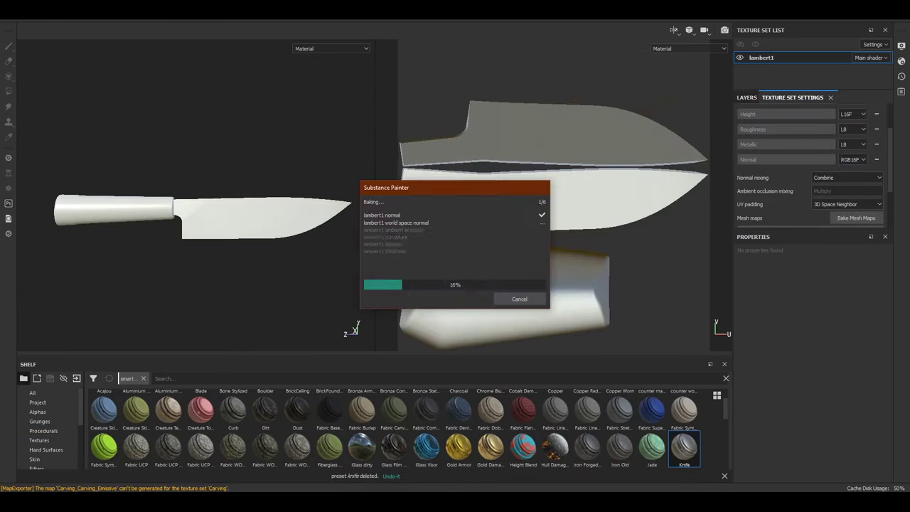
{"action": "key", "text": "Return"}
{"action": "left_click_drag", "start_coordinate": [684, 447], "coordinate": [782, 206]}
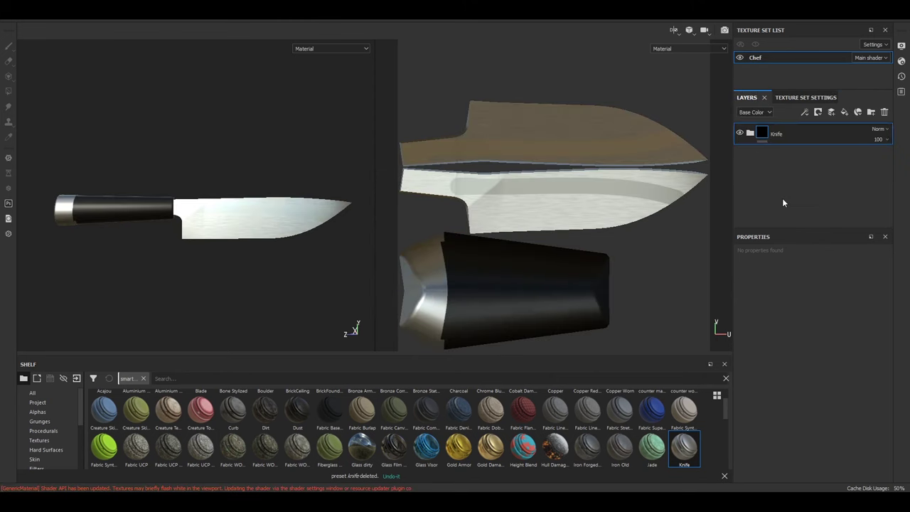
{"action": "scroll", "coordinate": [214, 199], "scroll_direction": "up", "scroll_amount": 4}
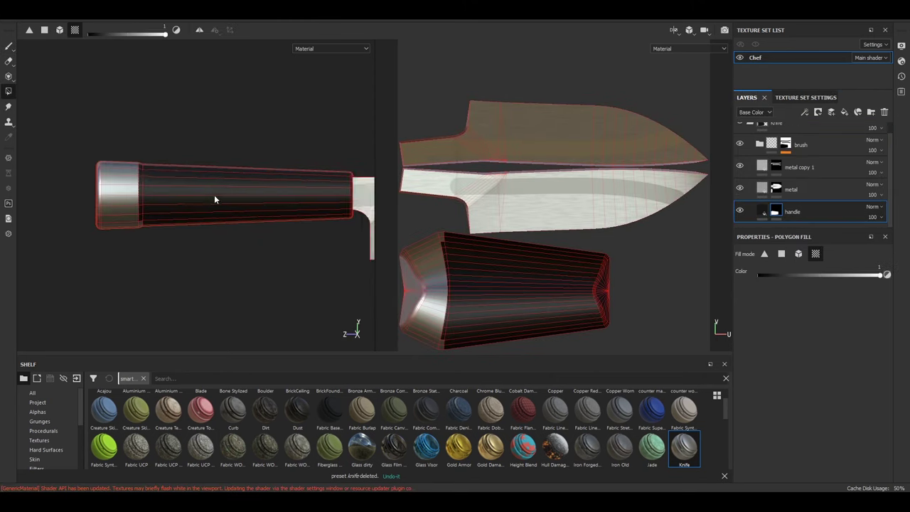
Paint the metal copy 1 mask in black with the Basic Hard brush
{"action": "left_click", "coordinate": [842, 191]}
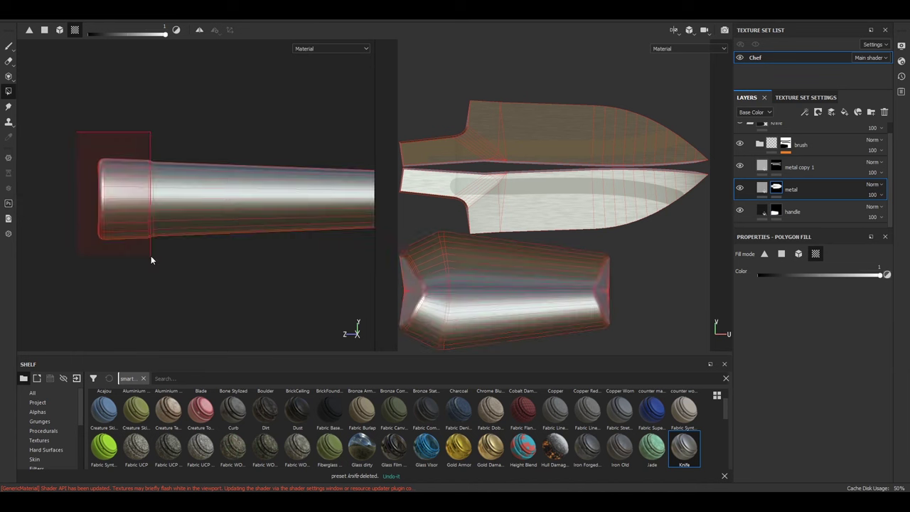
{"action": "left_click", "coordinate": [799, 178]}
{"action": "key", "text": "1"}
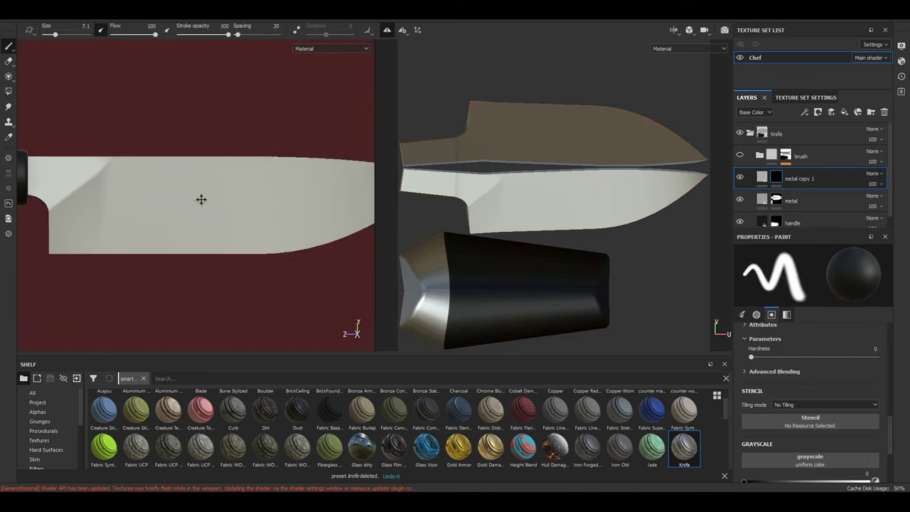
{"action": "left_click", "coordinate": [38, 402]}
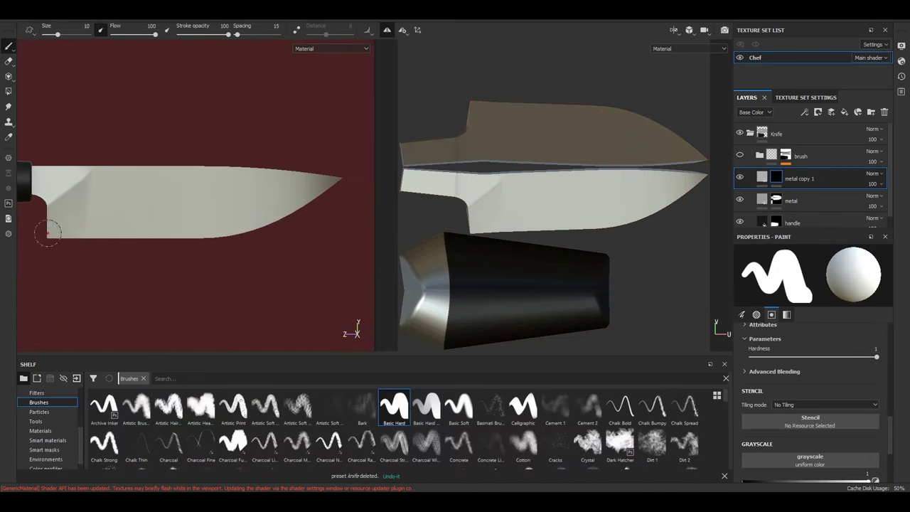
{"action": "scroll", "coordinate": [313, 178], "scroll_direction": "up", "scroll_amount": 2}
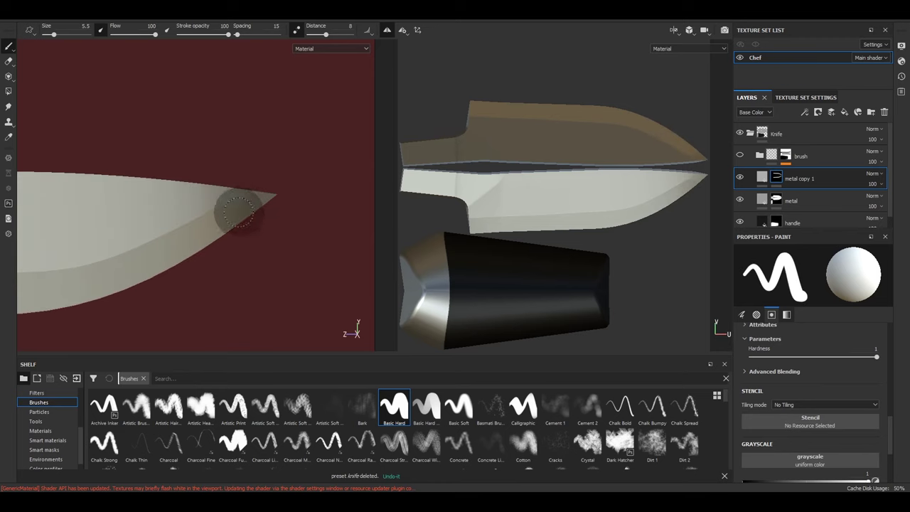
{"action": "key", "text": "x"}
{"action": "scroll", "coordinate": [257, 197], "scroll_direction": "up", "scroll_amount": 2}
{"action": "scroll", "coordinate": [229, 209], "scroll_direction": "up", "scroll_amount": 2}
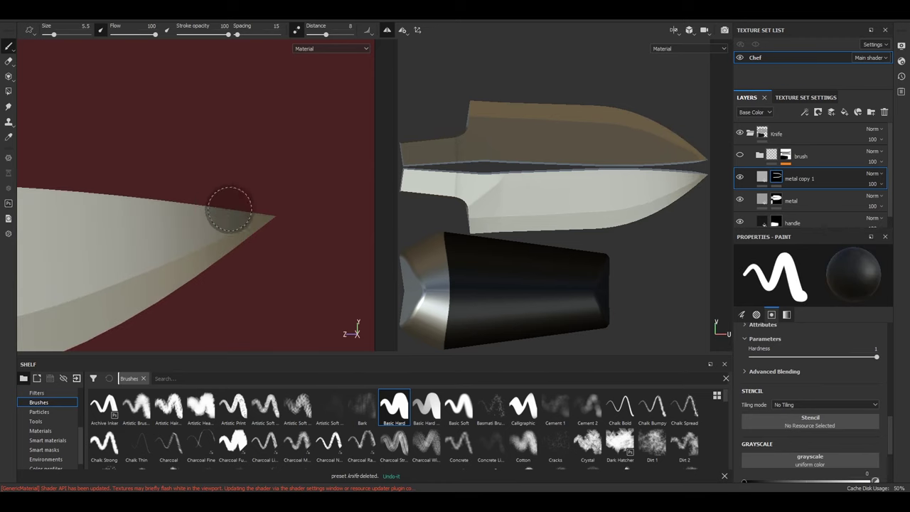
{"action": "scroll", "coordinate": [242, 219], "scroll_direction": "down", "scroll_amount": 3}
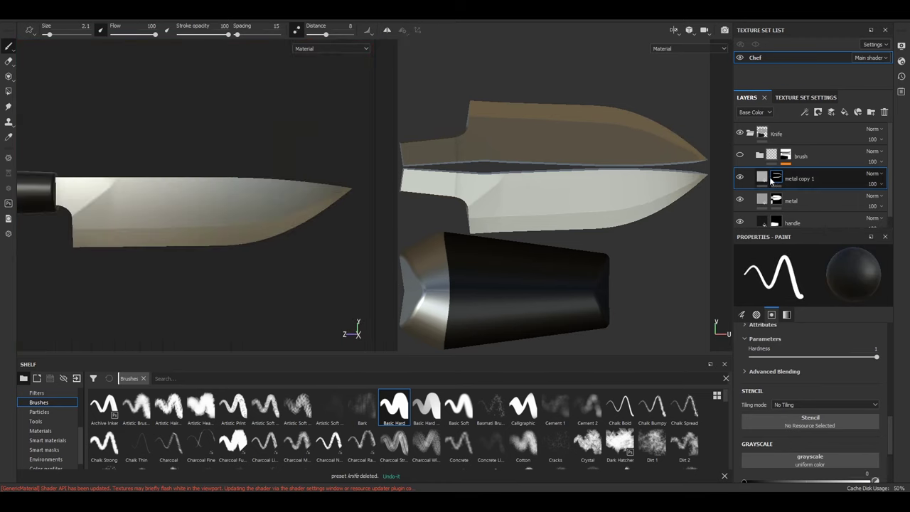
Add a Levels effect to the brush layer's mask
{"action": "left_click", "coordinate": [790, 157]}
{"action": "right_click", "coordinate": [790, 156]}
{"action": "left_click", "coordinate": [775, 313]}
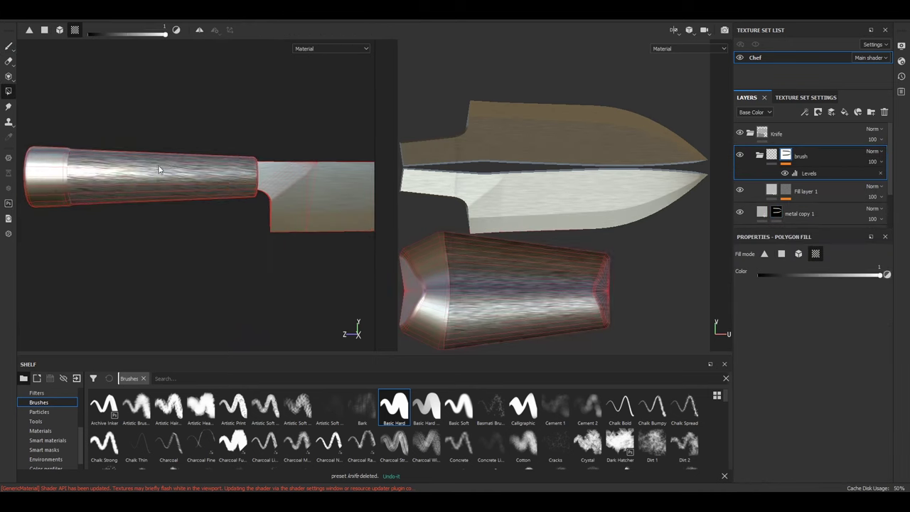
{"action": "mouse_move", "coordinate": [196, 194]}
{"action": "left_mouse_down", "text": "alt"}
{"action": "mouse_move", "coordinate": [300, 238]}
{"action": "mouse_move", "coordinate": [168, 213]}
{"action": "left_mouse_up", "text": "alt"}
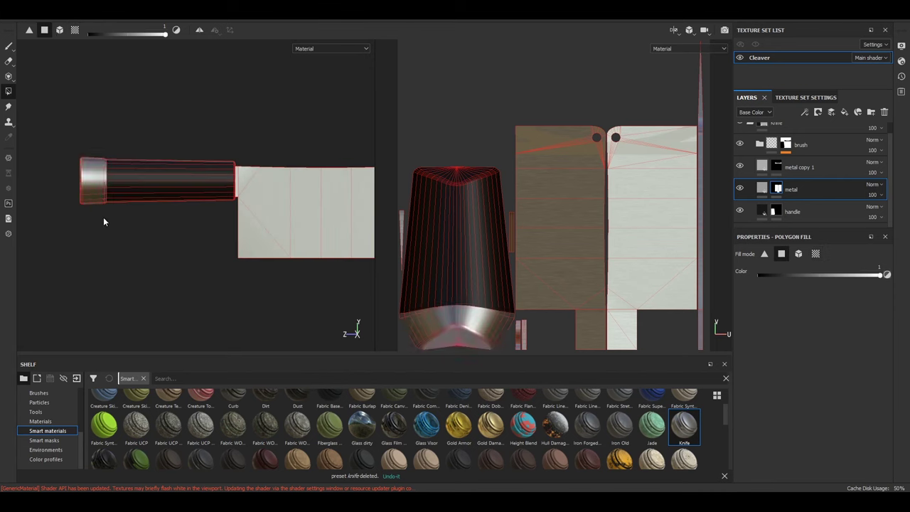
Paint the cleaver blade into the metal copy 1 mask from a side view
{"action": "key", "text": "1"}
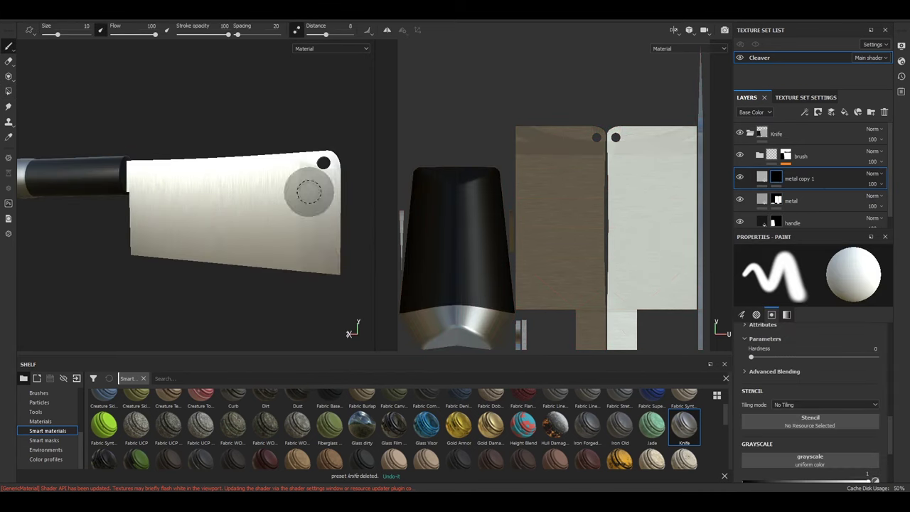
{"action": "left_click_drag", "start_coordinate": [309, 191], "coordinate": [203, 78], "text": "alt"}
{"action": "right_click_drag", "start_coordinate": [178, 206], "coordinate": [136, 228], "text": "ctrl"}
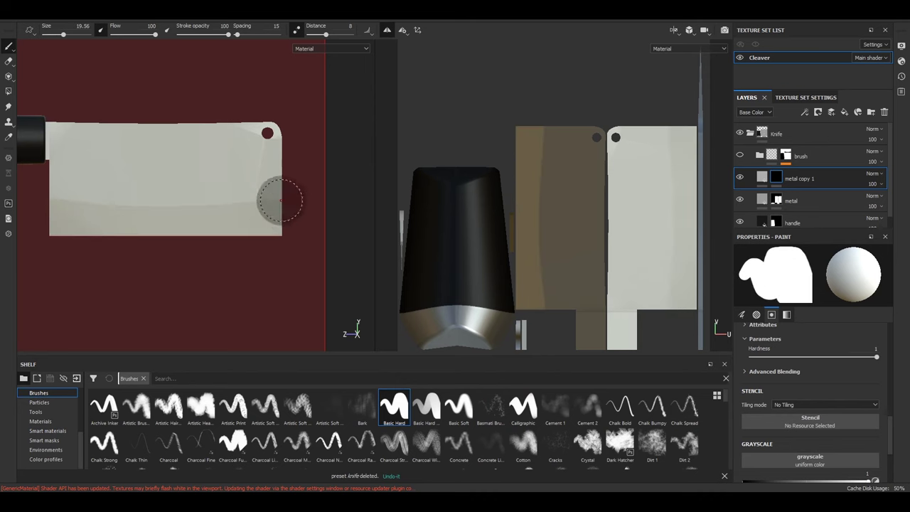
{"action": "left_click_drag", "start_coordinate": [280, 201], "coordinate": [235, 206], "text": "alt"}
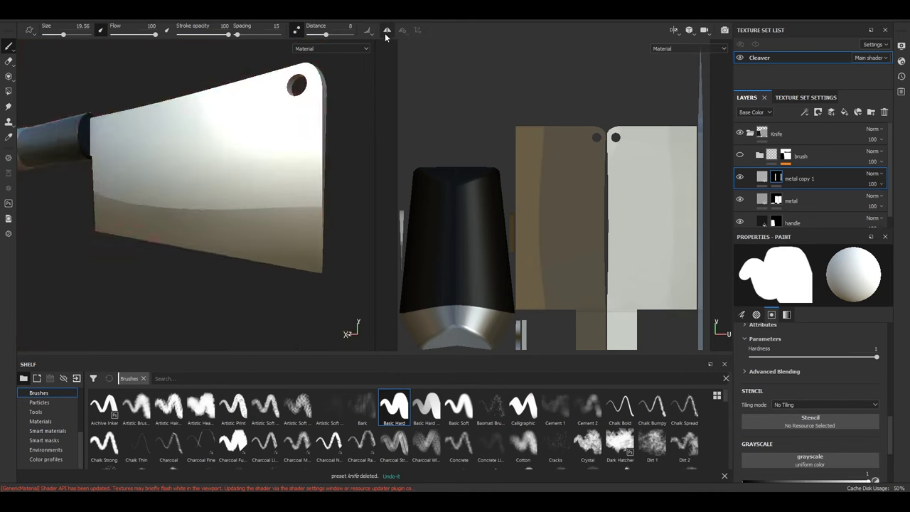
Add a Levels effect and a fill layer to the brush layer's mask
{"action": "right_click", "coordinate": [755, 168]}
{"action": "left_click", "coordinate": [785, 162]}
{"action": "right_click", "coordinate": [784, 163]}
{"action": "left_click", "coordinate": [811, 186]}
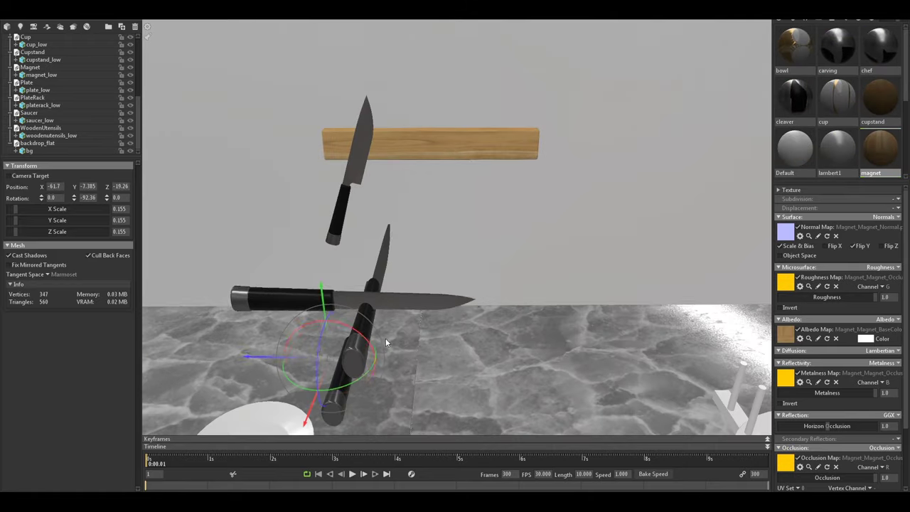
Orbit around the counter, focus on the plate, and select the plate rack beside the knives
{"action": "left_click_drag", "start_coordinate": [446, 334], "coordinate": [434, 220]}
{"action": "mouse_move", "coordinate": [529, 311]}
{"action": "left_mouse_down"}
{"action": "mouse_move", "coordinate": [564, 273]}
{"action": "mouse_move", "coordinate": [452, 303]}
{"action": "left_mouse_up"}
{"action": "mouse_move", "coordinate": [363, 141]}
{"action": "left_mouse_down"}
{"action": "mouse_move", "coordinate": [418, 215]}
{"action": "mouse_move", "coordinate": [423, 283]}
{"action": "mouse_move", "coordinate": [384, 171]}
{"action": "mouse_move", "coordinate": [417, 150]}
{"action": "left_mouse_up"}
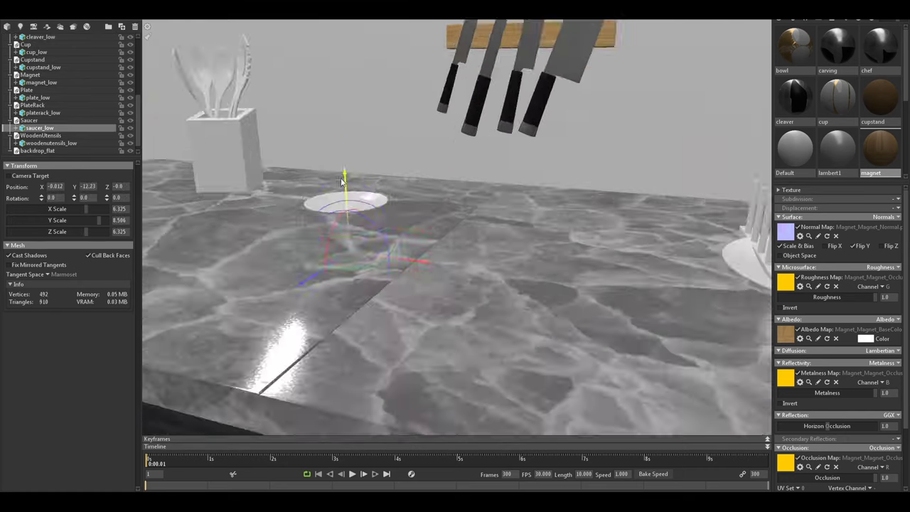
{"action": "mouse_move", "coordinate": [435, 206]}
{"action": "left_mouse_down"}
{"action": "mouse_move", "coordinate": [440, 259]}
{"action": "mouse_move", "coordinate": [420, 227]}
{"action": "left_mouse_up"}
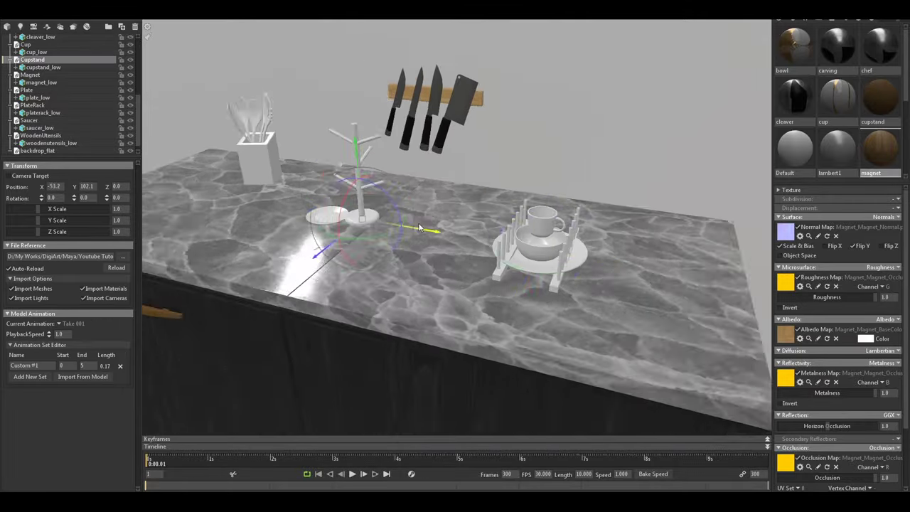
{"action": "double_click", "coordinate": [327, 216]}
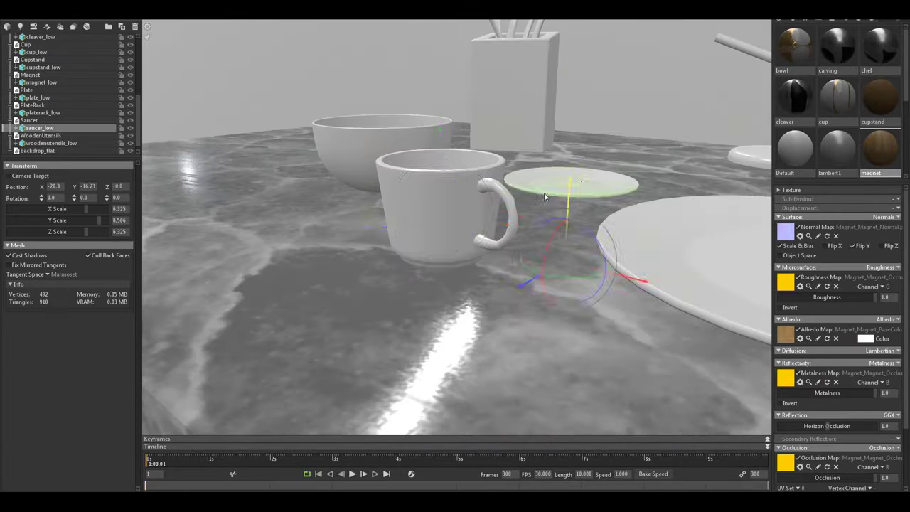
{"action": "left_click_drag", "start_coordinate": [171, 263], "coordinate": [350, 247]}
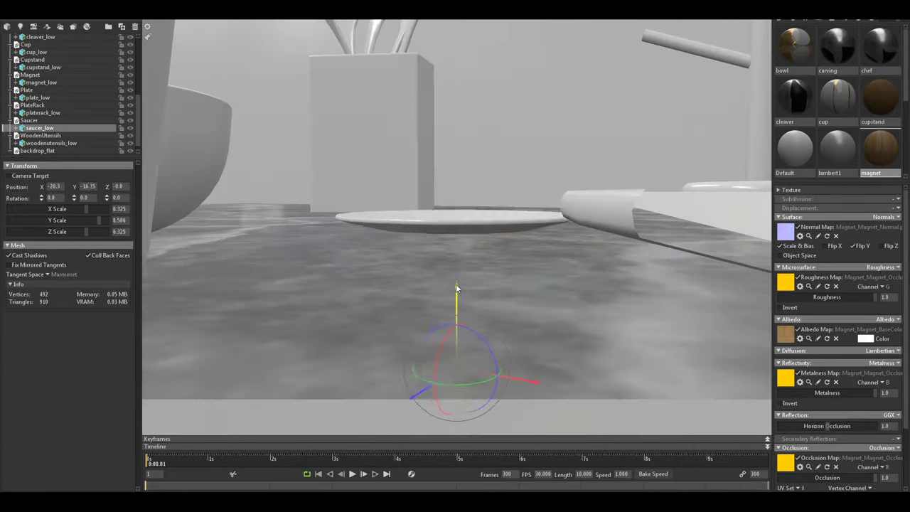
{"action": "left_click", "coordinate": [350, 247]}
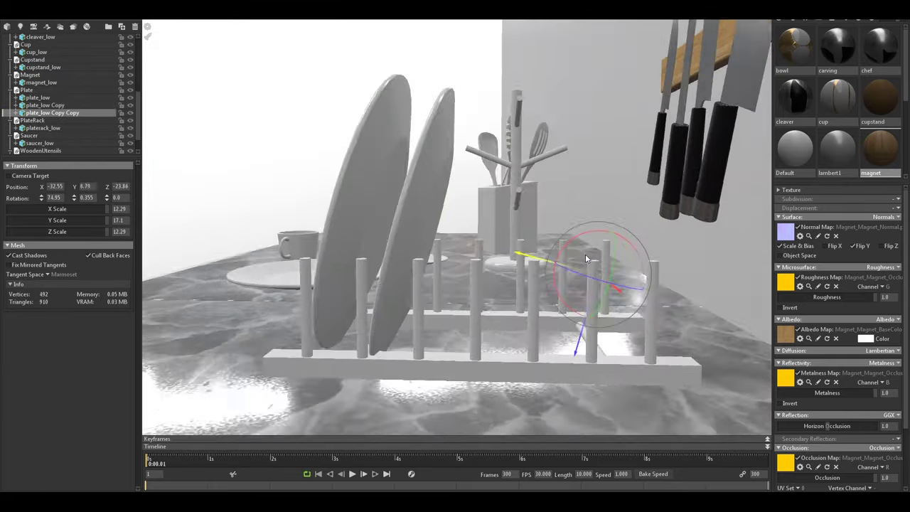
{"action": "left_click_drag", "start_coordinate": [586, 258], "coordinate": [501, 259]}
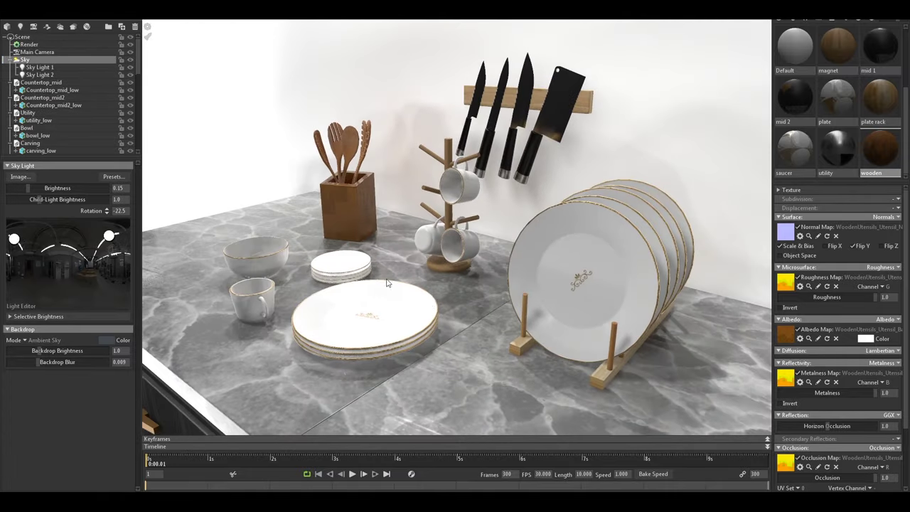
Lower GI Brightness and raise Occlusion Size in the render settings
{"action": "left_click", "coordinate": [37, 52]}
{"action": "left_click_drag", "start_coordinate": [44, 358], "coordinate": [25, 356]}
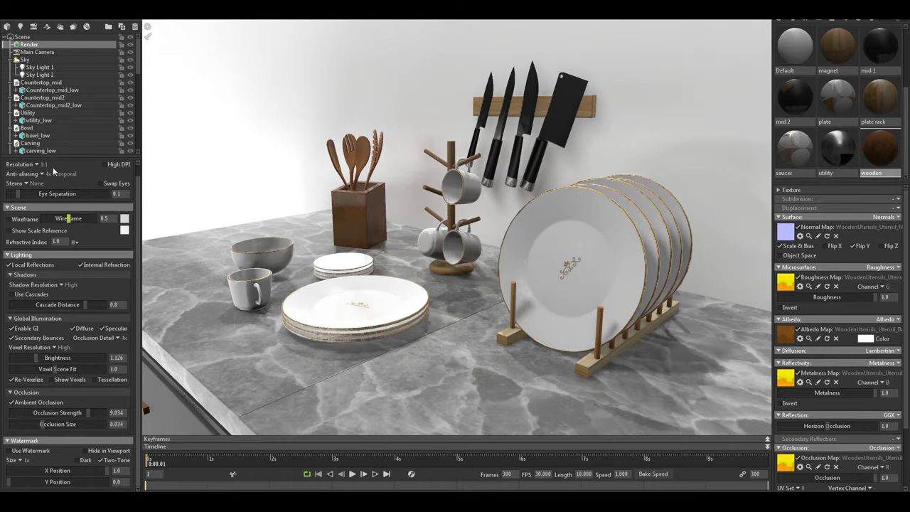
{"action": "left_click", "coordinate": [37, 52]}
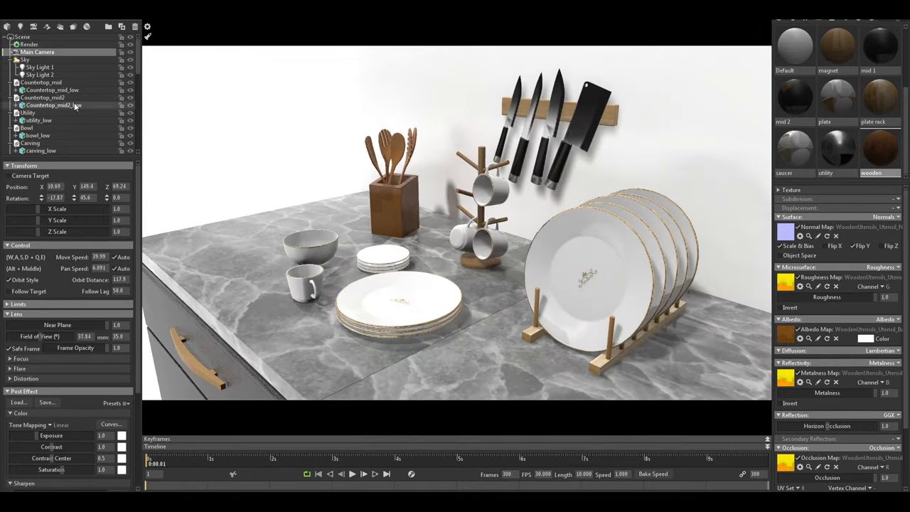
Add a camera and a spot light, then make the bg backdrop's Albedo light grey
{"action": "left_click", "coordinate": [148, 37]}
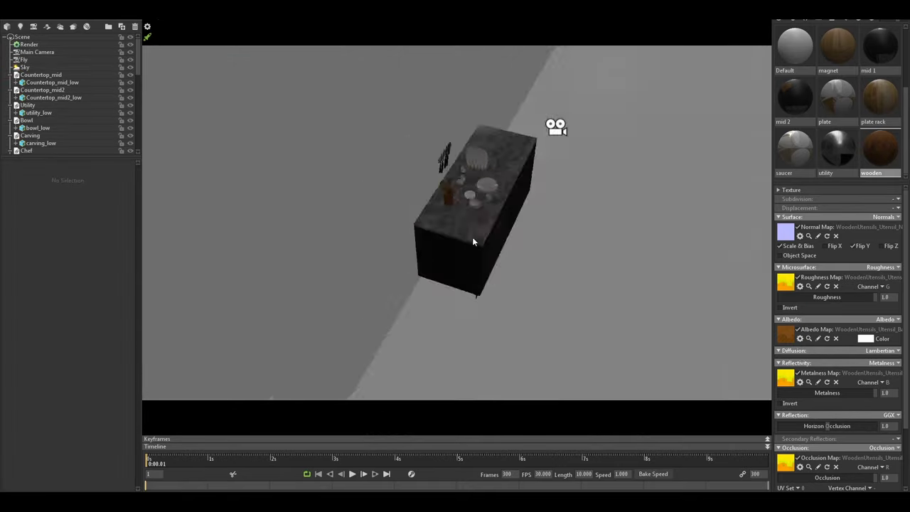
{"action": "left_click", "coordinate": [462, 241]}
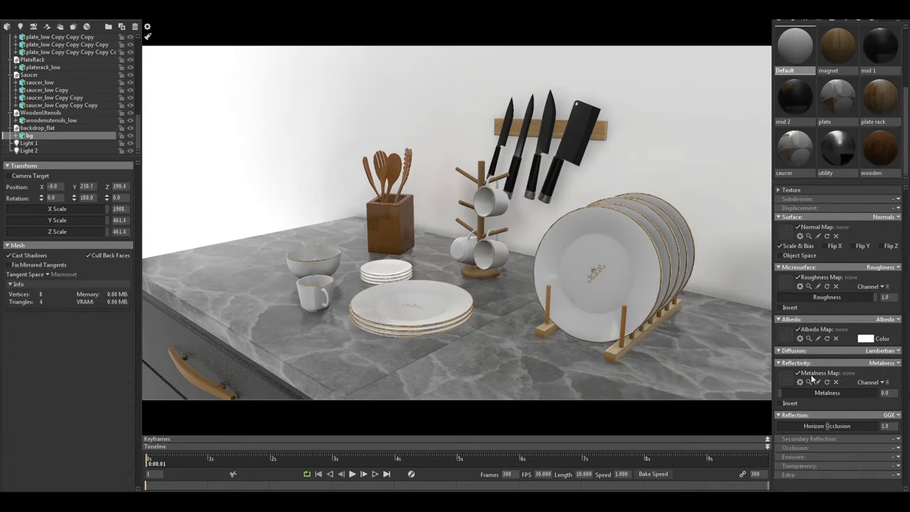
{"action": "left_click", "coordinate": [866, 339]}
{"action": "left_click", "coordinate": [435, 253]}
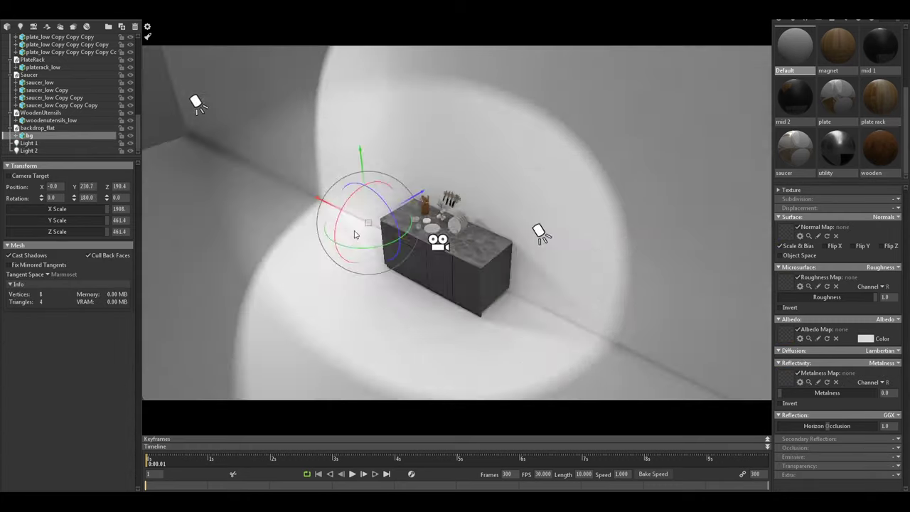